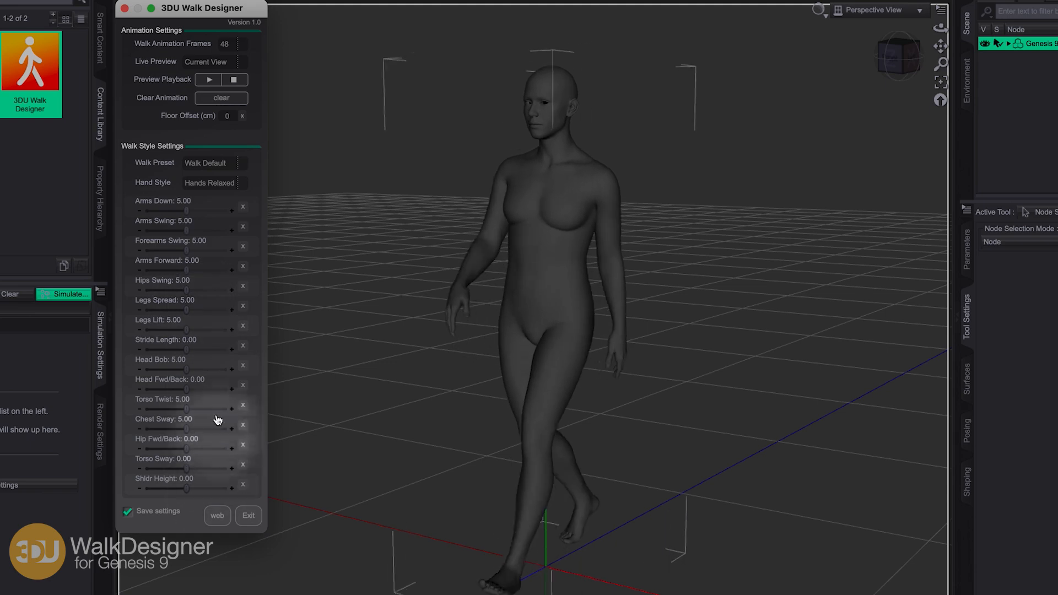
Step: Exit Walk Designer with Save settings enabled, and relaunch it for the Genesis 9 figure with 48 walk animation frames
{"action": "left_click_drag", "start_coordinate": [182, 17], "coordinate": [215, 11]}
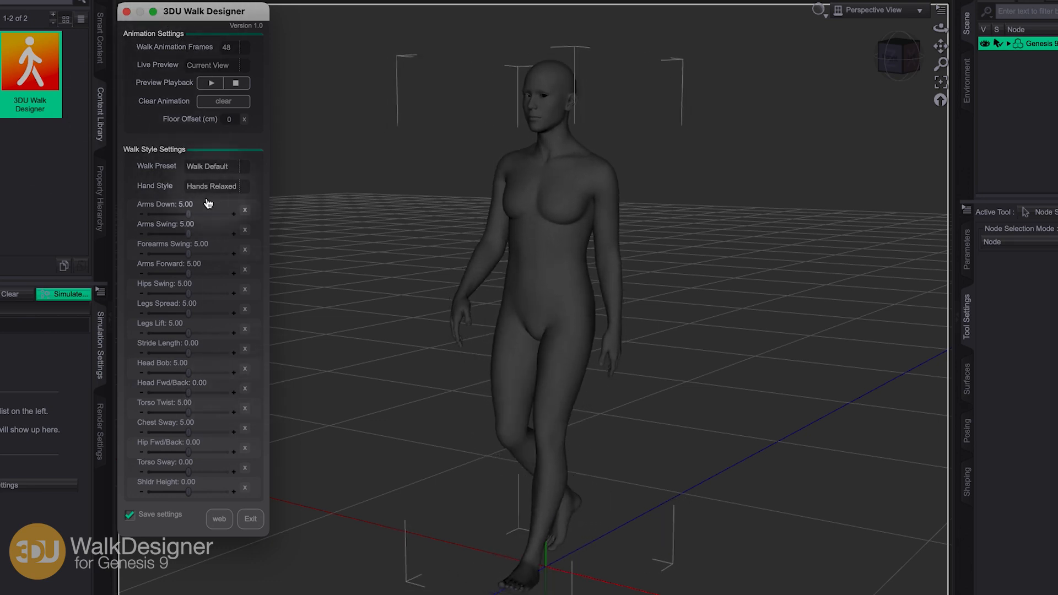
{"action": "left_click", "coordinate": [160, 521]}
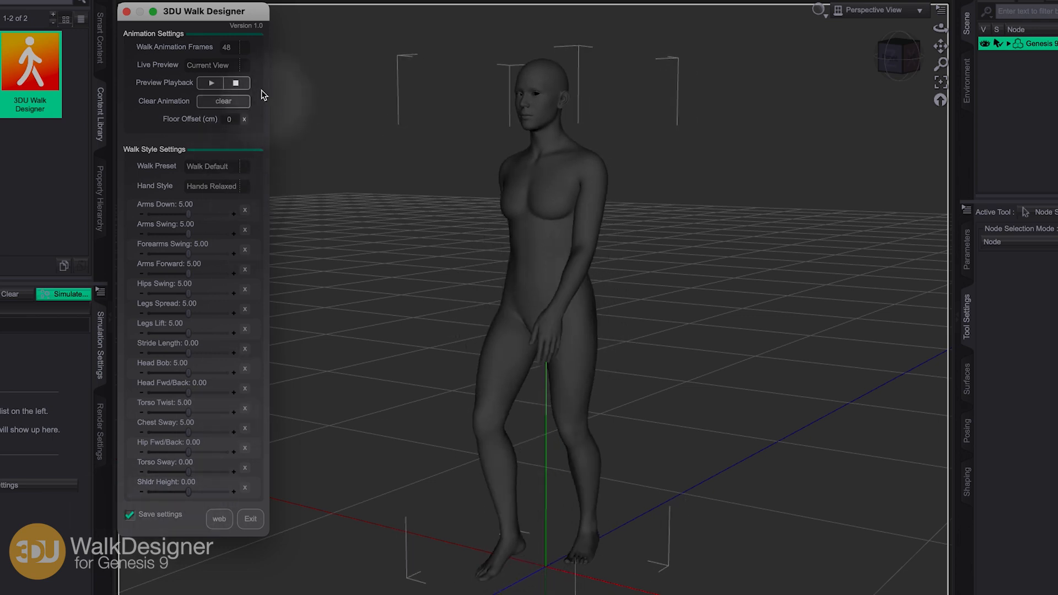
{"action": "left_click", "coordinate": [251, 519]}
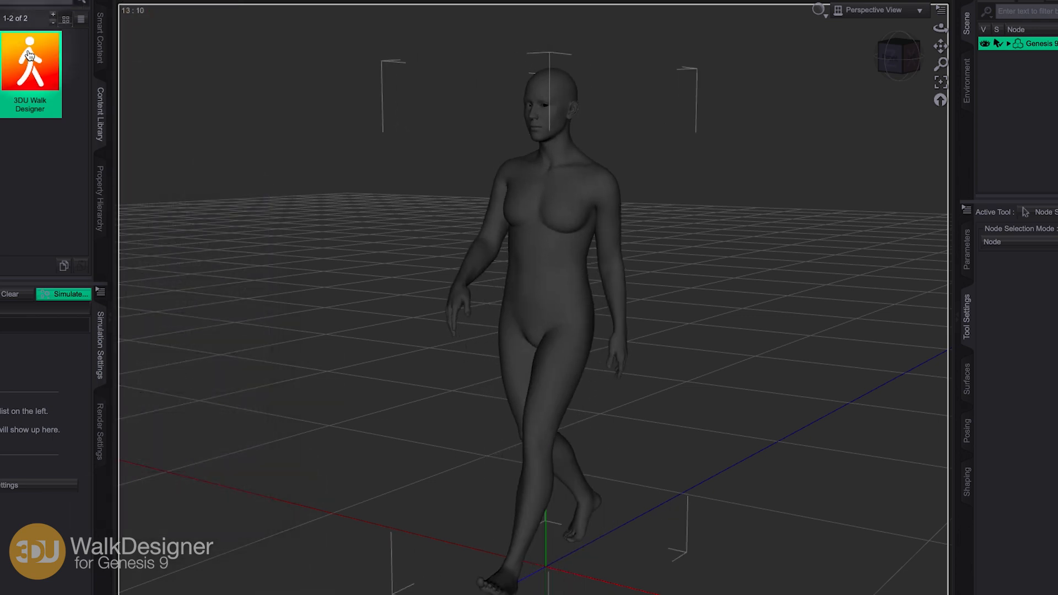
{"action": "left_click", "coordinate": [30, 66]}
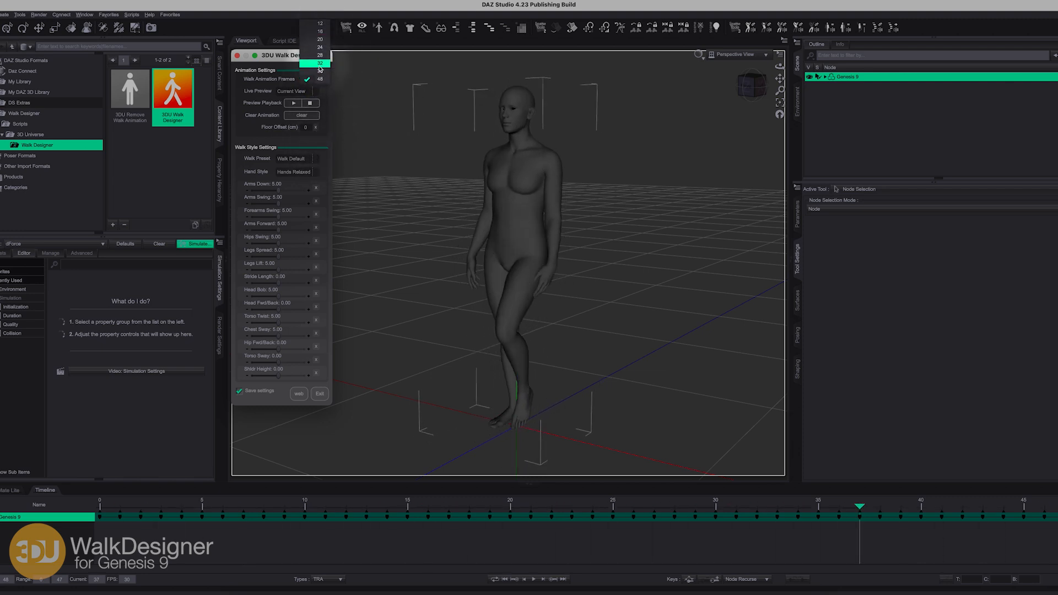
{"action": "left_click", "coordinate": [319, 72]}
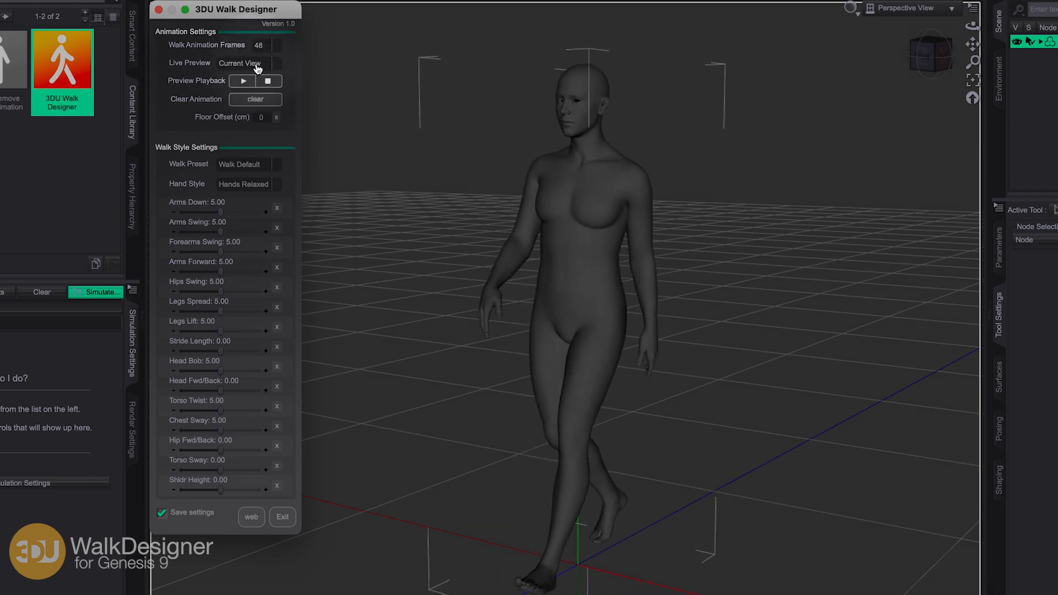
Step: Close Walk Designer, reframe the perspective view closer on the figure's upper body, and relaunch the tool
{"action": "left_click", "coordinate": [285, 519]}
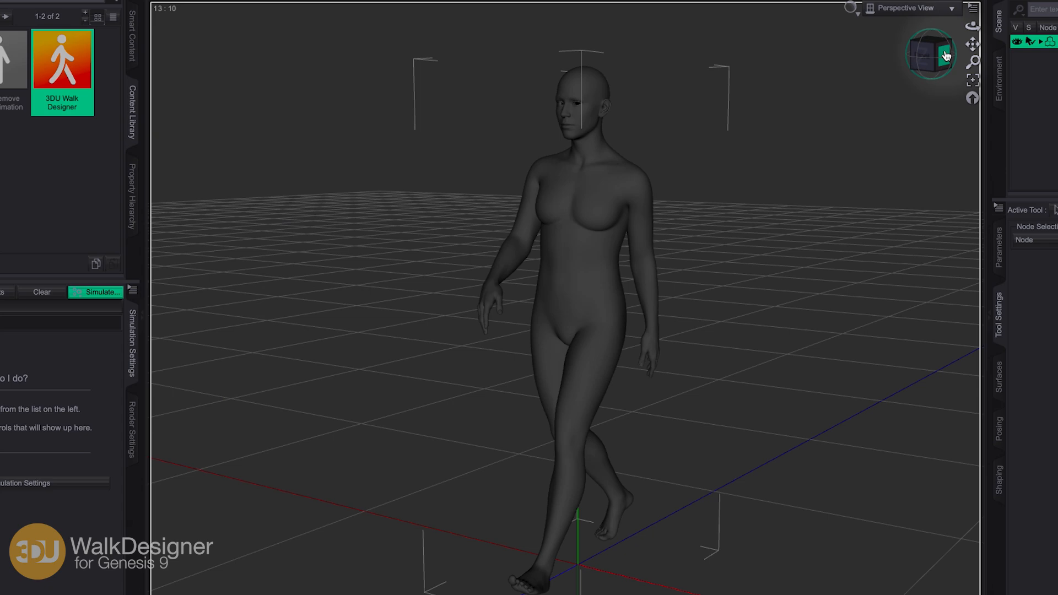
{"action": "left_click_drag", "start_coordinate": [930, 52], "coordinate": [627, 119]}
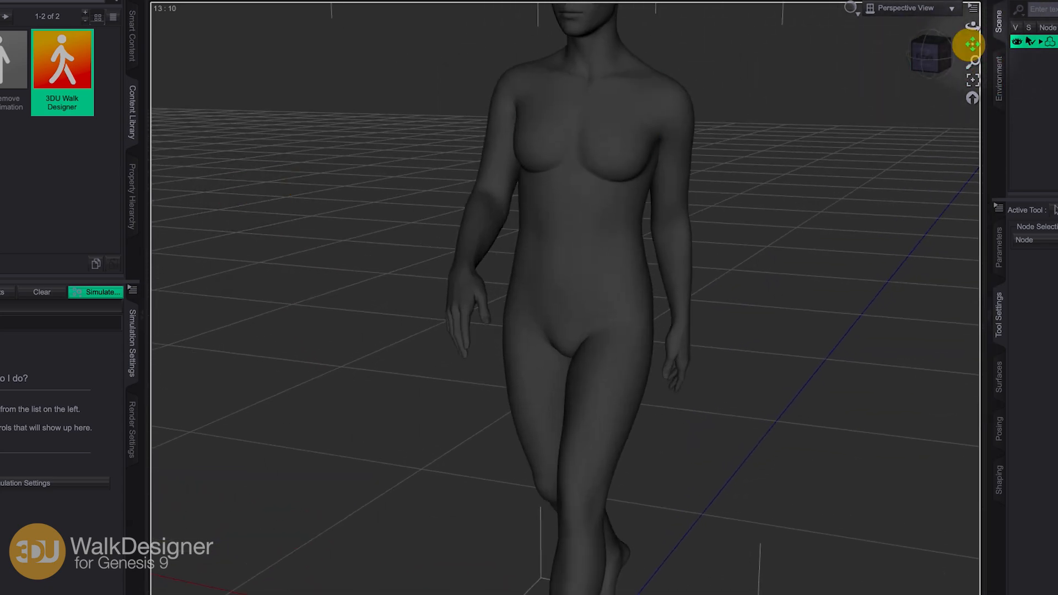
{"action": "left_click_drag", "start_coordinate": [973, 44], "coordinate": [912, 263]}
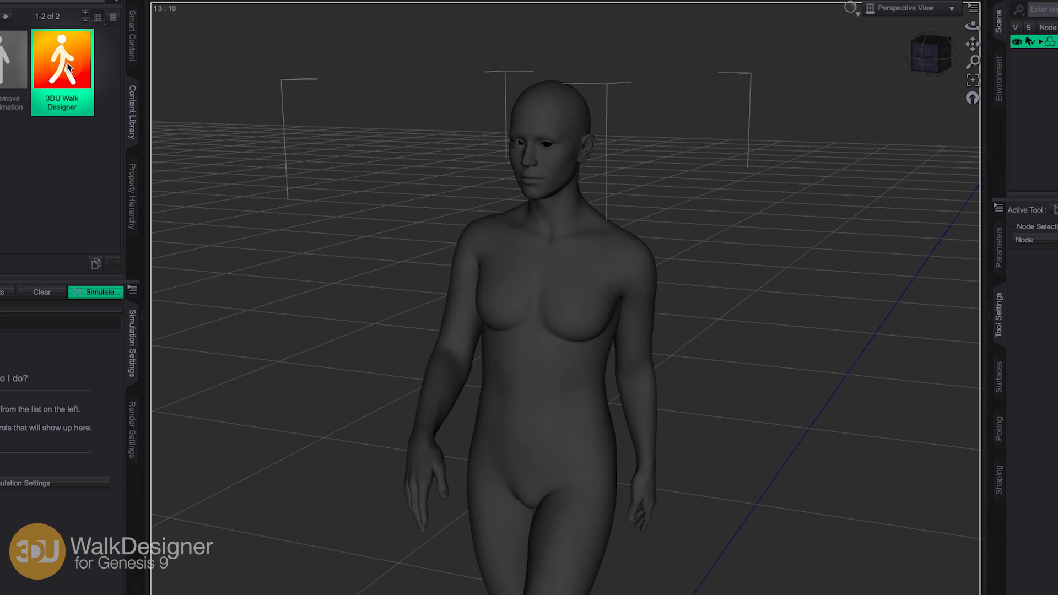
{"action": "double_click", "coordinate": [67, 62]}
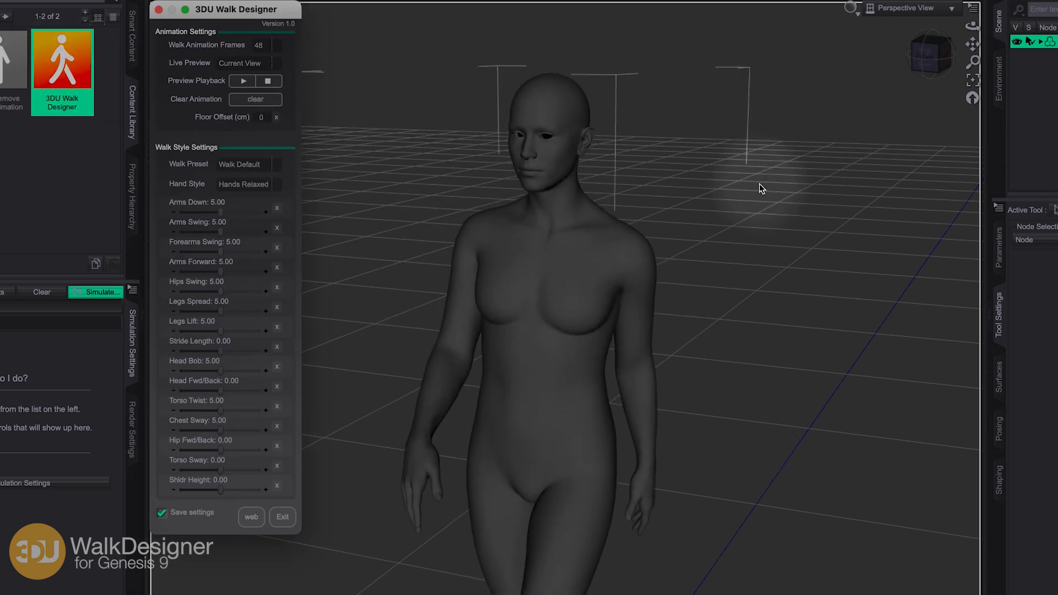
Step: Cycle the live preview through the Perspective, Front, Back, Left and Right views, ending on Perspective
{"action": "left_click", "coordinate": [243, 64]}
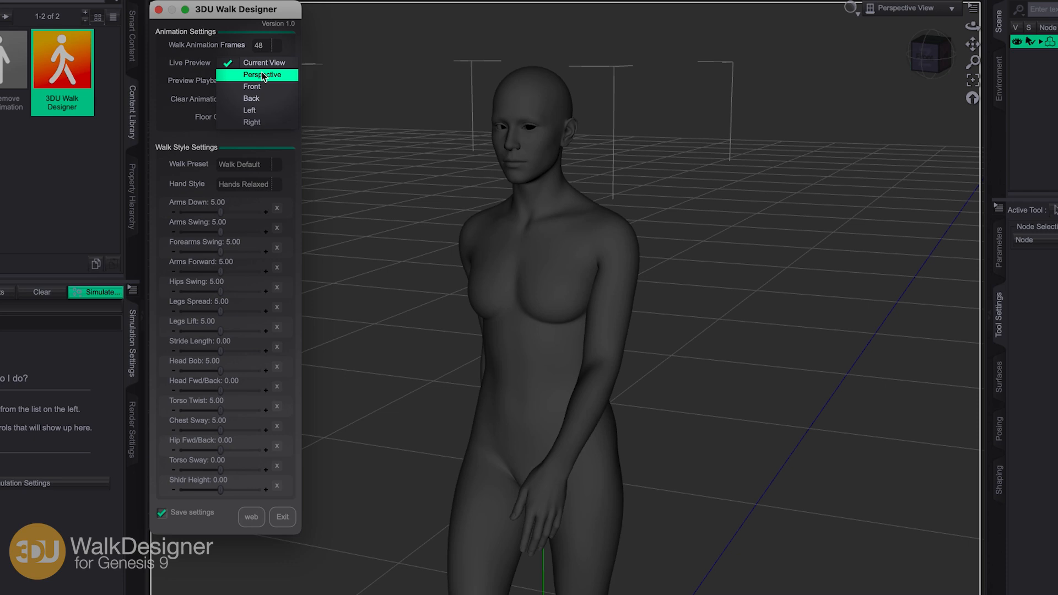
{"action": "left_click", "coordinate": [262, 75]}
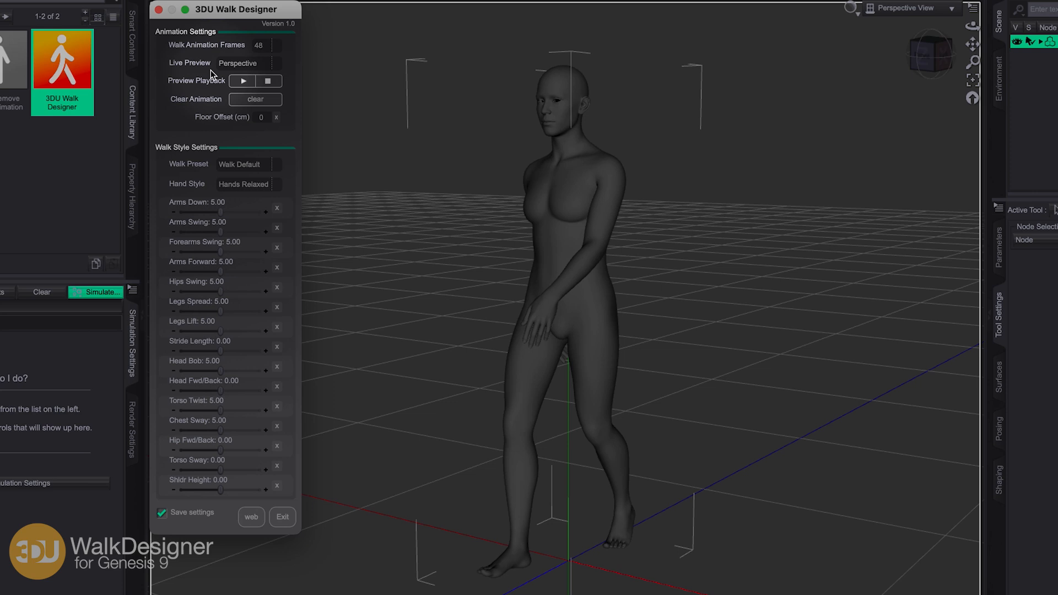
{"action": "left_click", "coordinate": [240, 64]}
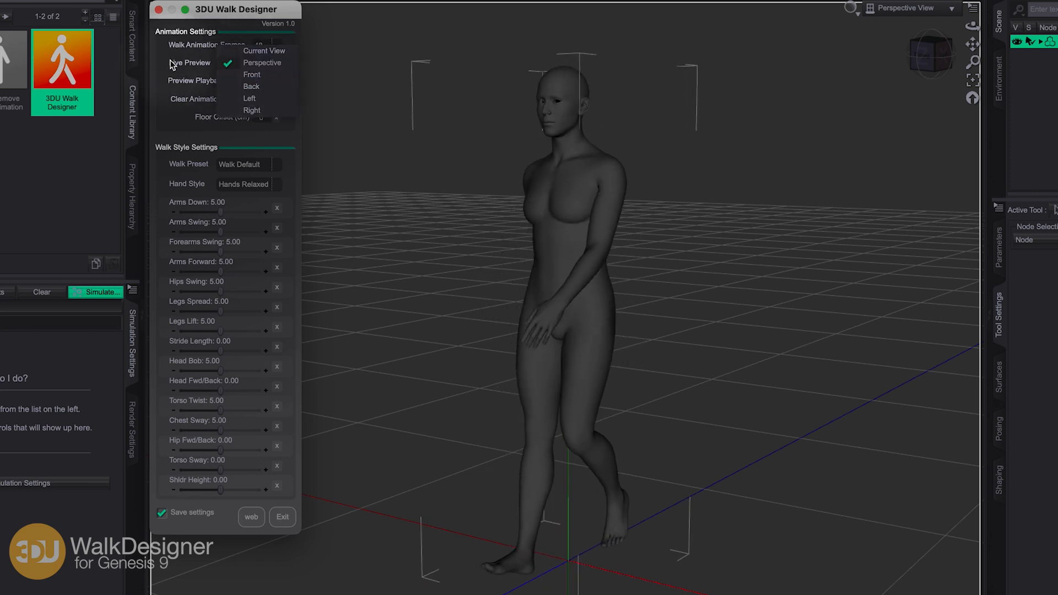
{"action": "left_click", "coordinate": [251, 74]}
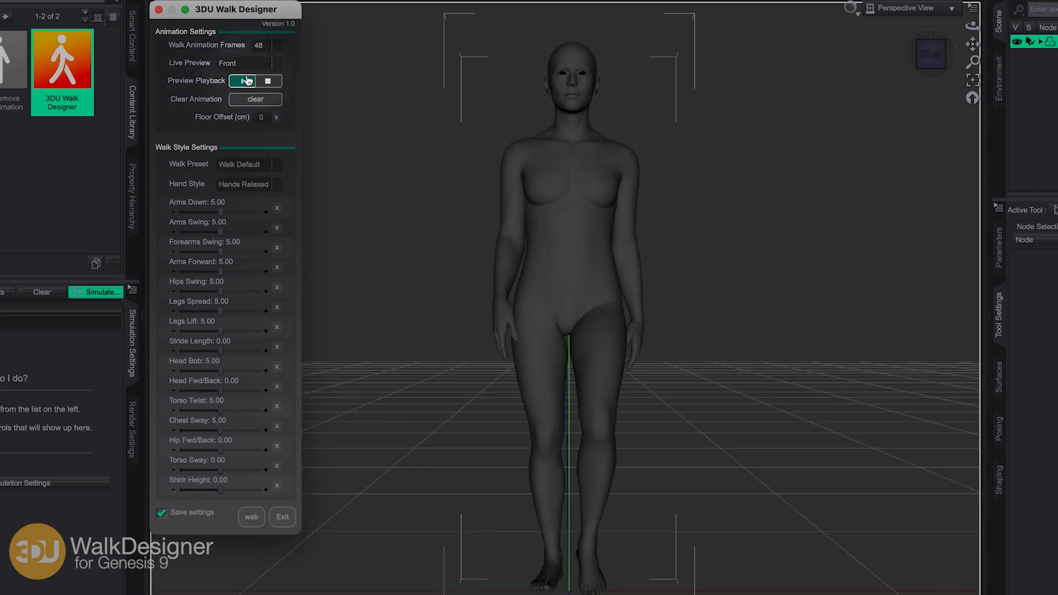
{"action": "left_click", "coordinate": [250, 64]}
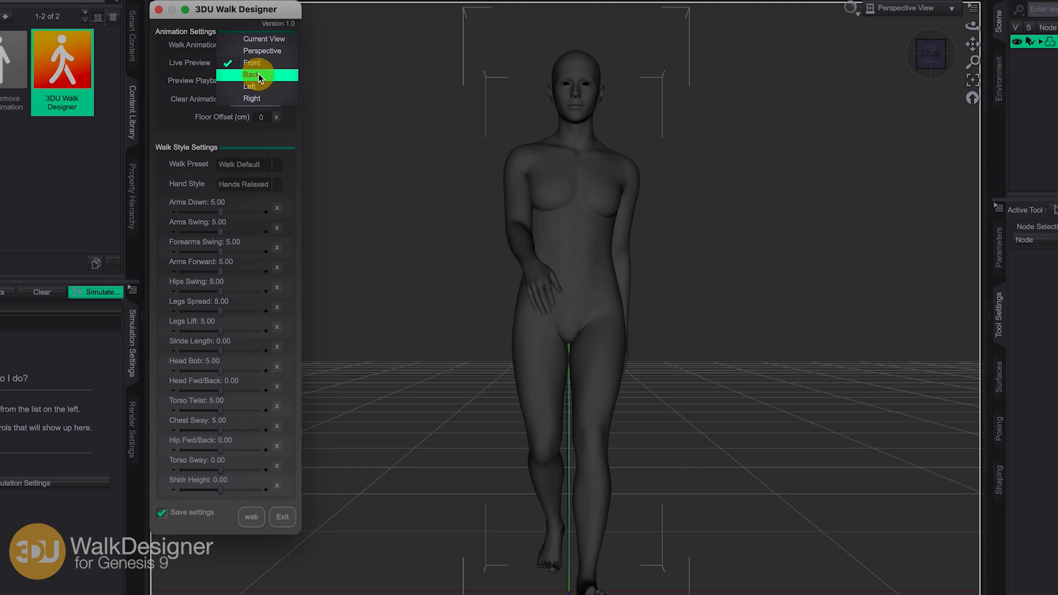
{"action": "left_click", "coordinate": [258, 75]}
{"action": "left_click", "coordinate": [261, 77]}
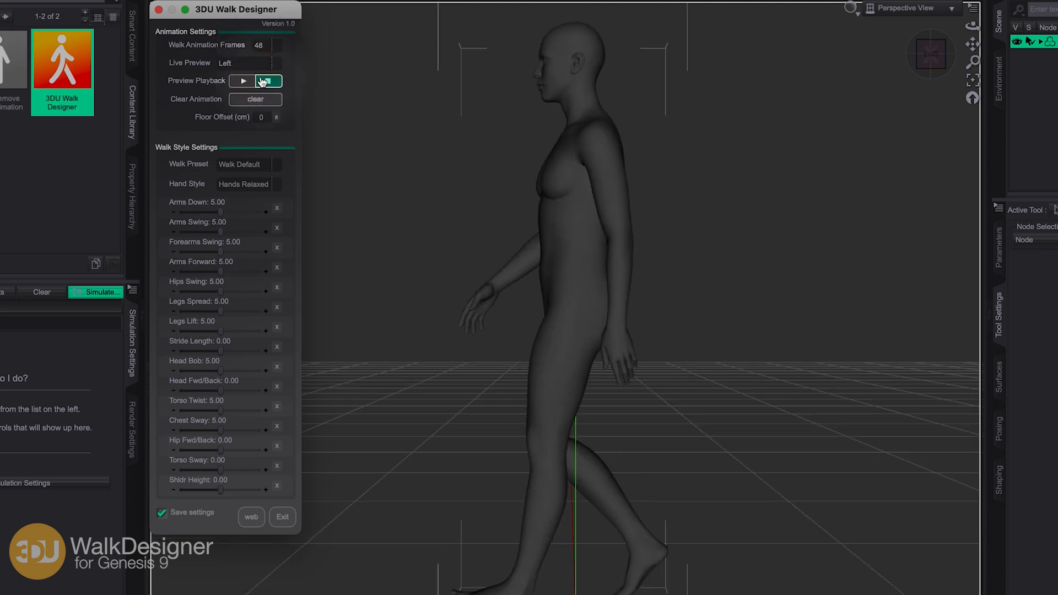
{"action": "left_click", "coordinate": [256, 64]}
{"action": "left_click", "coordinate": [261, 76]}
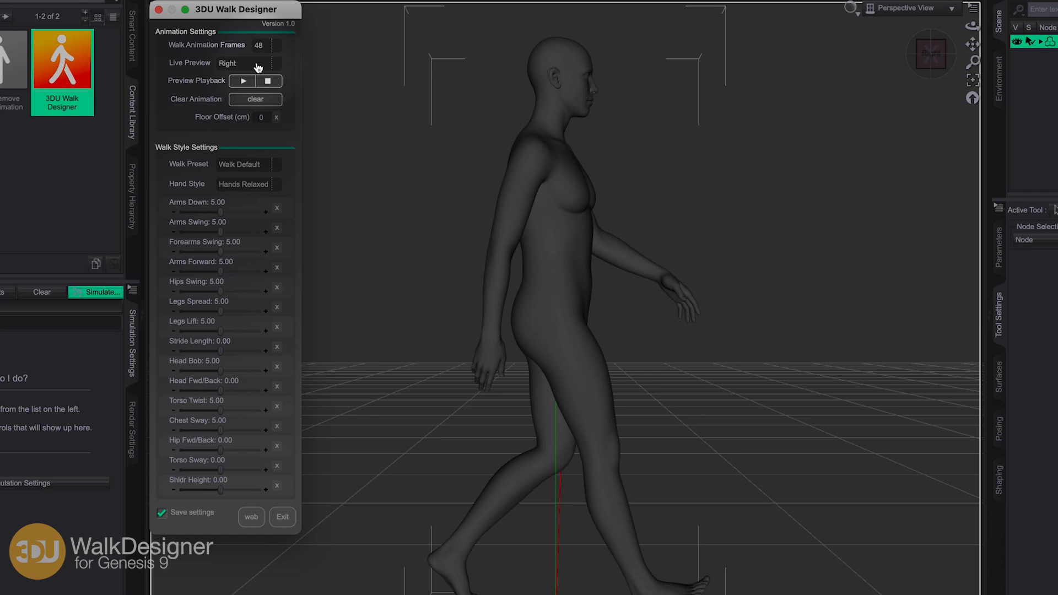
{"action": "left_click", "coordinate": [253, 67]}
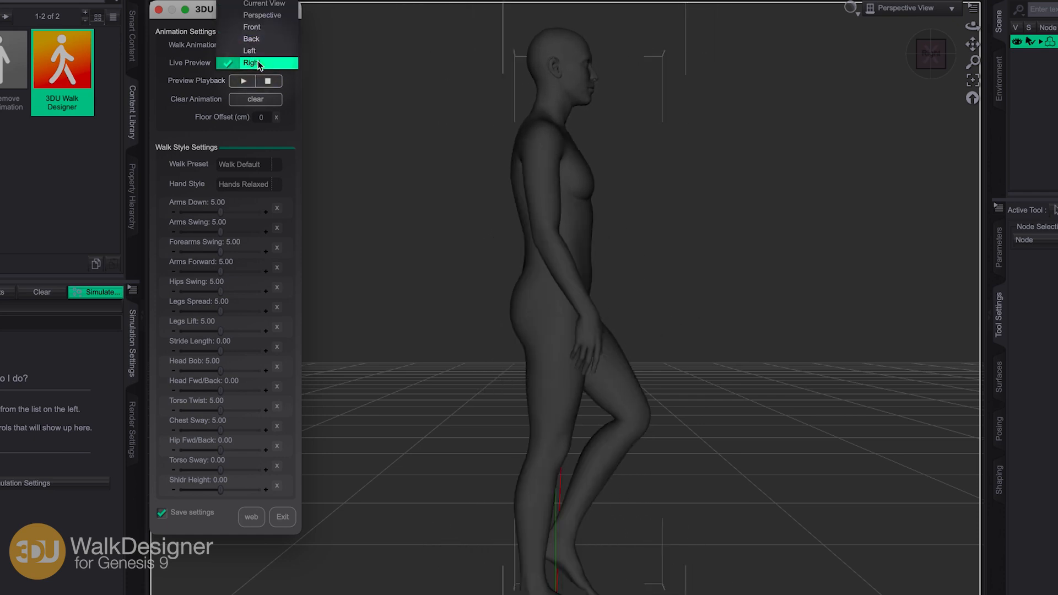
{"action": "left_click", "coordinate": [260, 15]}
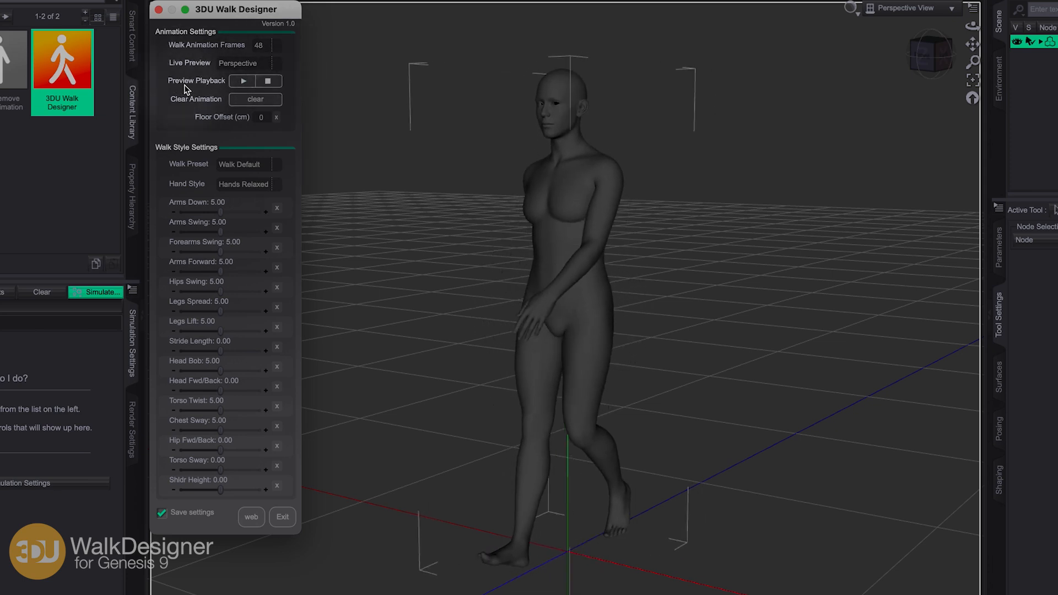
Step: Stop and restart the preview playback of the walk animation, leaving it playing
{"action": "left_click", "coordinate": [245, 83]}
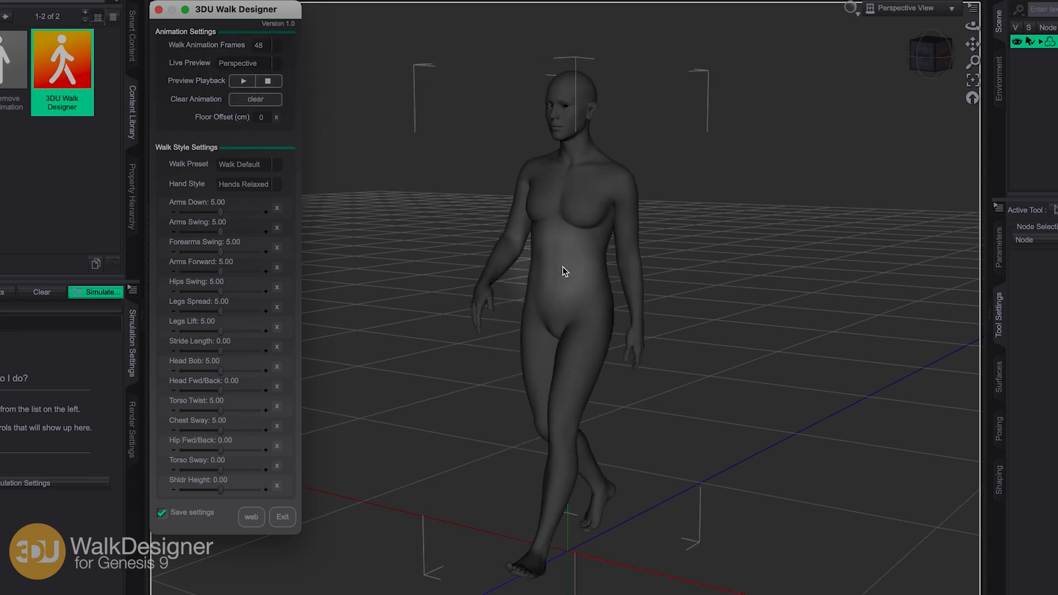
{"action": "left_click", "coordinate": [268, 81]}
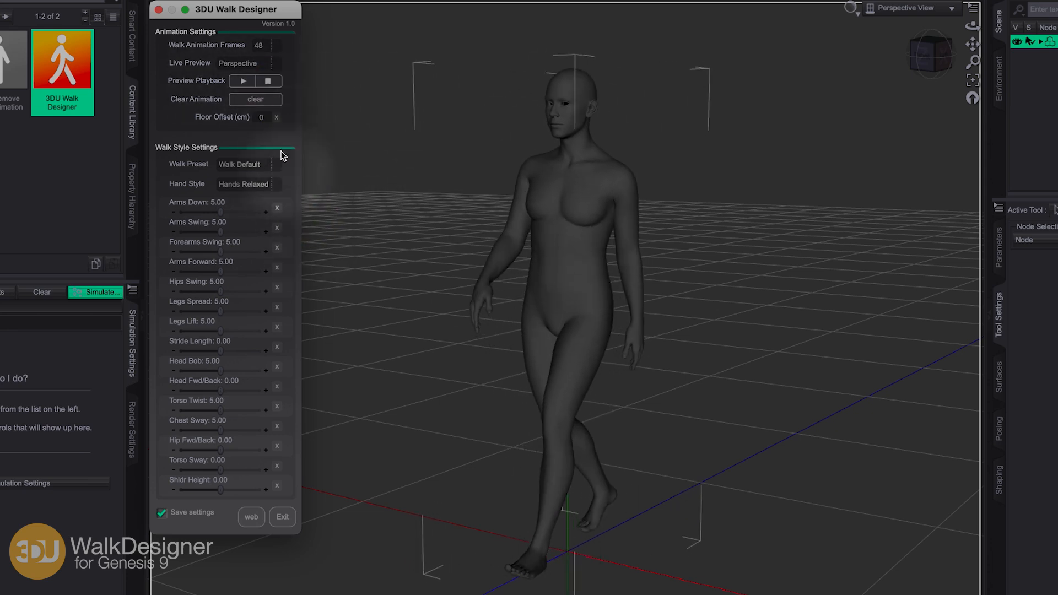
{"action": "left_click", "coordinate": [243, 81]}
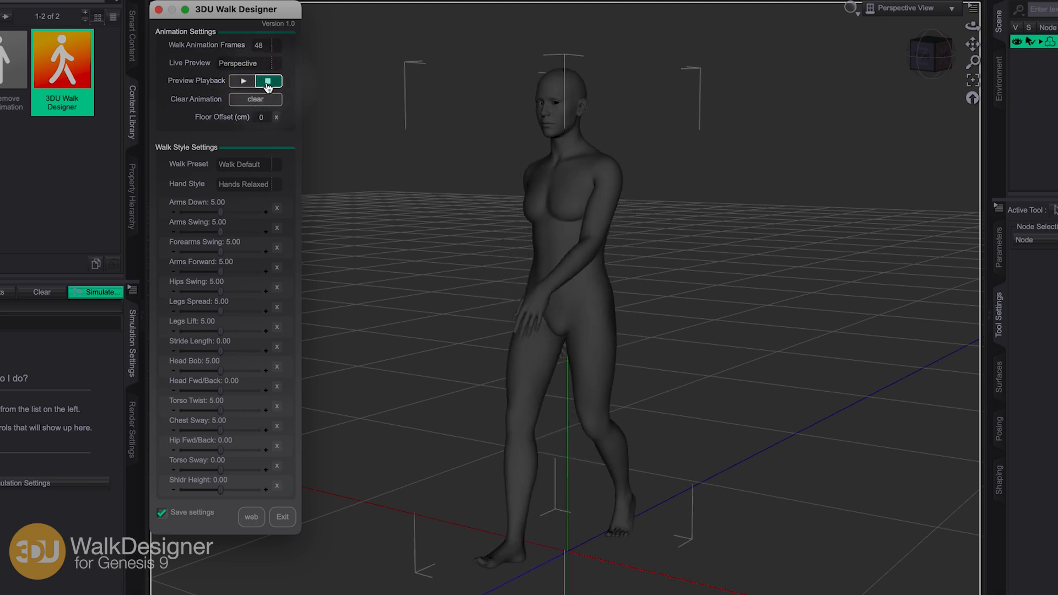
{"action": "left_click", "coordinate": [268, 83]}
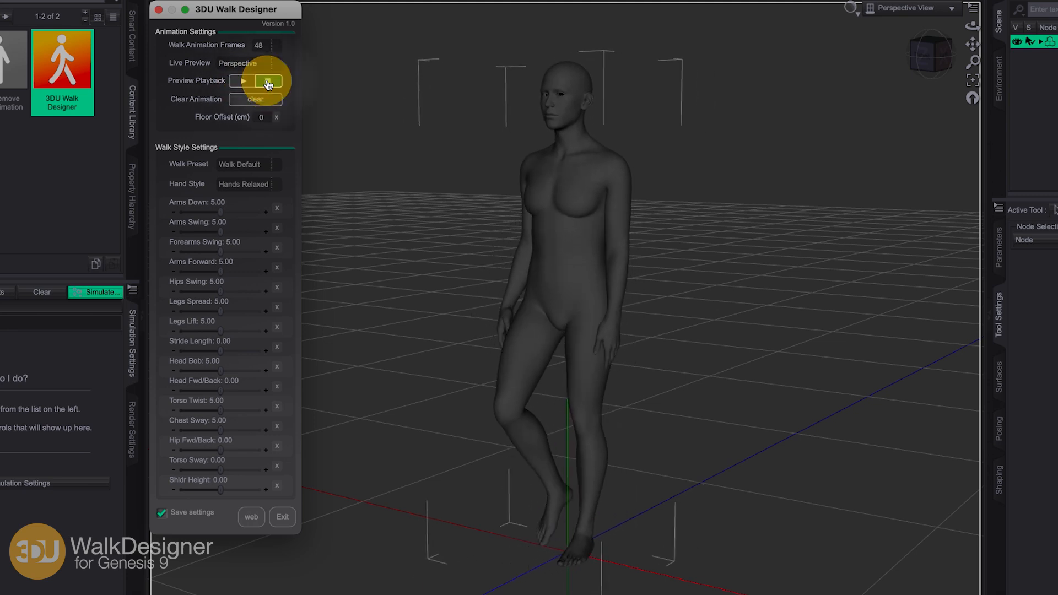
{"action": "left_click", "coordinate": [242, 84]}
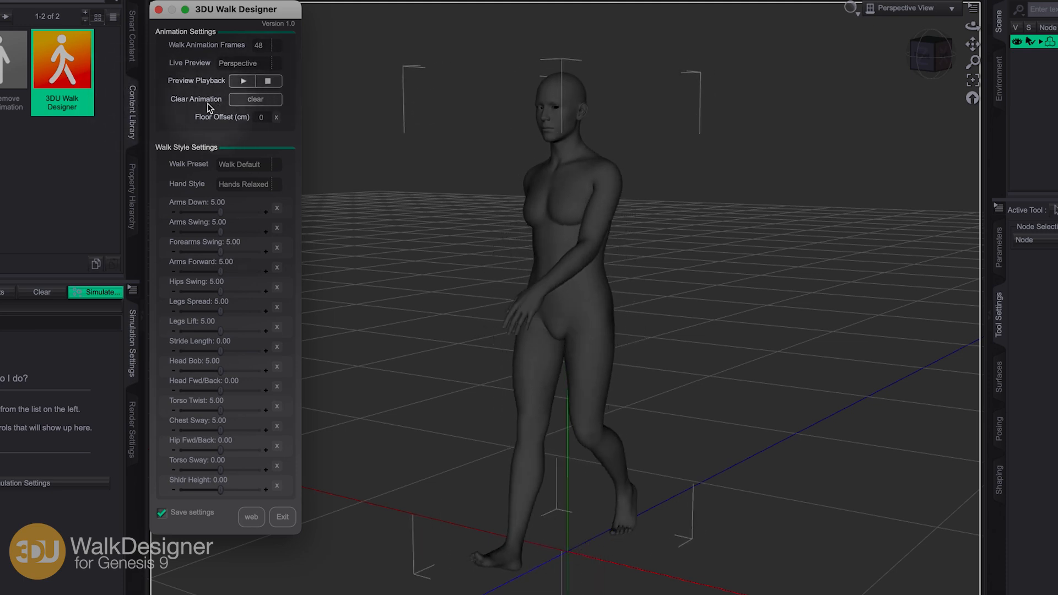
Step: Clear the figure's walk animation and reapply the Walk Default preset with the preview playing
{"action": "left_click", "coordinate": [252, 100]}
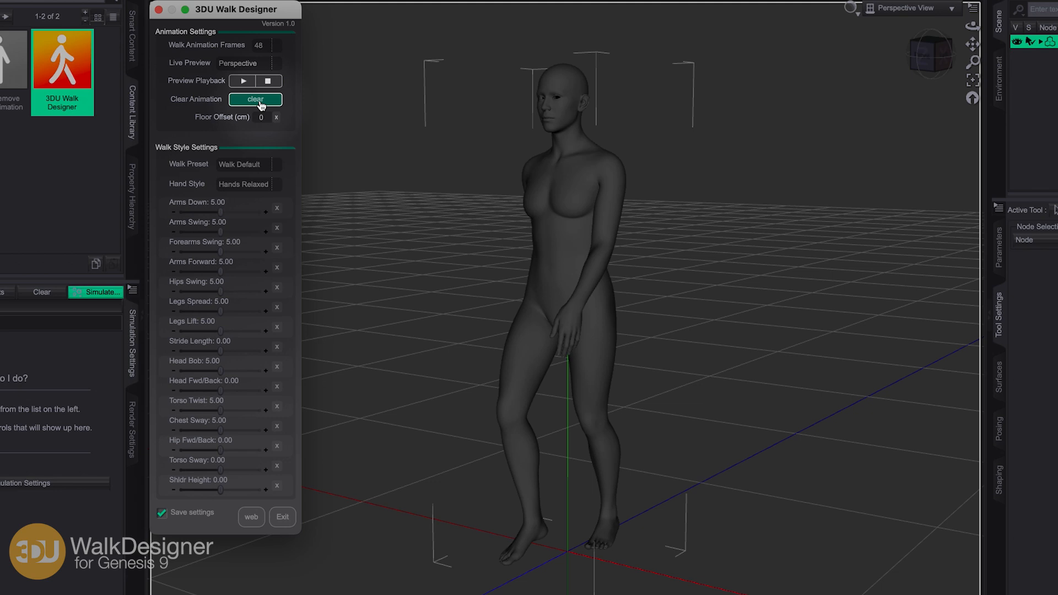
{"action": "left_click", "coordinate": [269, 100]}
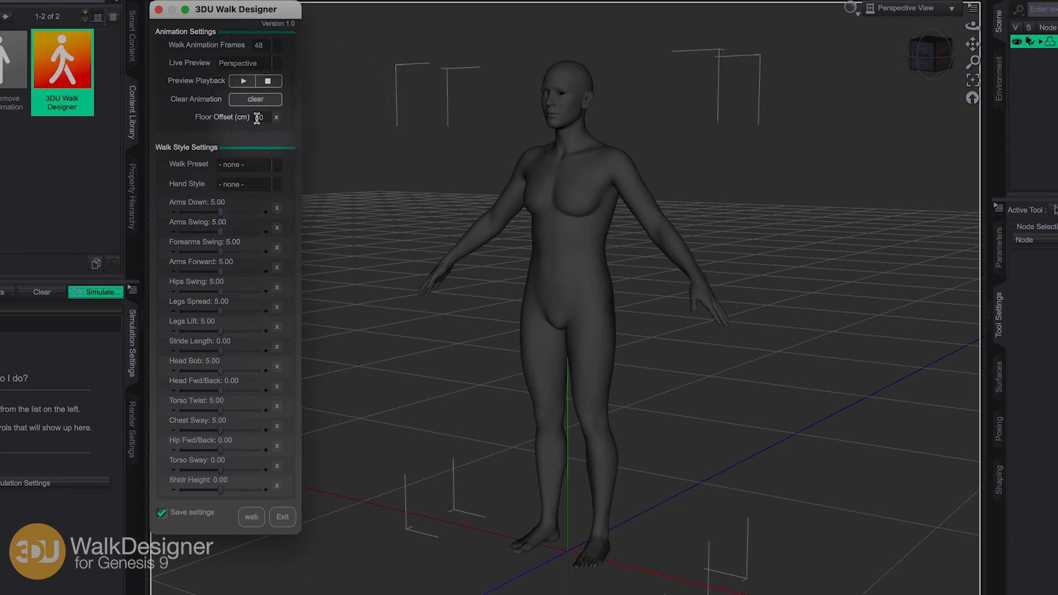
{"action": "left_click", "coordinate": [257, 165]}
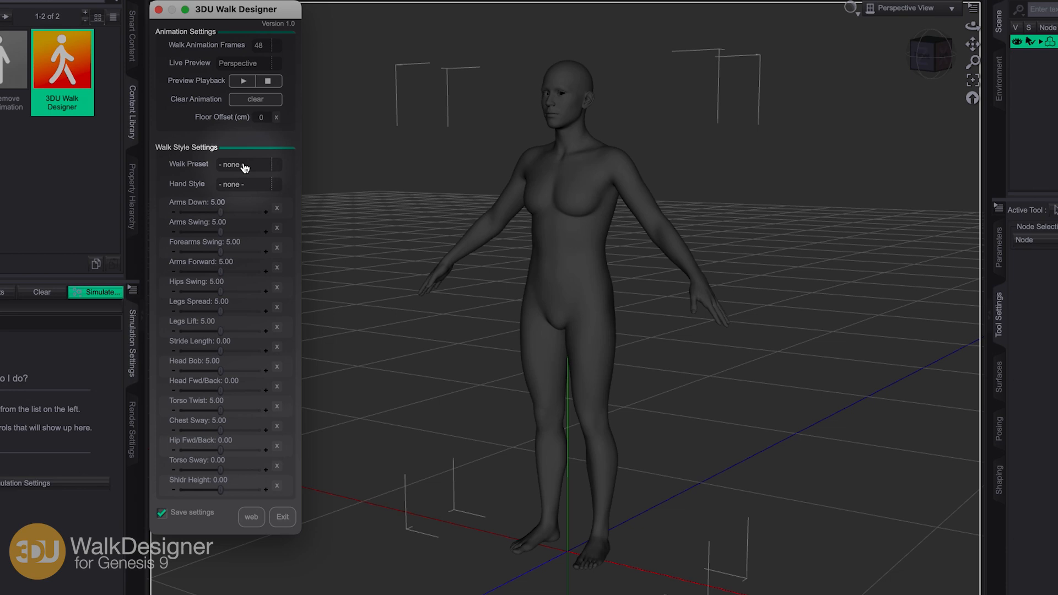
{"action": "left_click", "coordinate": [263, 176]}
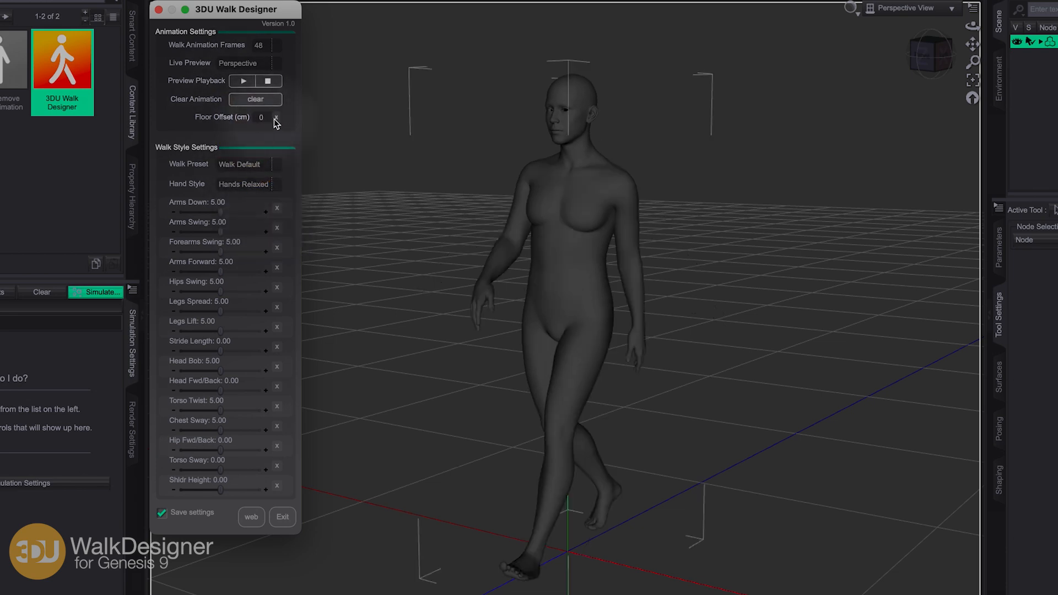
{"action": "left_click", "coordinate": [244, 82]}
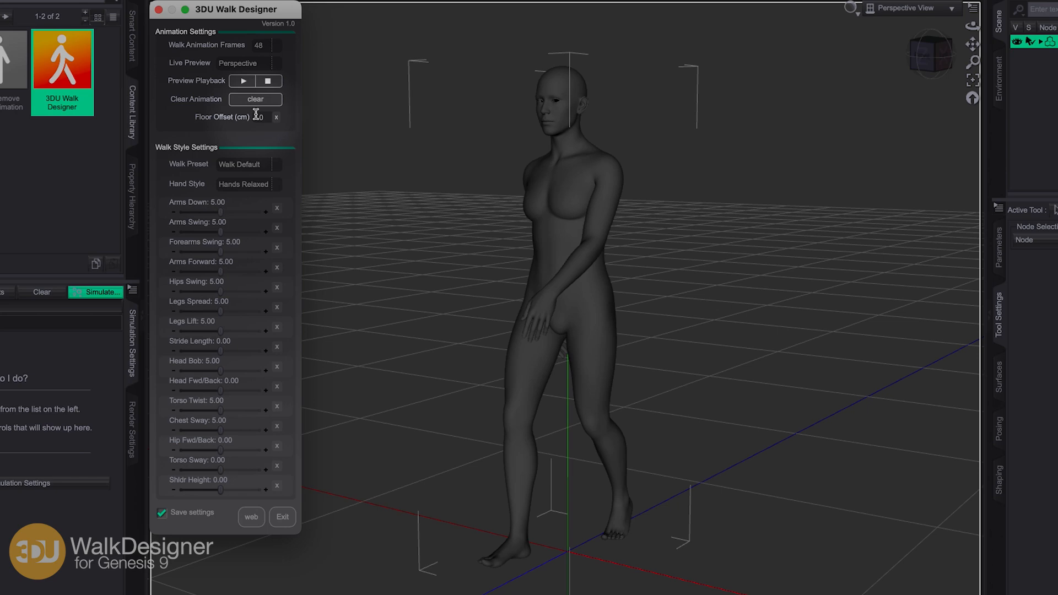
Step: With the live preview set to Left, try a floor offset of 20 cm and reset it to 0
{"action": "left_click", "coordinate": [251, 65]}
{"action": "left_click", "coordinate": [251, 99]}
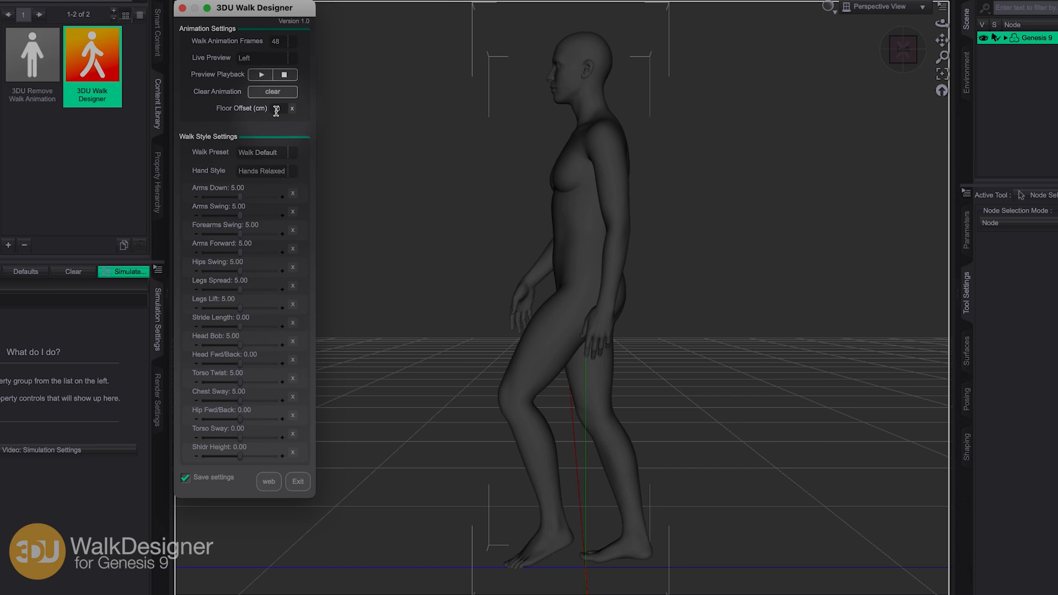
{"action": "double_click", "coordinate": [282, 110]}
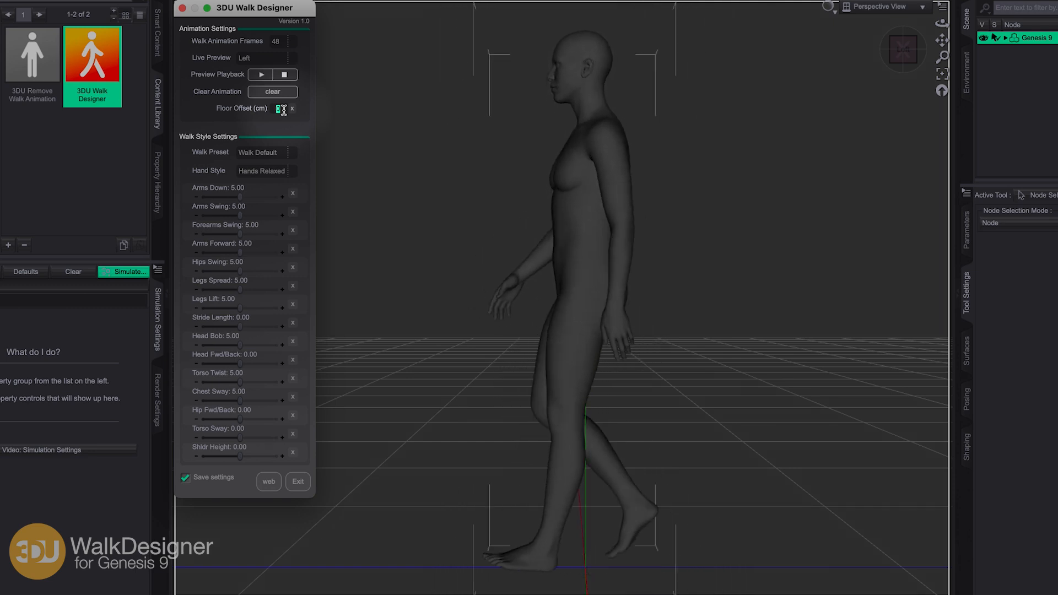
{"action": "type", "text": "20"}
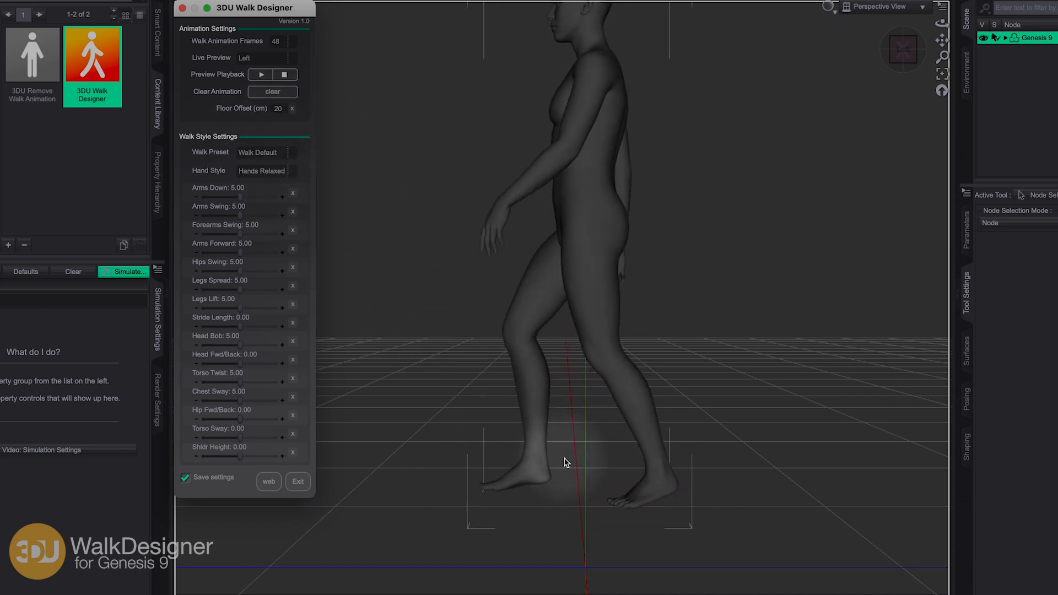
{"action": "left_click", "coordinate": [293, 109]}
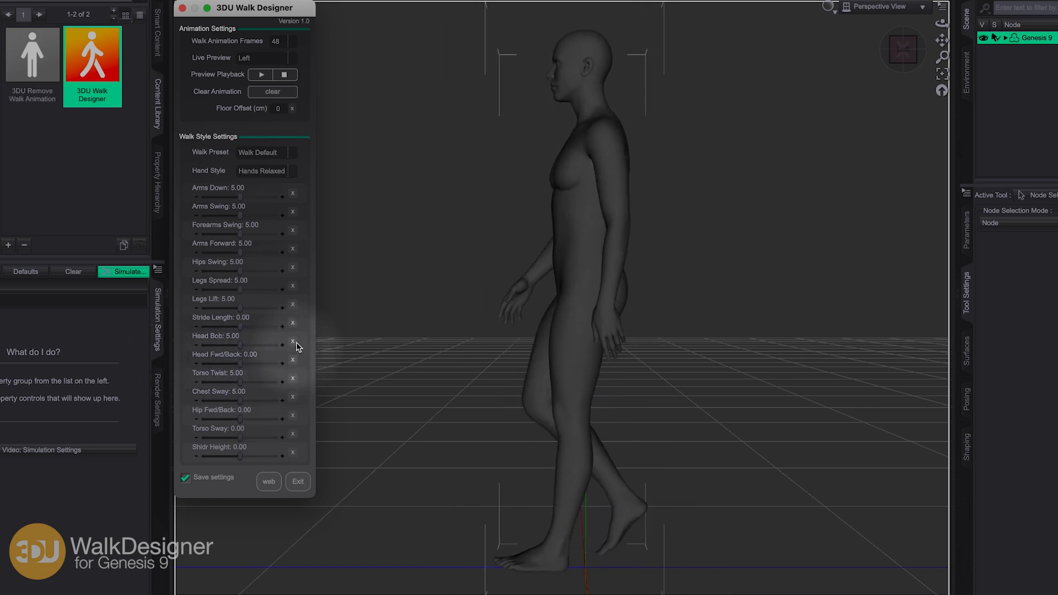
Step: Apply the Walk Confident preset to the figure's walk animation
{"action": "left_click", "coordinate": [267, 152]}
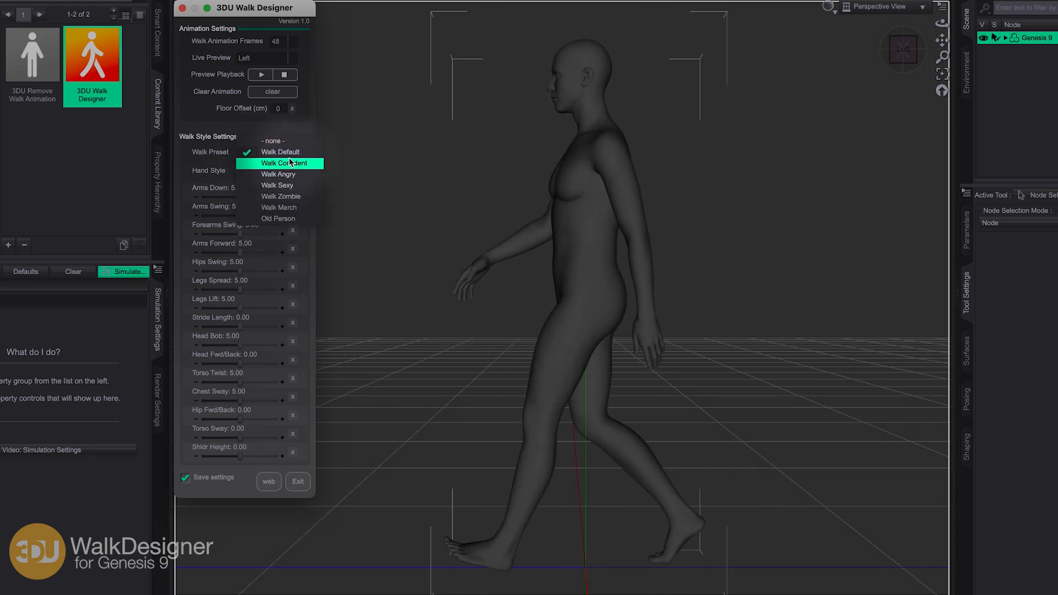
{"action": "left_click", "coordinate": [275, 163]}
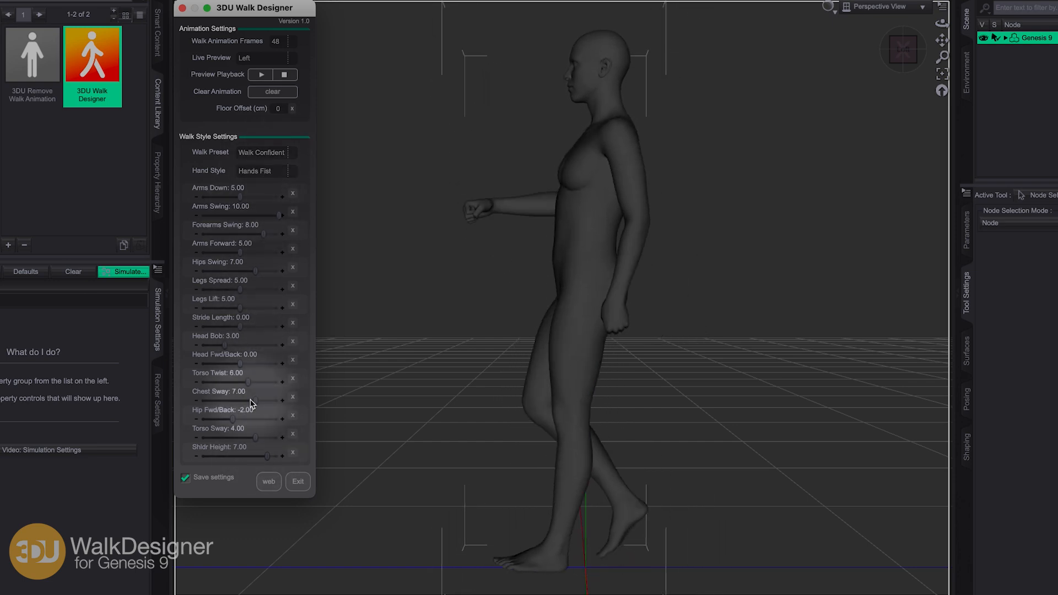
Step: Return the walk style to the Walk Default preset and apply the Walk Angry preset
{"action": "left_click", "coordinate": [278, 153]}
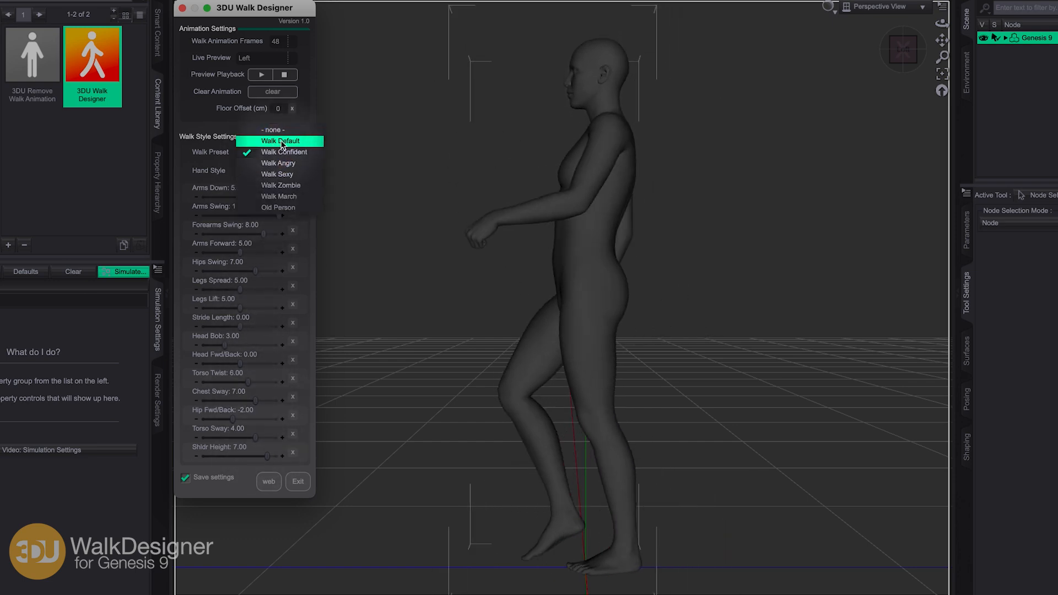
{"action": "left_click", "coordinate": [267, 140]}
{"action": "left_click", "coordinate": [263, 153]}
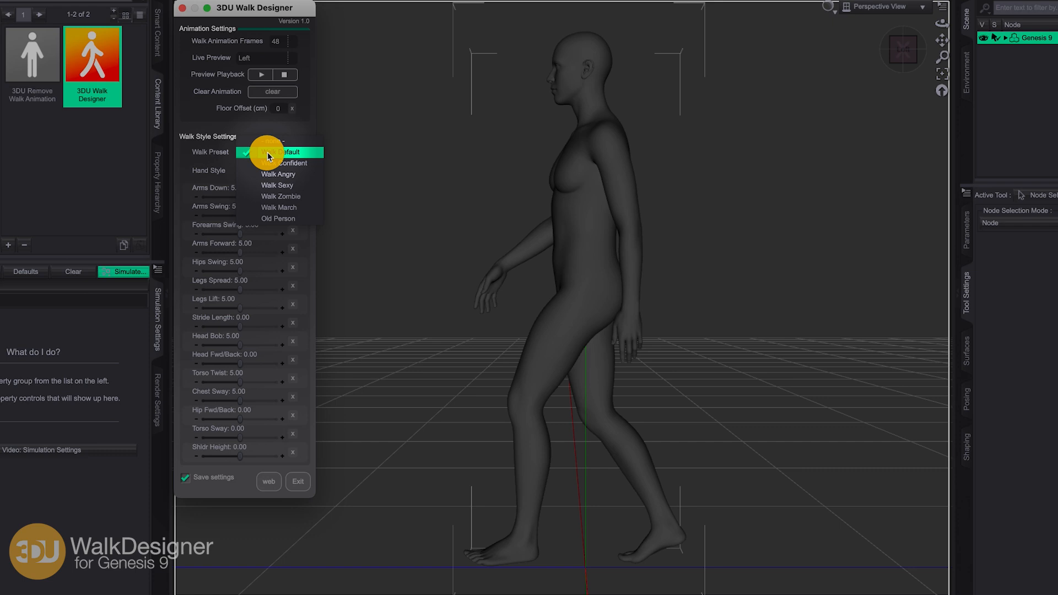
{"action": "left_click", "coordinate": [281, 176]}
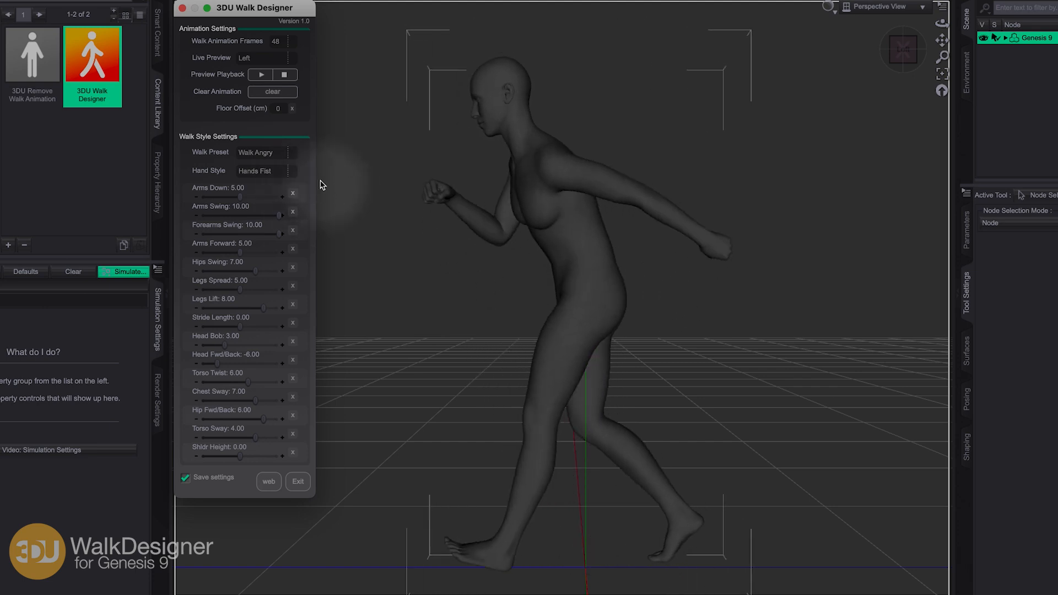
Step: Apply the Walk Sexy preset and check it with the live preview set to Front and back to Left
{"action": "left_click", "coordinate": [259, 154]}
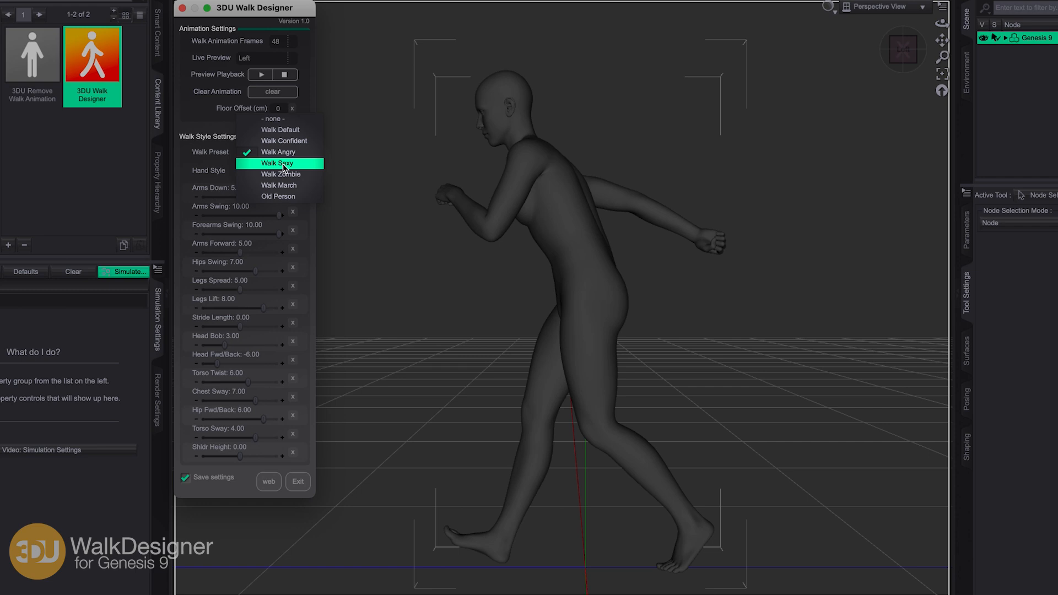
{"action": "left_click", "coordinate": [282, 163]}
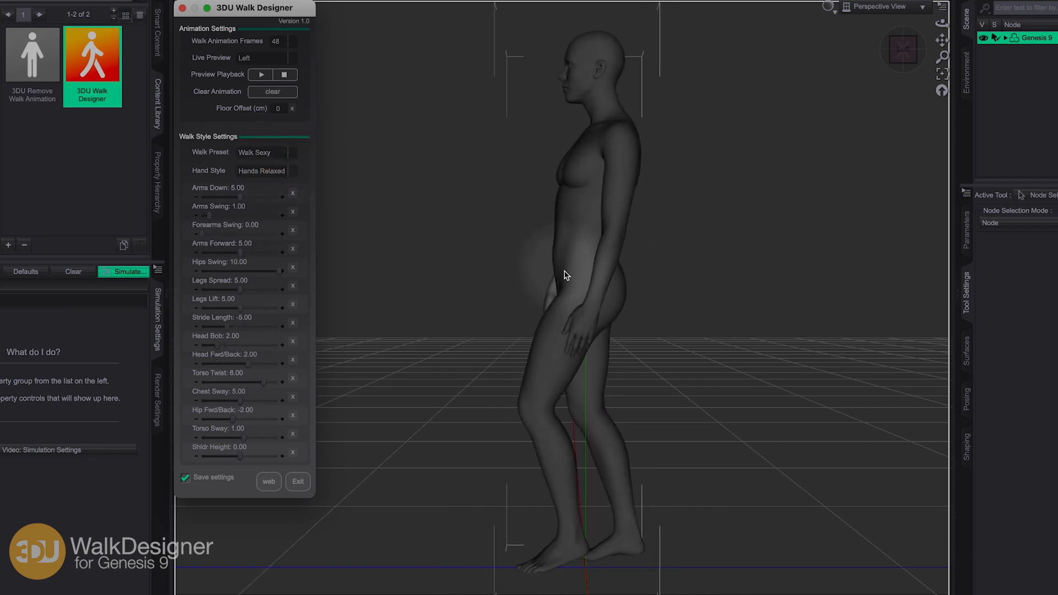
{"action": "left_click", "coordinate": [262, 57]}
{"action": "left_click", "coordinate": [273, 36]}
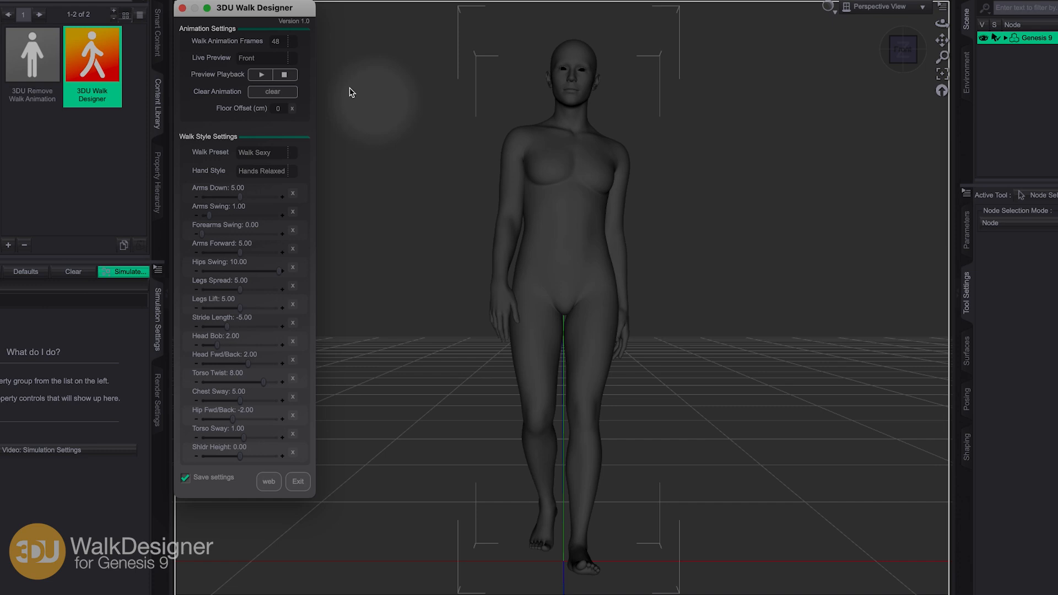
{"action": "left_click", "coordinate": [267, 60]}
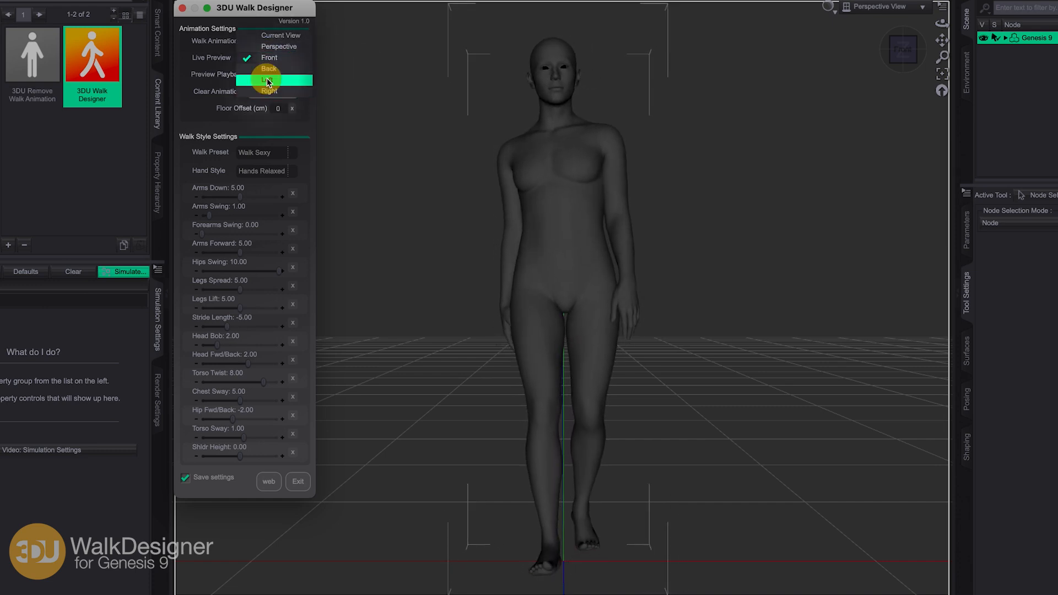
{"action": "left_click", "coordinate": [269, 80]}
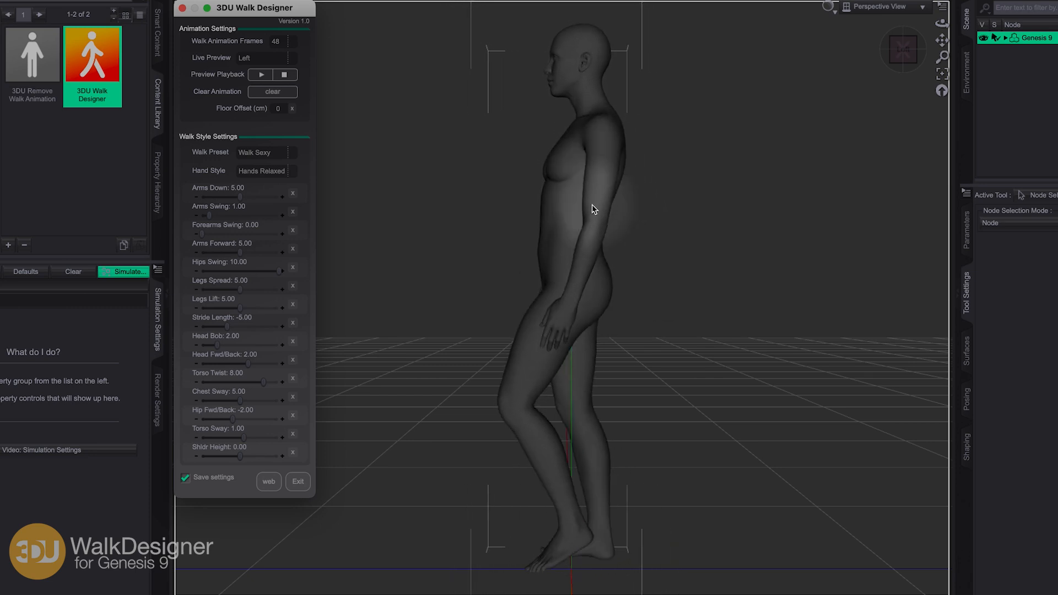
Step: Apply the Walk Zombie preset to the figure's walk, followed by the Walk March preset
{"action": "left_click", "coordinate": [262, 153]}
{"action": "left_click", "coordinate": [289, 163]}
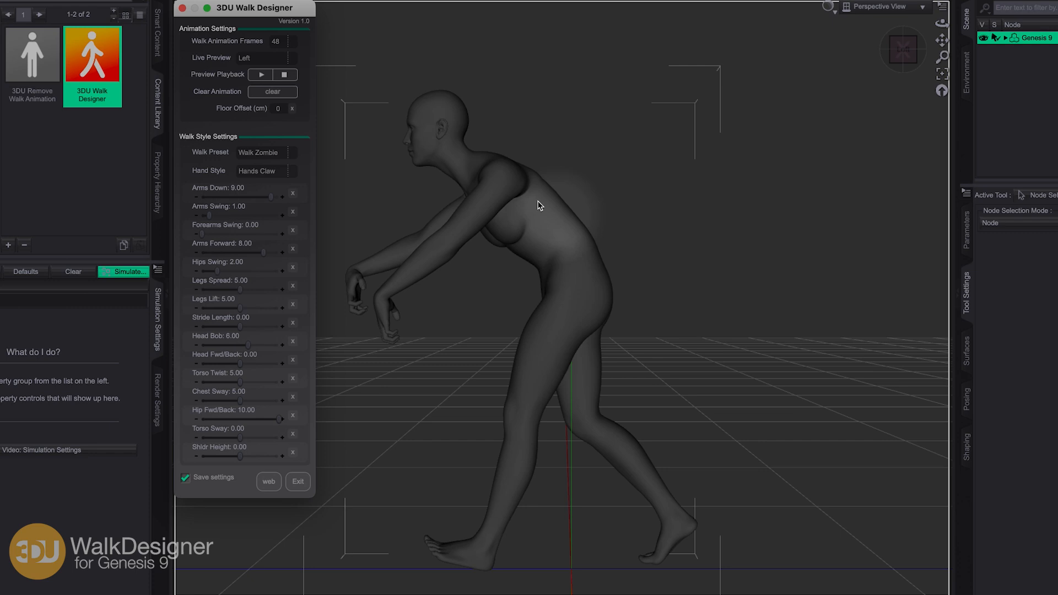
{"action": "left_click", "coordinate": [272, 155]}
{"action": "left_click", "coordinate": [279, 163]}
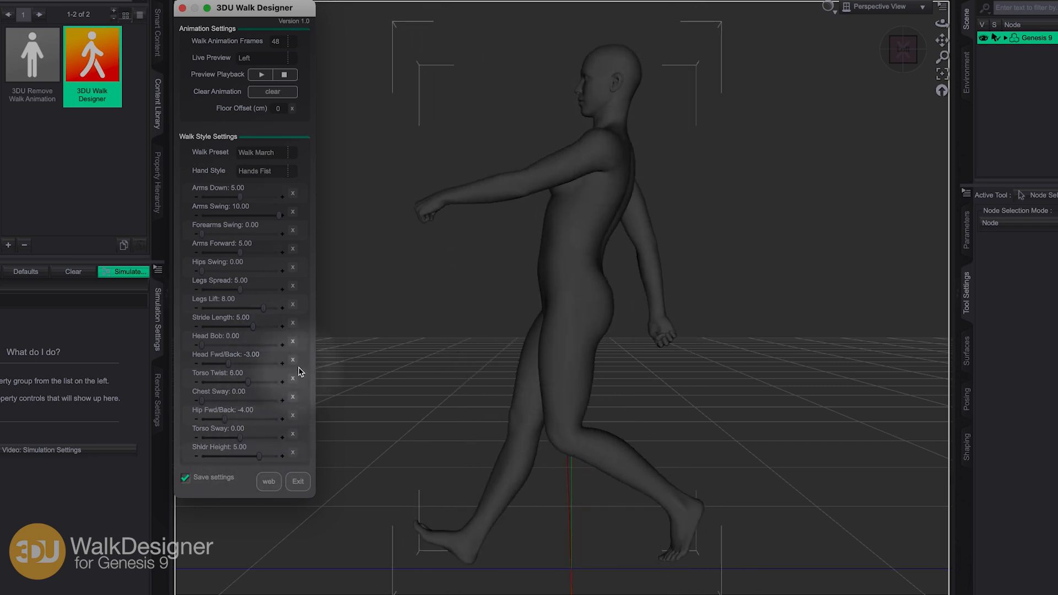
Step: Try the Old Person preset on the figure's walk and return to the Walk Default preset
{"action": "left_click", "coordinate": [267, 152]}
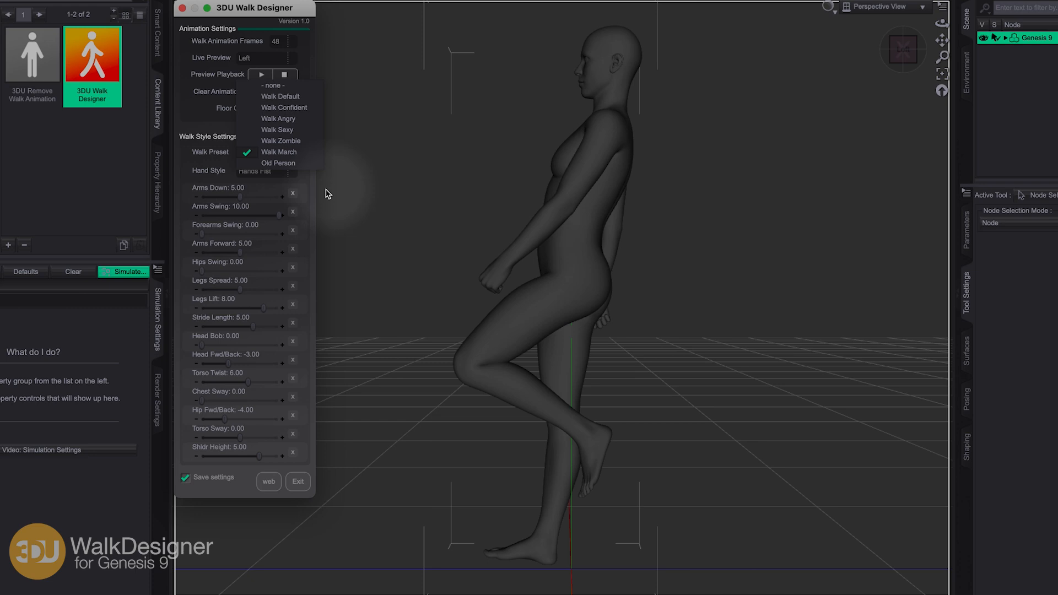
{"action": "left_click", "coordinate": [279, 163]}
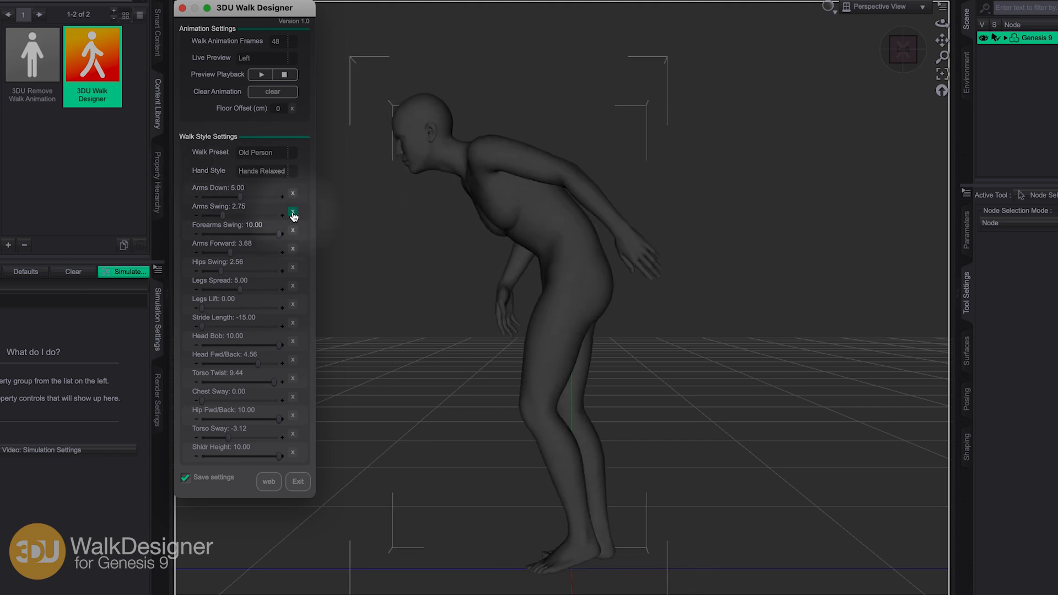
{"action": "left_click", "coordinate": [270, 173]}
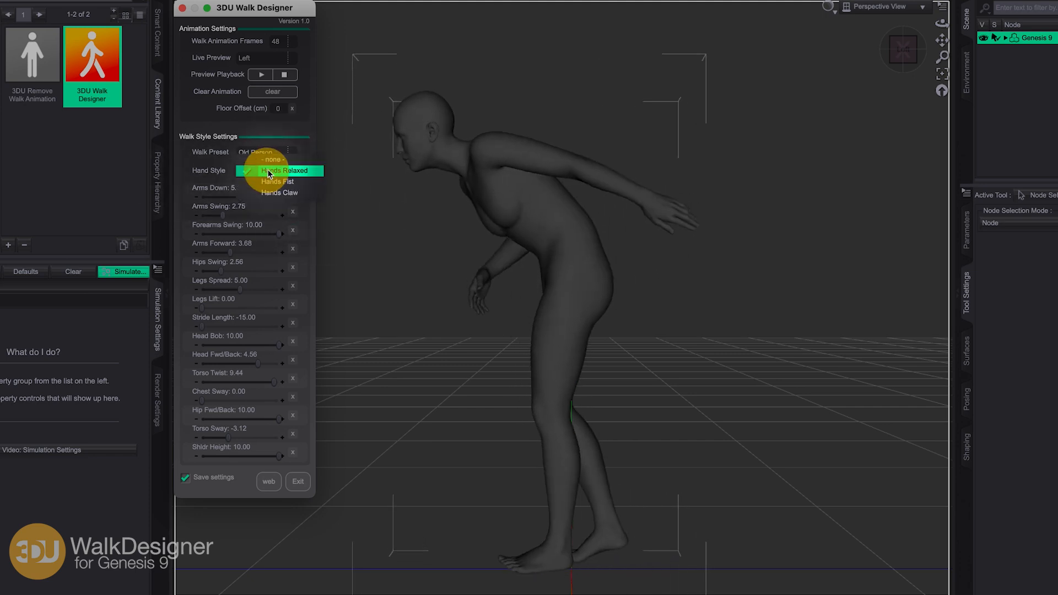
{"action": "left_click", "coordinate": [278, 154]}
{"action": "left_click", "coordinate": [278, 155]}
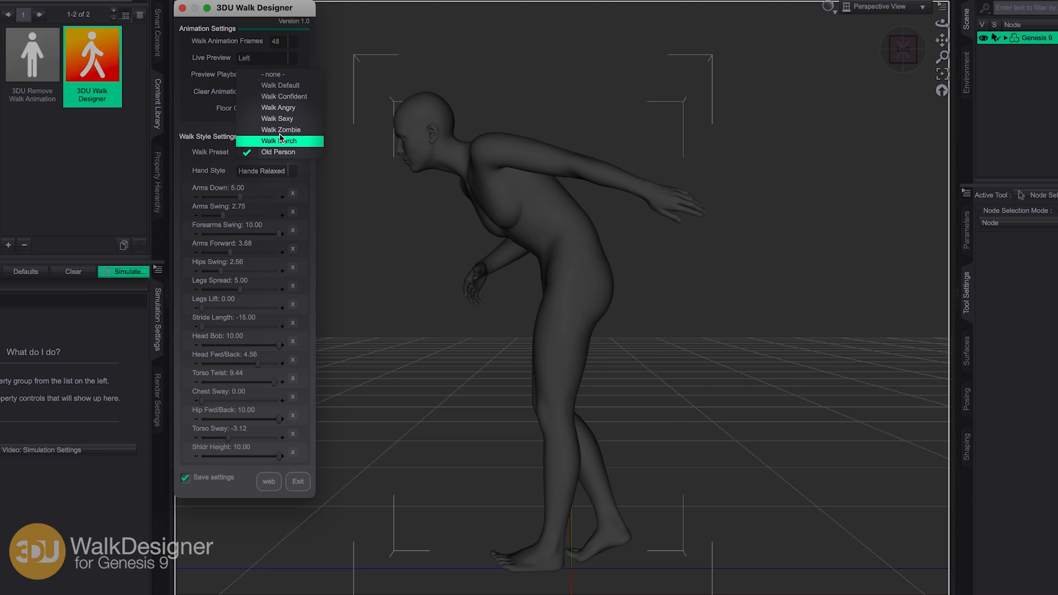
{"action": "left_click", "coordinate": [278, 86]}
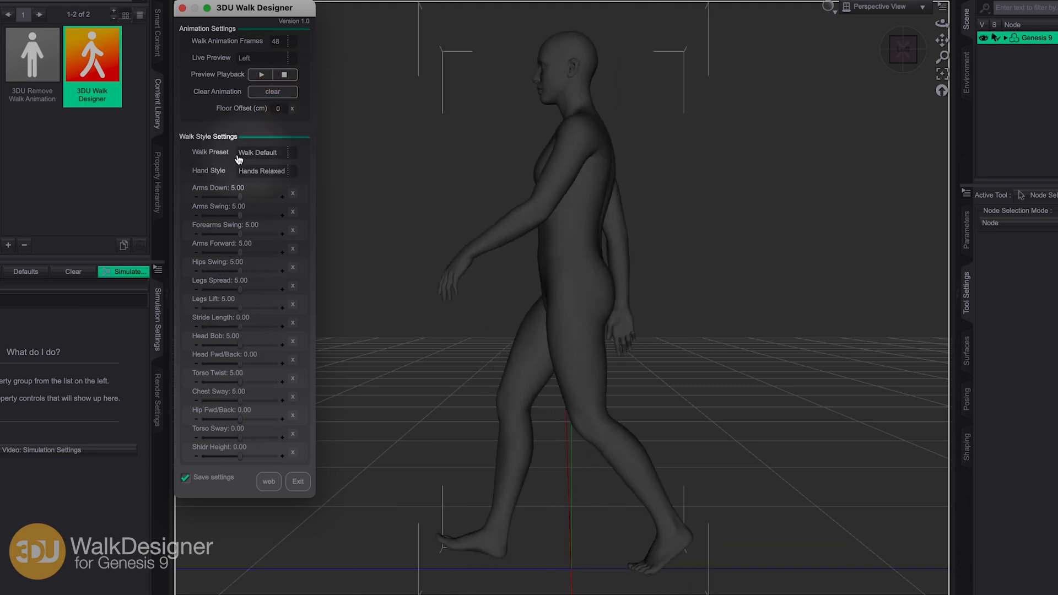
Step: Remove the hand style by setting it to none, and restore Hands Relaxed for the default walk
{"action": "left_click", "coordinate": [270, 175]}
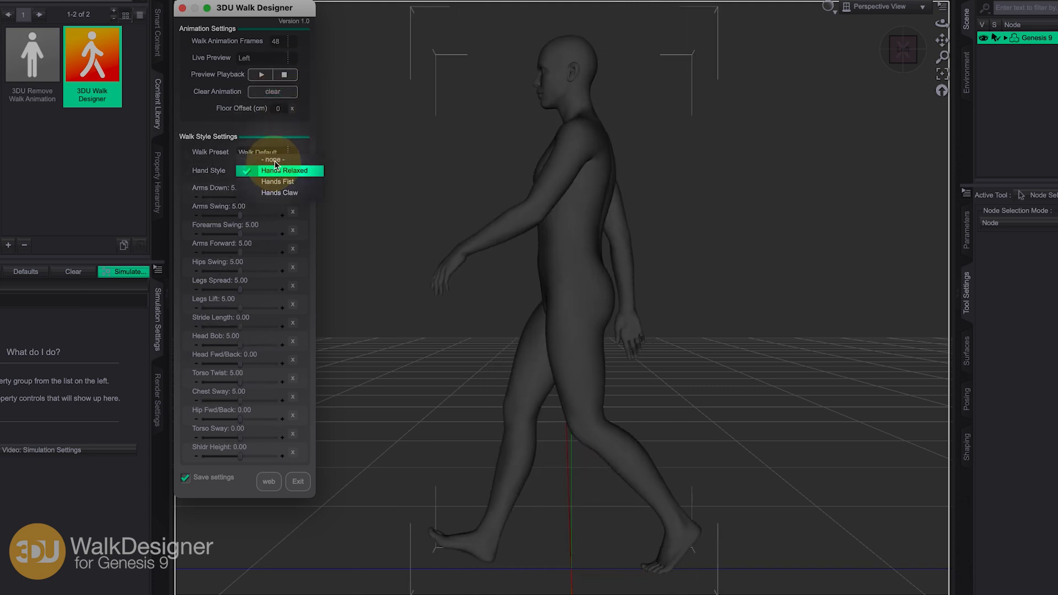
{"action": "left_click", "coordinate": [285, 162]}
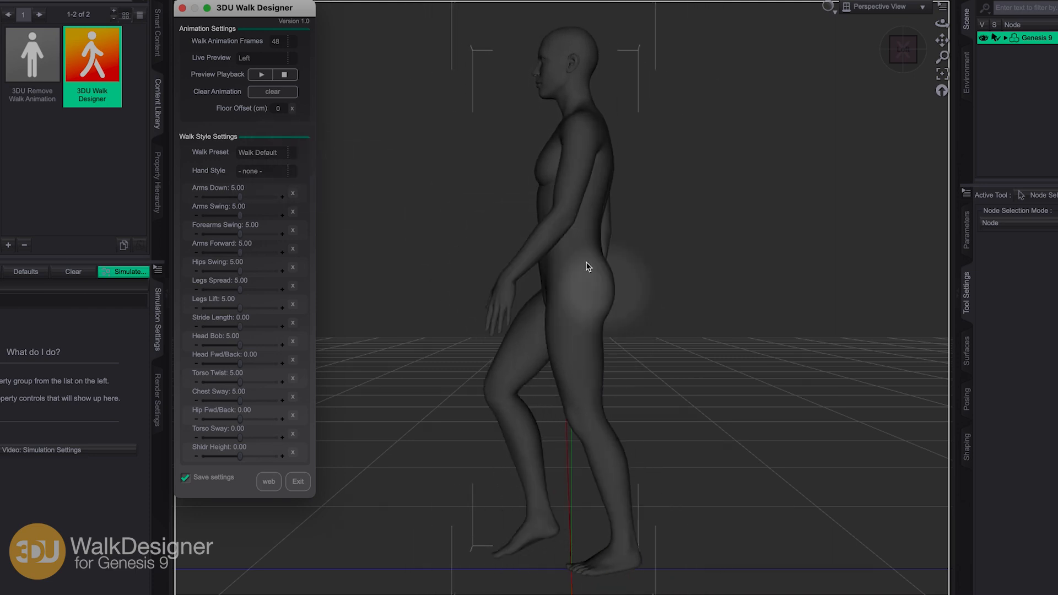
{"action": "left_click", "coordinate": [270, 152]}
{"action": "left_click", "coordinate": [280, 152]}
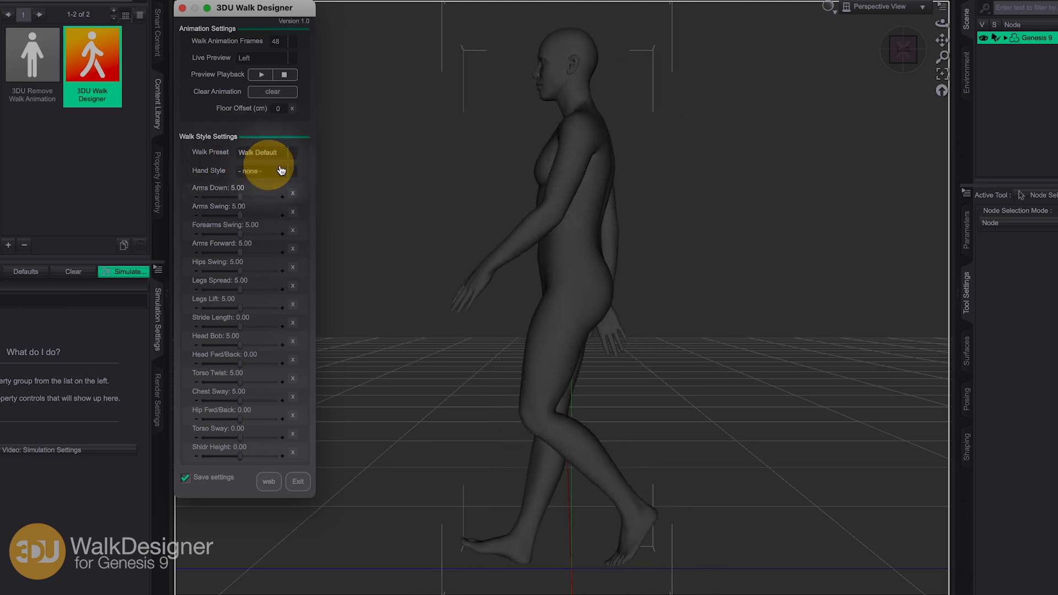
{"action": "left_click", "coordinate": [275, 171]}
{"action": "left_click", "coordinate": [301, 184]}
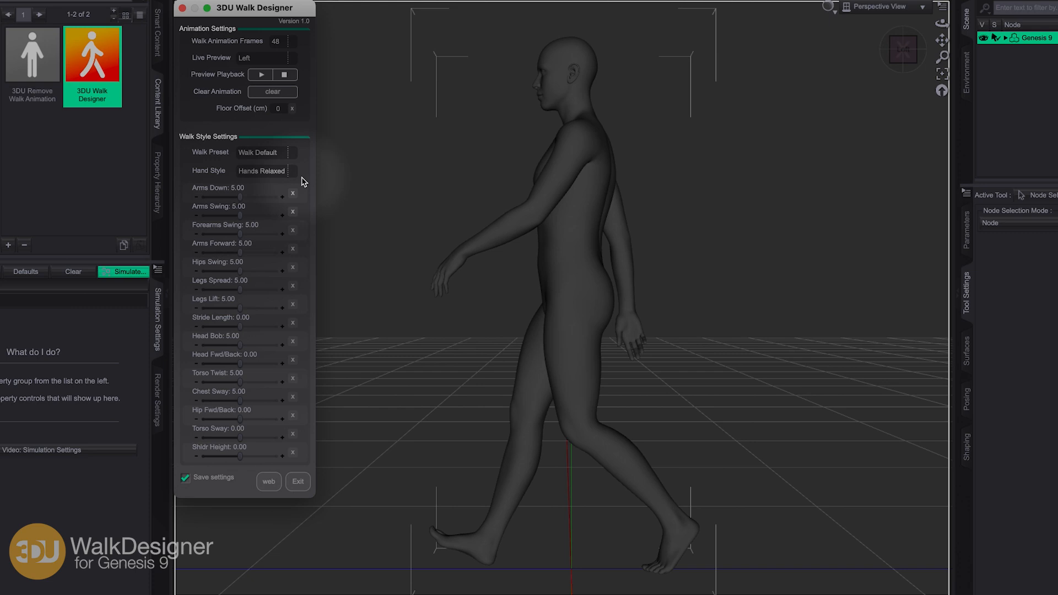
Step: Try the Hands Fist style on the walking figure and change the hand style to Hands Claw
{"action": "left_click", "coordinate": [268, 173]}
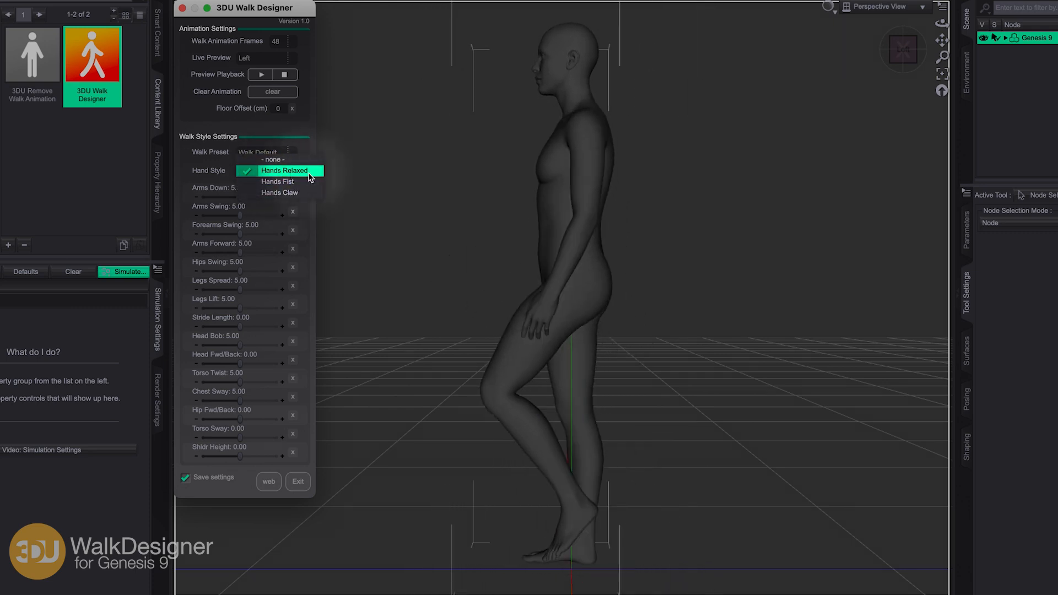
{"action": "left_click", "coordinate": [278, 180]}
{"action": "left_click", "coordinate": [270, 169]}
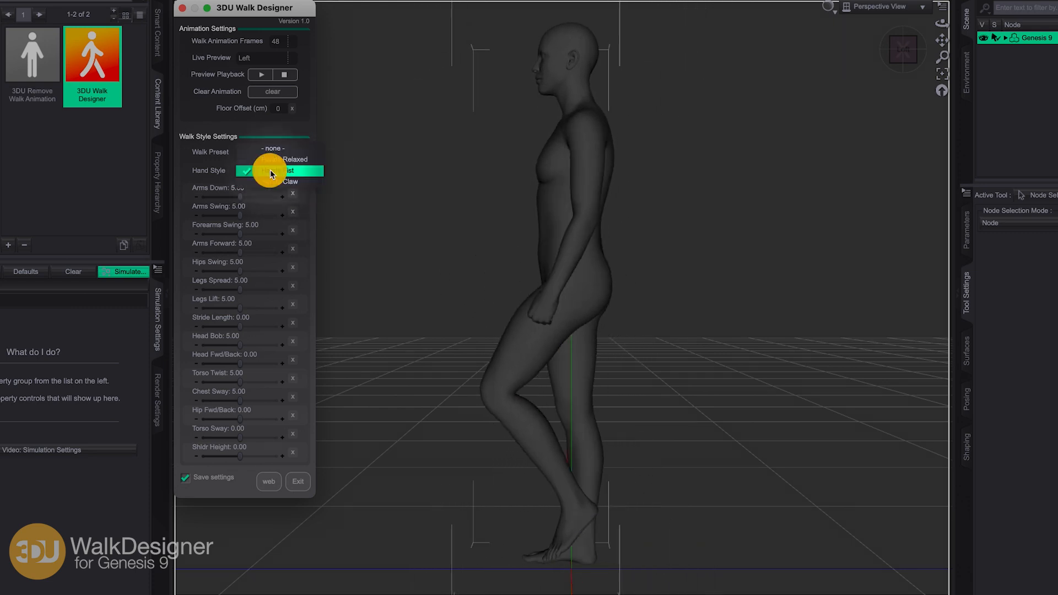
{"action": "left_click", "coordinate": [271, 179]}
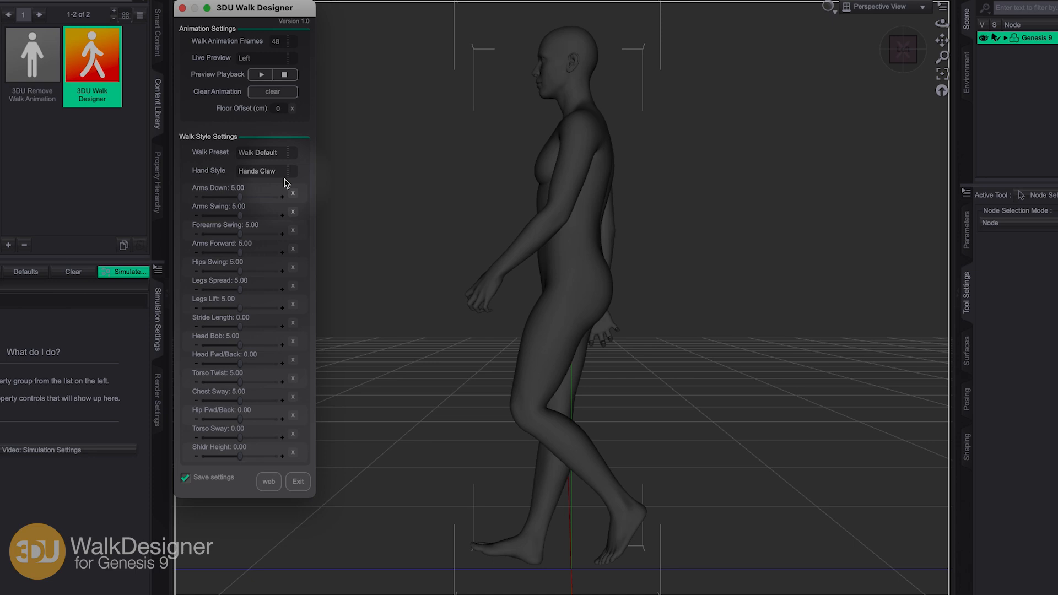
Step: Apply the Walk Confident preset over the current hand style, followed by the Walk Angry preset
{"action": "left_click", "coordinate": [270, 152]}
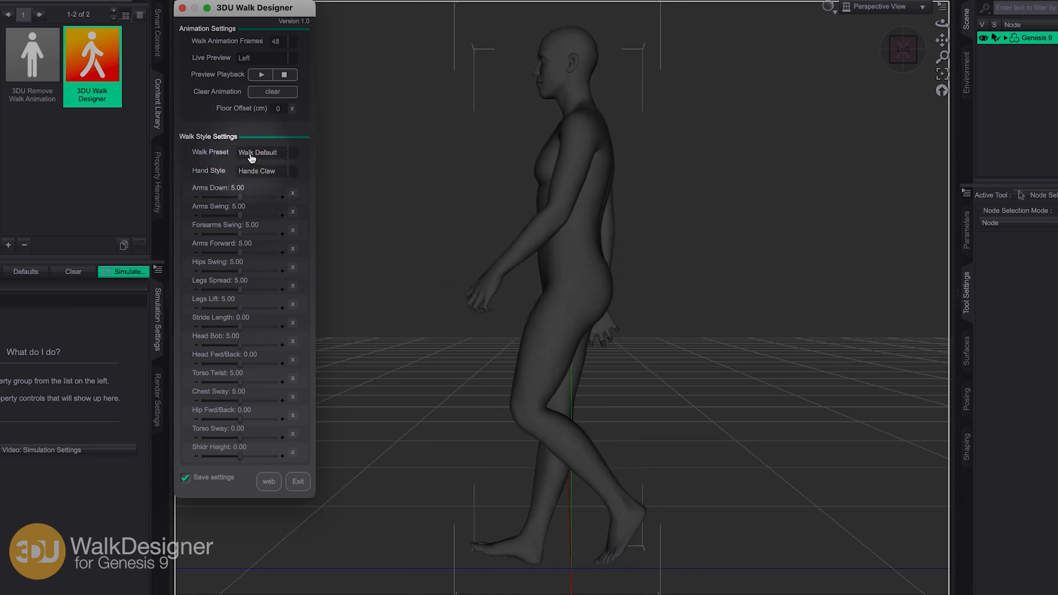
{"action": "left_click", "coordinate": [272, 163]}
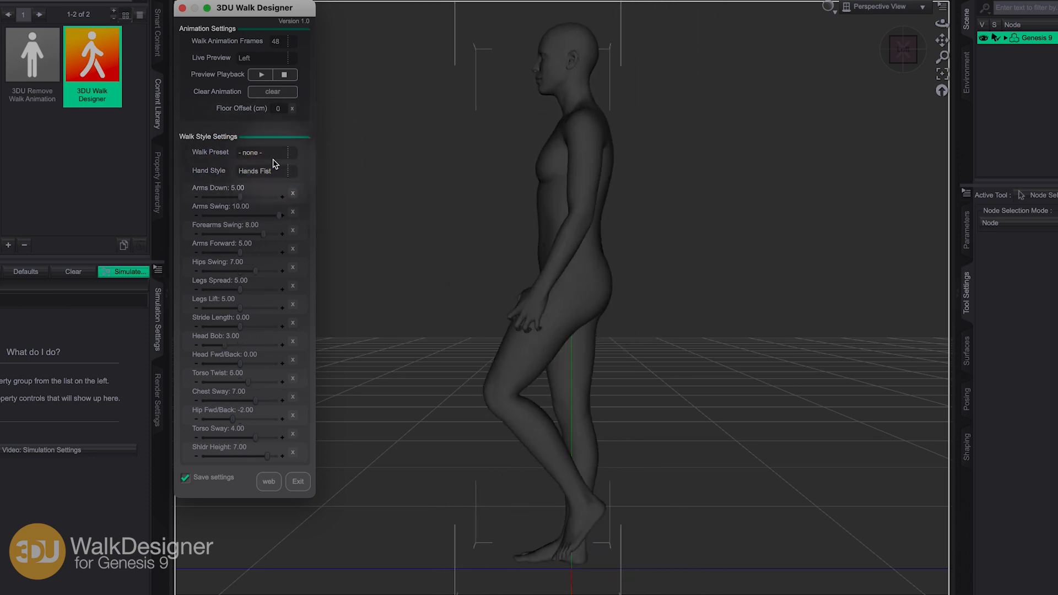
{"action": "left_click", "coordinate": [270, 154]}
{"action": "left_click", "coordinate": [272, 164]}
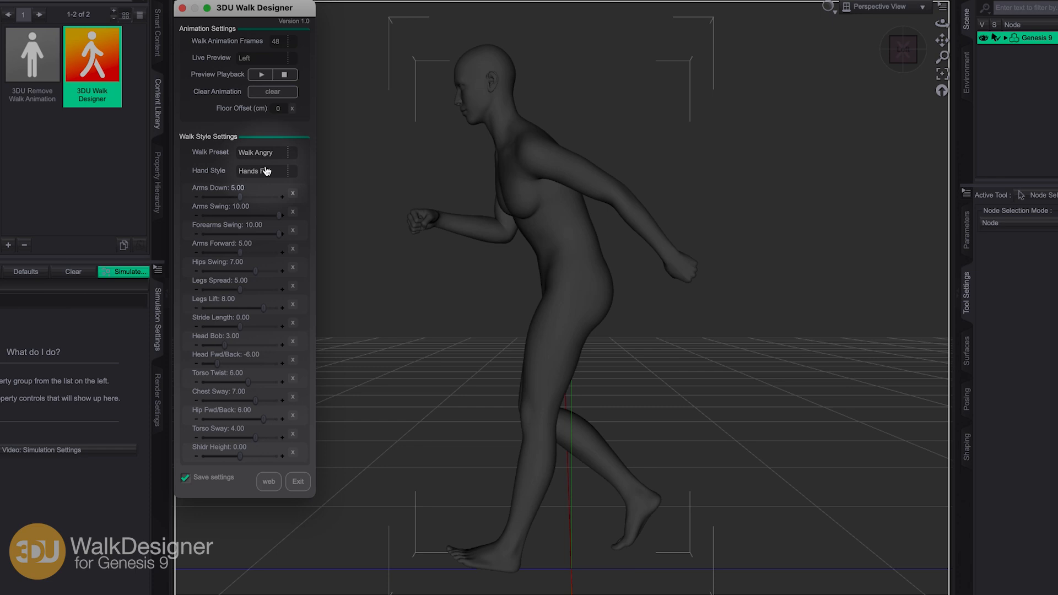
Step: Reapply the Walk Default preset and switch the live preview to Front
{"action": "left_click", "coordinate": [267, 155]}
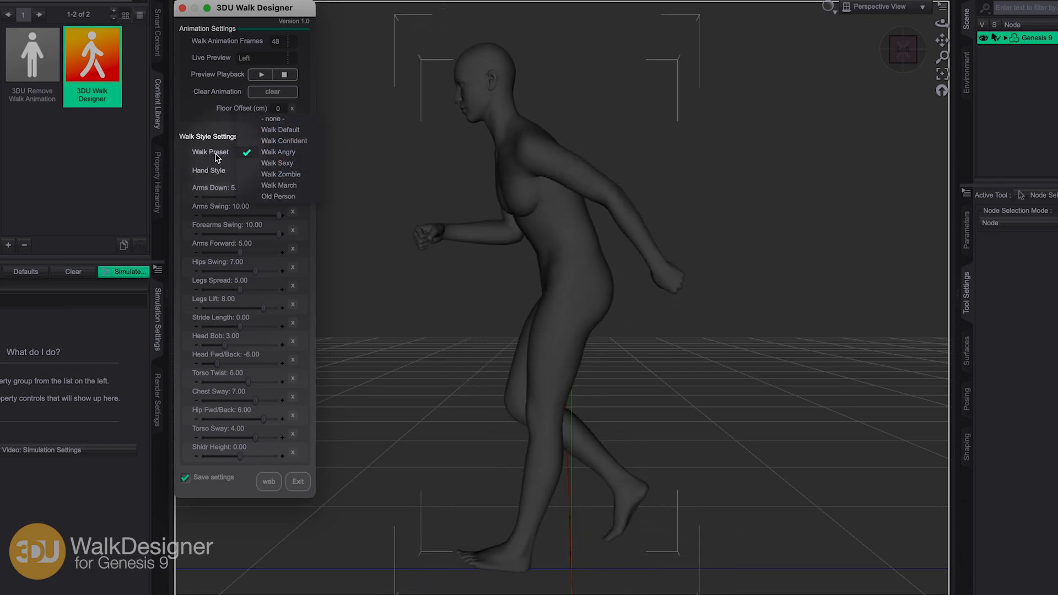
{"action": "left_click", "coordinate": [275, 131]}
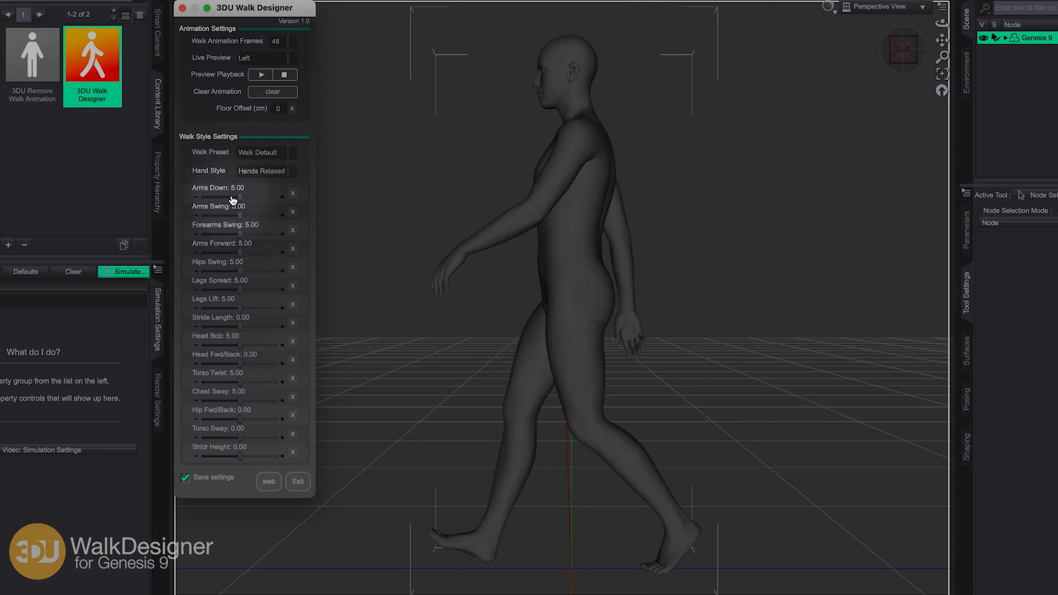
{"action": "left_click", "coordinate": [262, 58]}
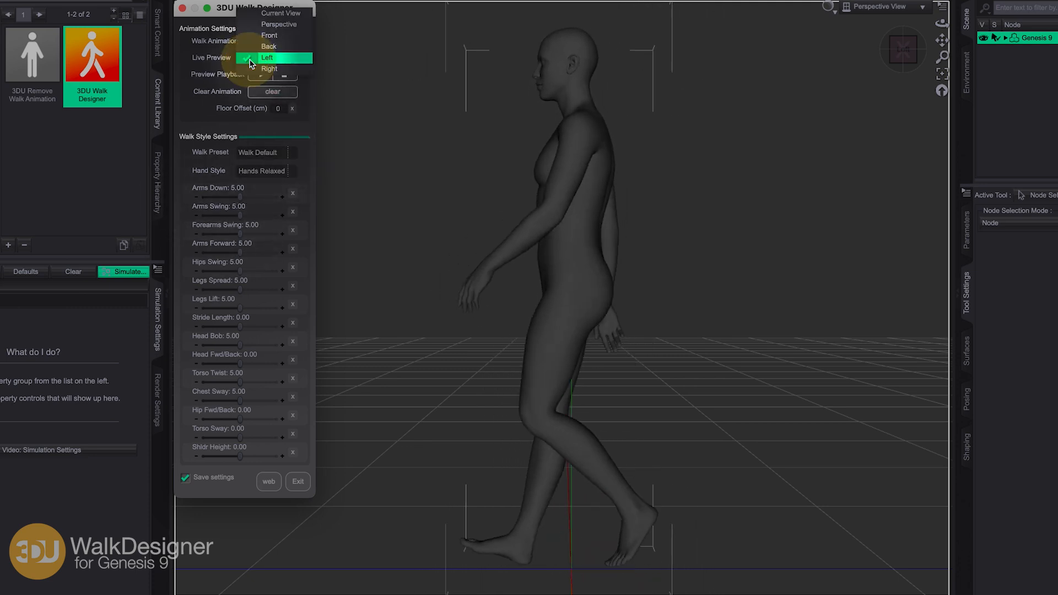
{"action": "left_click", "coordinate": [269, 35]}
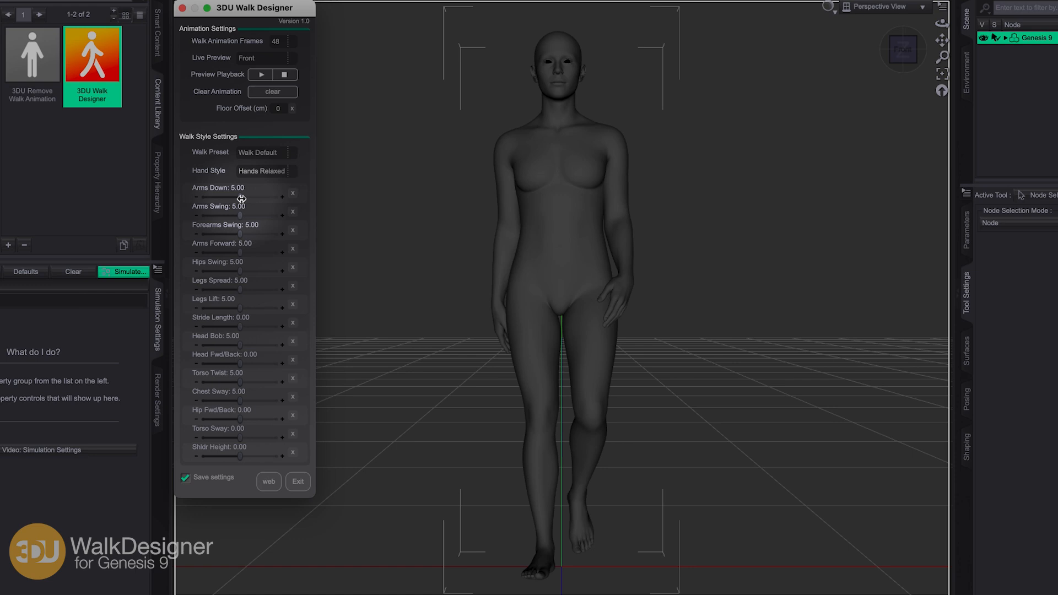
Step: Try an Arms Down value of about 1.52 in the walk style and reset it to 5.00
{"action": "left_click_drag", "start_coordinate": [241, 197], "coordinate": [213, 198]}
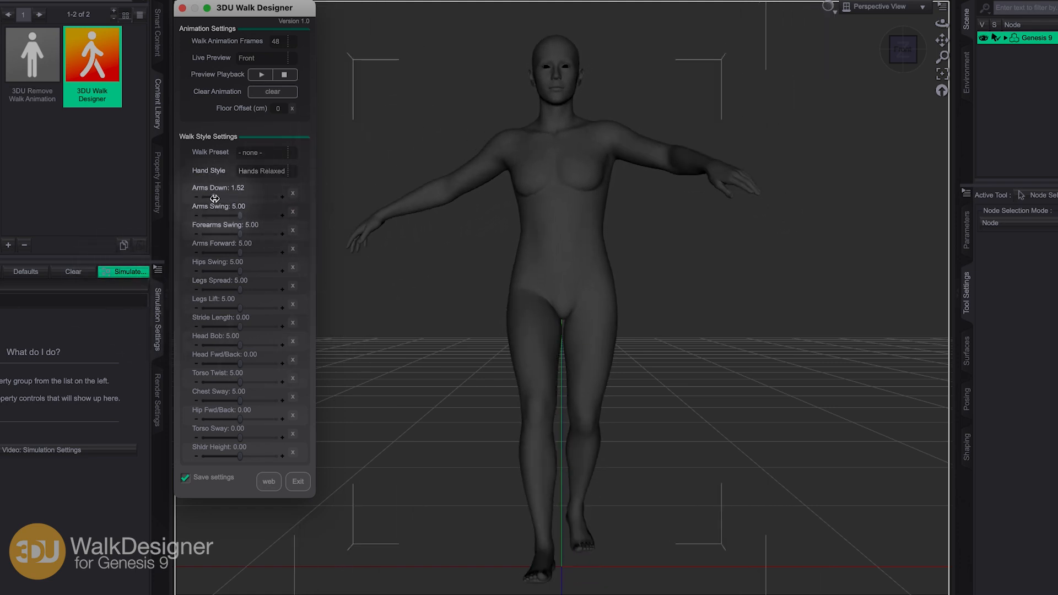
{"action": "left_click_drag", "start_coordinate": [214, 198], "coordinate": [243, 200]}
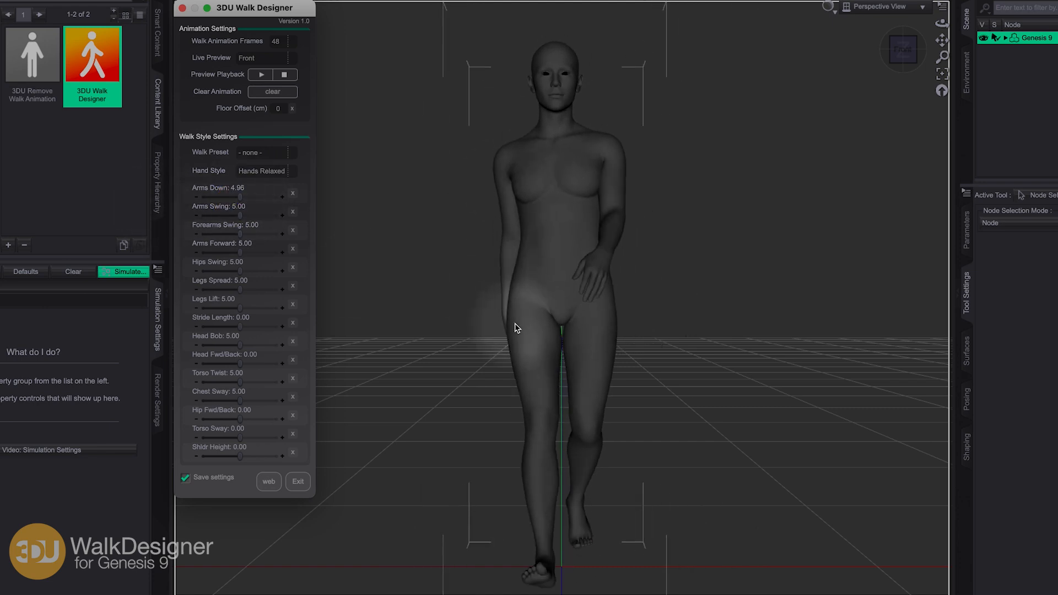
{"action": "left_click", "coordinate": [292, 193]}
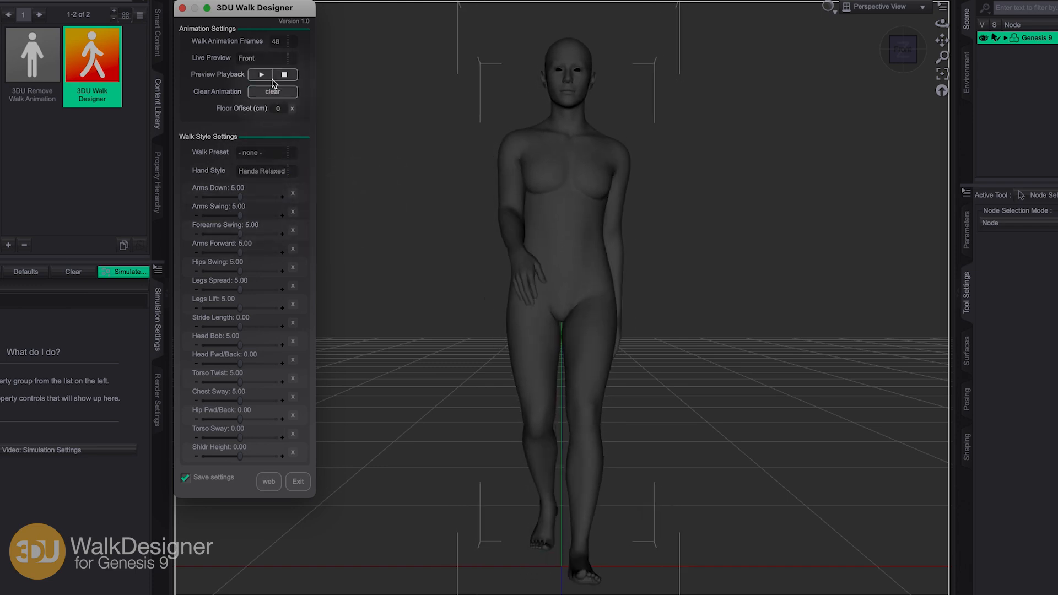
Step: With the live preview set to Left, try Arms Swing at 0.00 and raise it to 10.00
{"action": "left_click", "coordinate": [262, 58]}
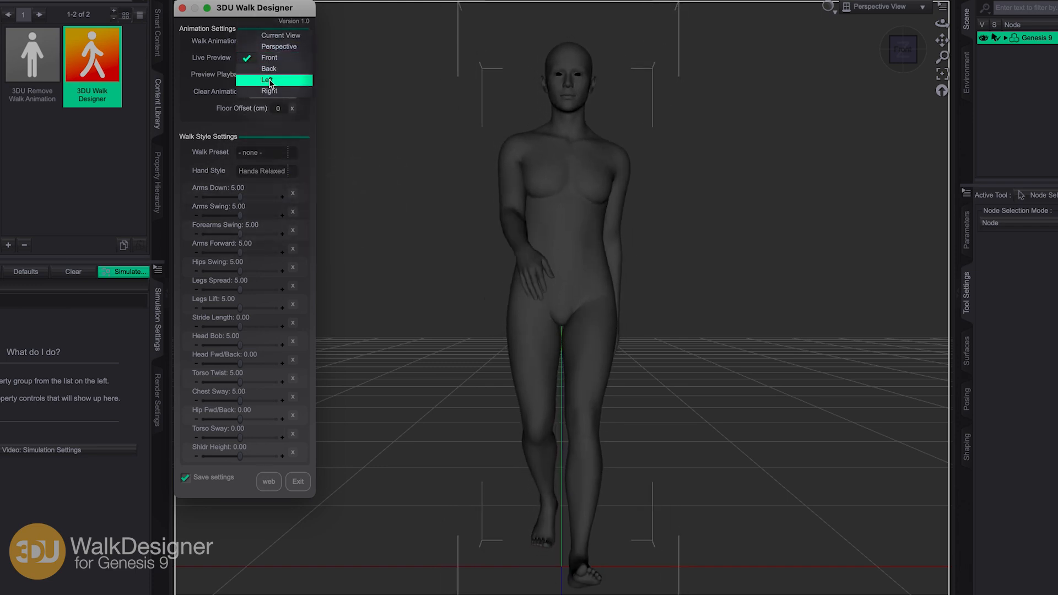
{"action": "left_click", "coordinate": [266, 80]}
{"action": "left_click_drag", "start_coordinate": [240, 216], "coordinate": [161, 212]}
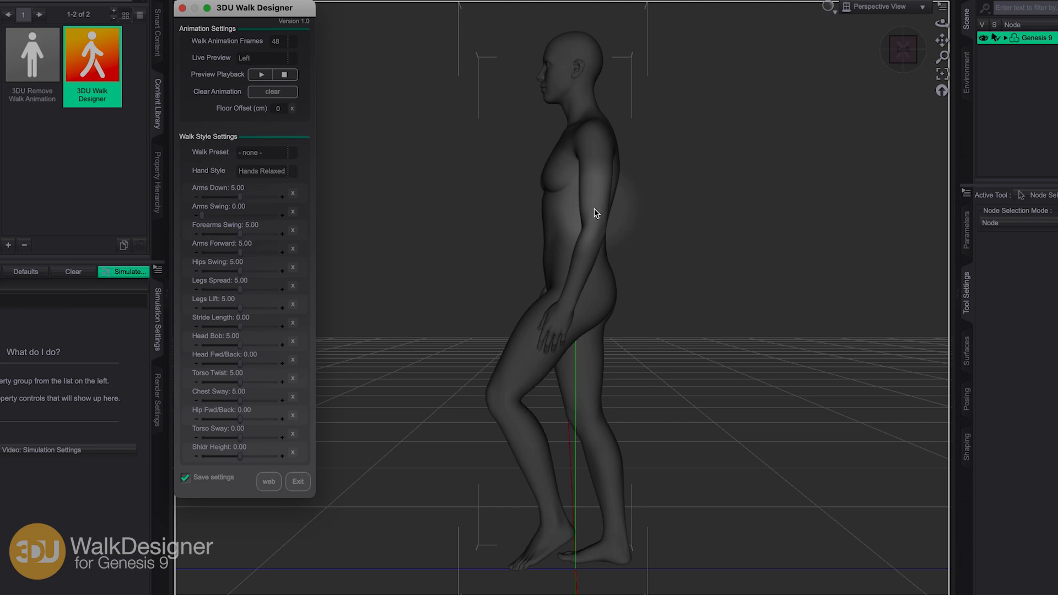
{"action": "left_click_drag", "start_coordinate": [203, 216], "coordinate": [326, 215]}
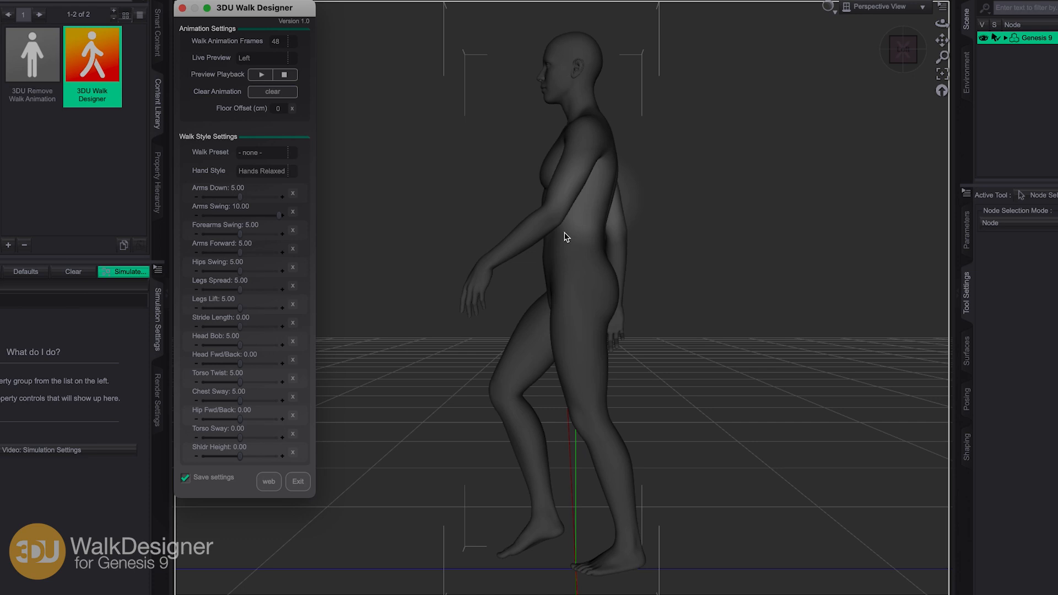
Step: Reset Arms Swing to 5.00 and try both Arms Swing and Forearms Swing at 0.00
{"action": "left_click", "coordinate": [292, 213]}
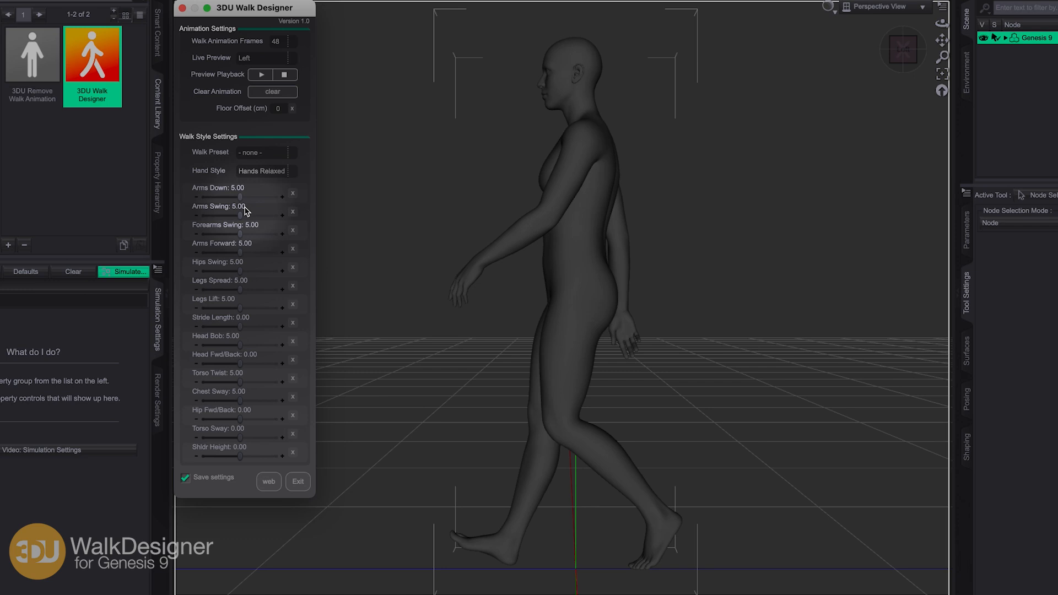
{"action": "left_click_drag", "start_coordinate": [240, 215], "coordinate": [169, 214]}
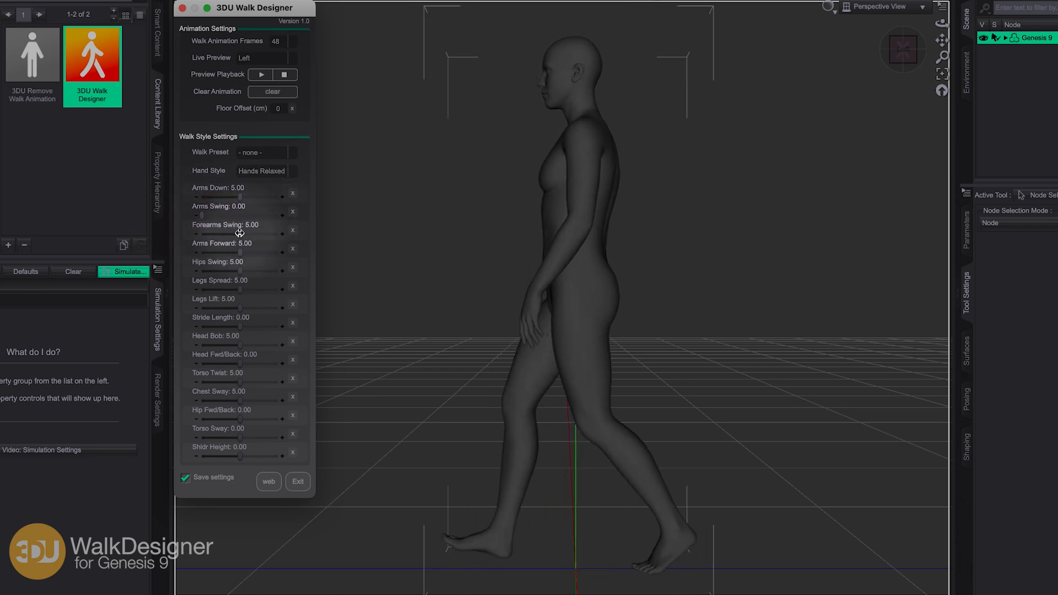
{"action": "left_click_drag", "start_coordinate": [239, 234], "coordinate": [91, 241]}
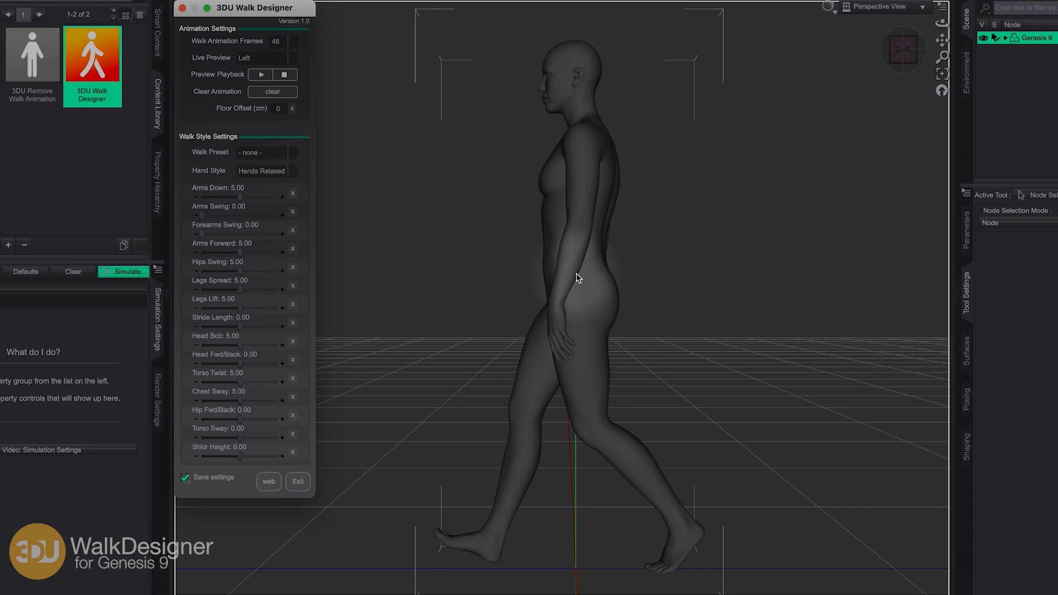
Step: Try Forearms Swing and Arms Swing at 10.00 and reset both to 5.00
{"action": "left_click_drag", "start_coordinate": [199, 237], "coordinate": [330, 276]}
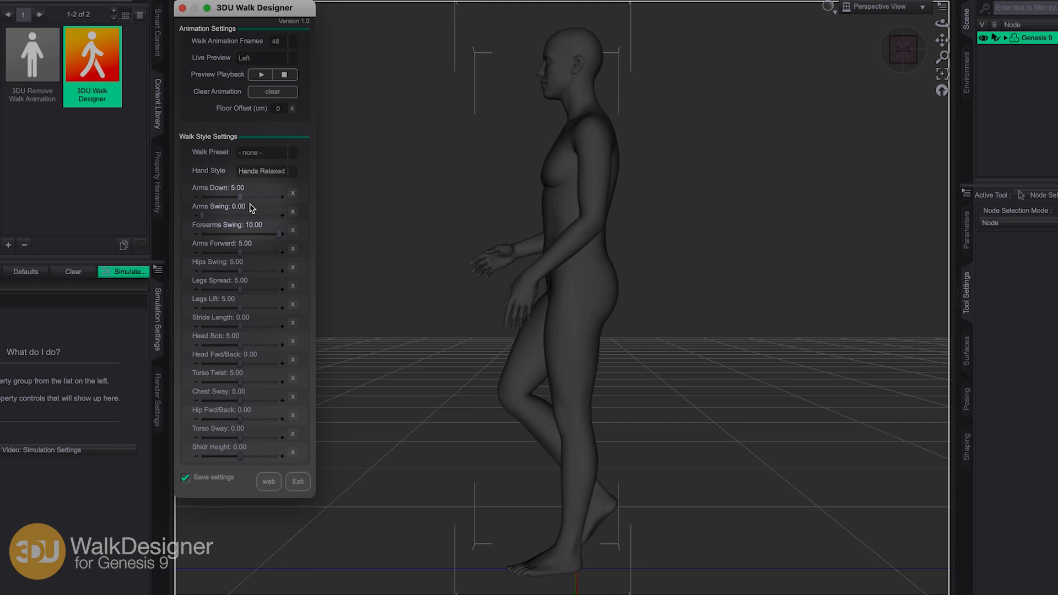
{"action": "left_click_drag", "start_coordinate": [200, 215], "coordinate": [421, 213]}
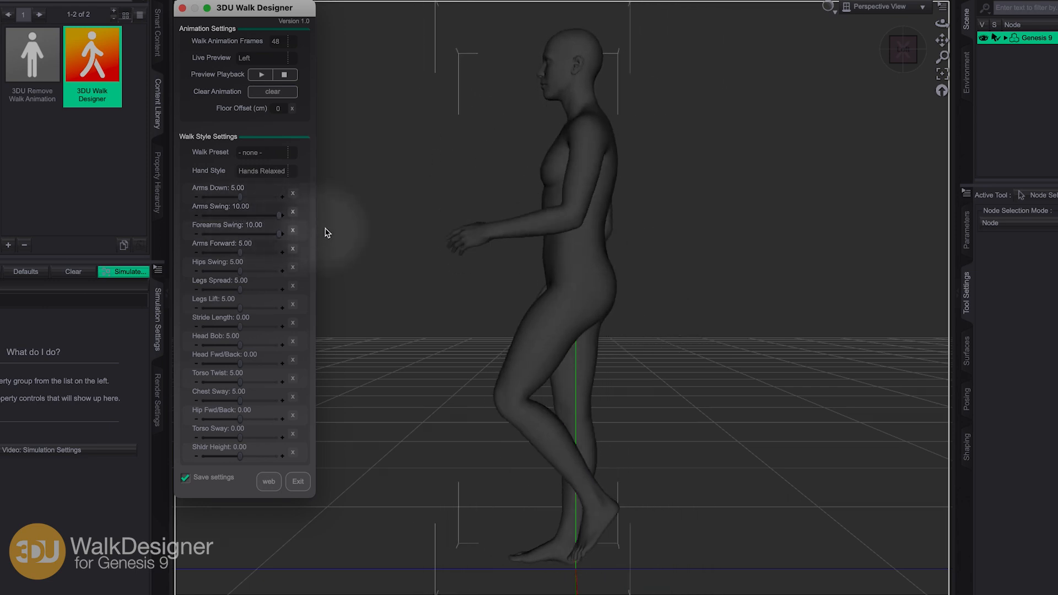
{"action": "left_click", "coordinate": [293, 211]}
{"action": "left_click", "coordinate": [292, 230]}
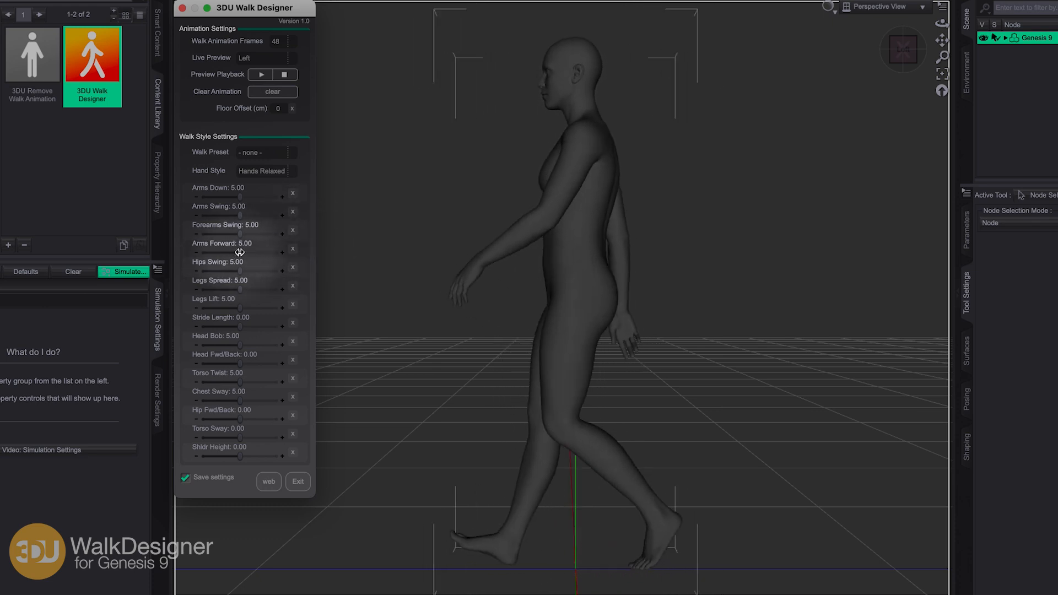
Step: Try Arms Forward at 7.04 with Arms Swing at 0.80 and Forearms Swing at 0.48, and reset all three to 5.00
{"action": "left_click_drag", "start_coordinate": [239, 252], "coordinate": [150, 247]}
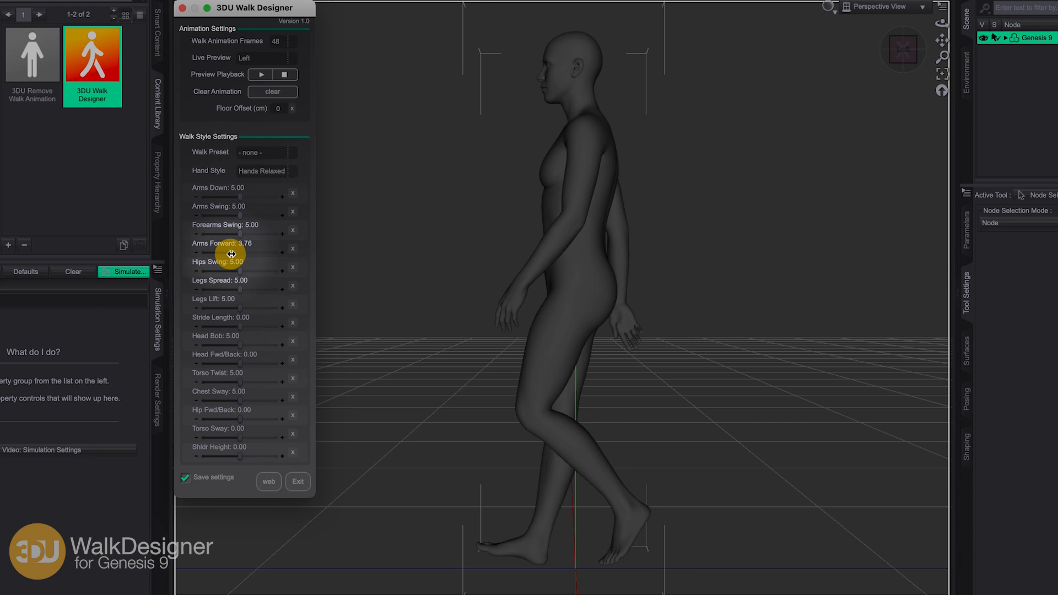
{"action": "left_click_drag", "start_coordinate": [231, 254], "coordinate": [257, 255]}
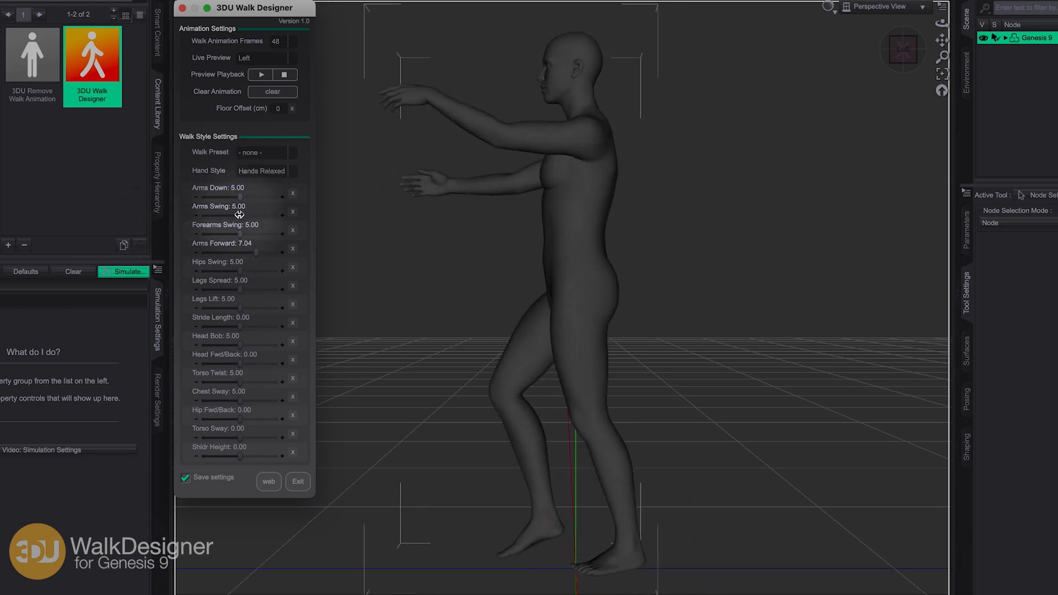
{"action": "left_click_drag", "start_coordinate": [239, 214], "coordinate": [205, 233]}
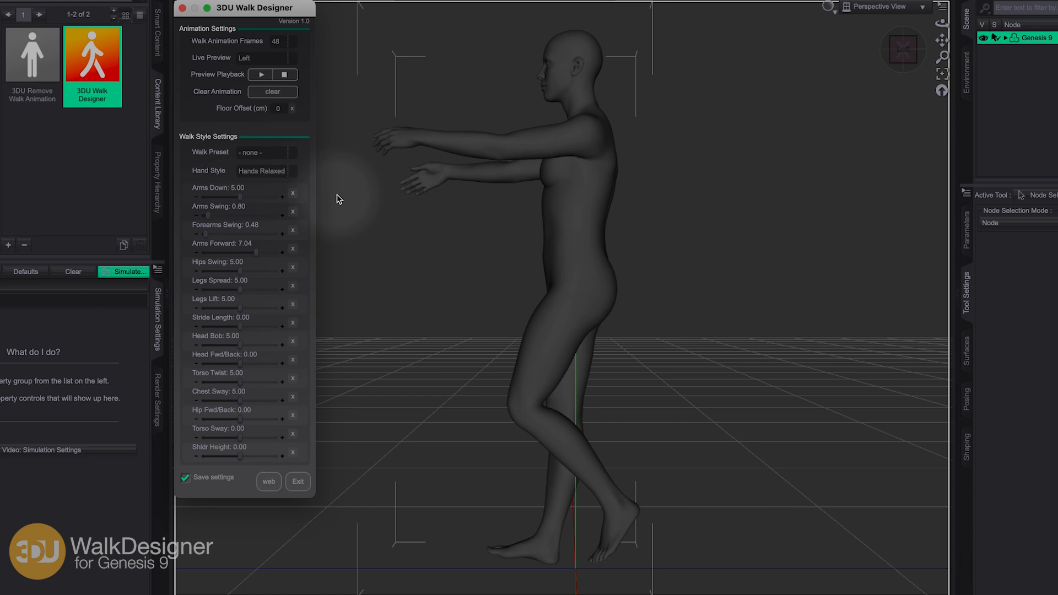
{"action": "left_click", "coordinate": [293, 212]}
{"action": "left_click", "coordinate": [292, 230]}
{"action": "left_click", "coordinate": [293, 248]}
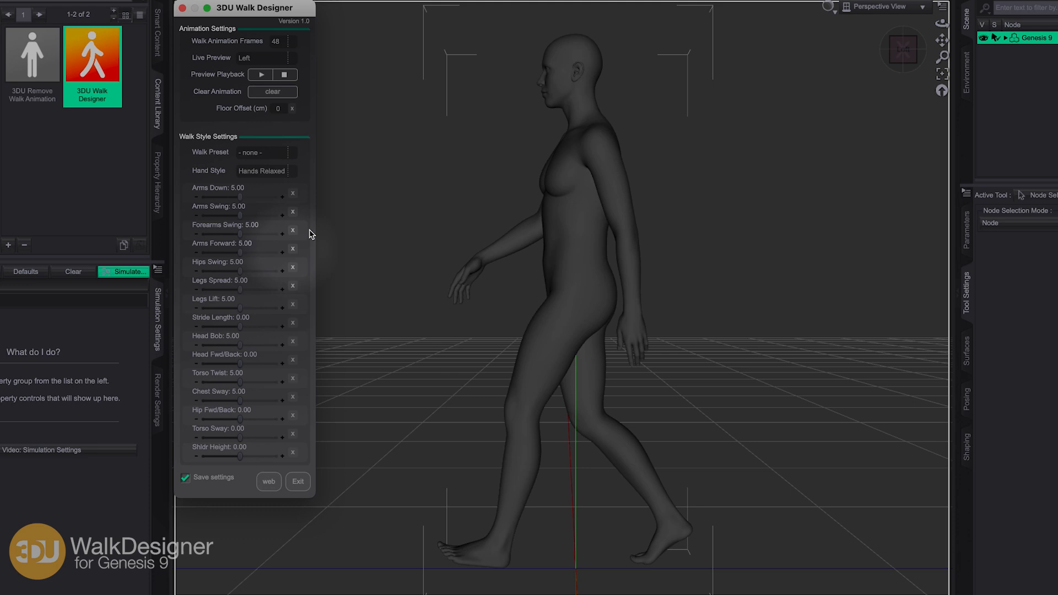
Step: Switch the live preview to Front and try a higher Hips Swing value
{"action": "left_click", "coordinate": [259, 57]}
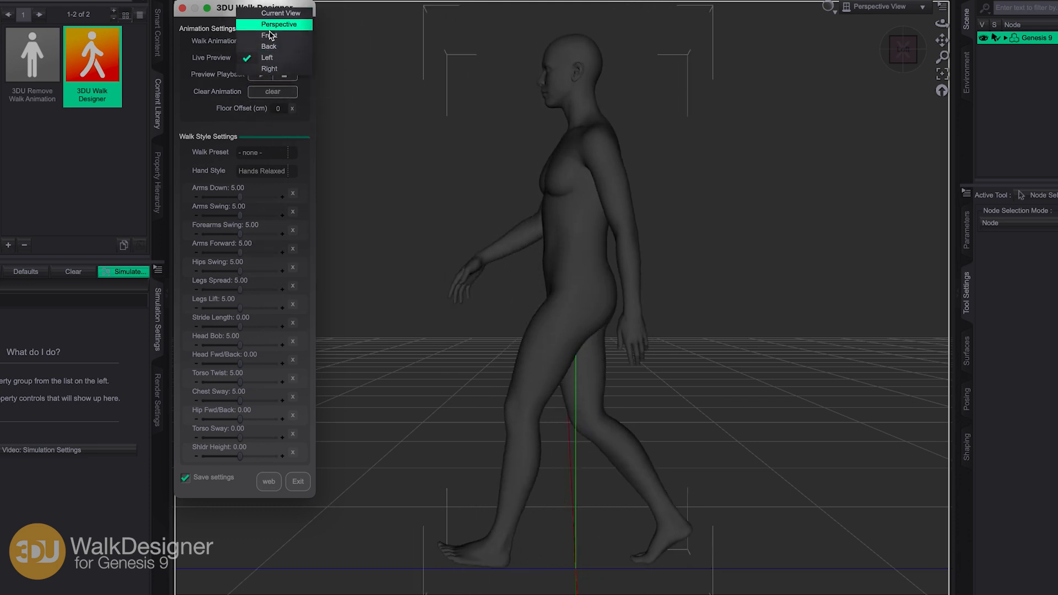
{"action": "left_click", "coordinate": [270, 36]}
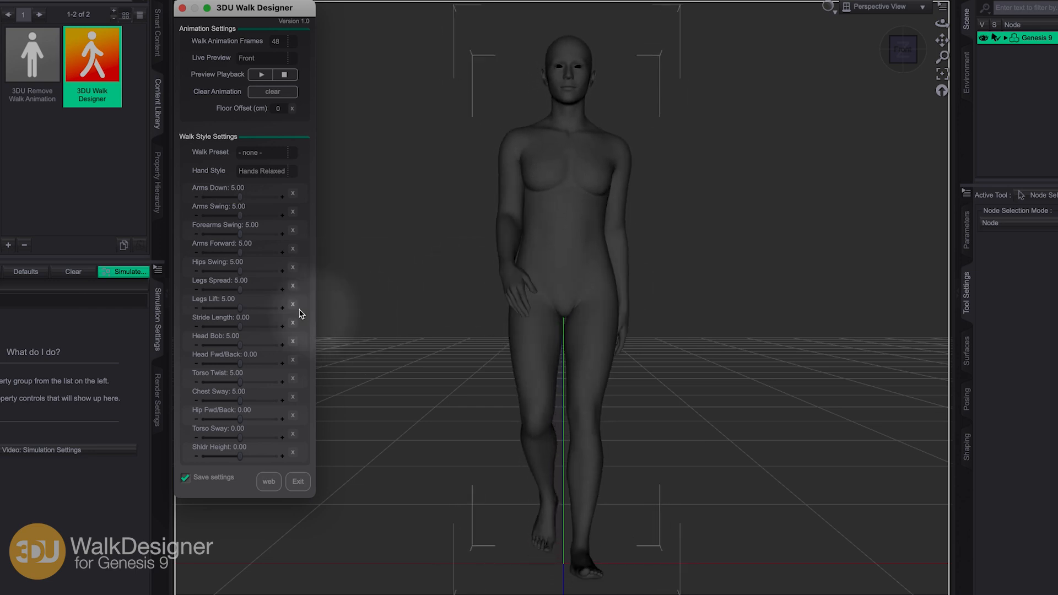
{"action": "left_click_drag", "start_coordinate": [239, 272], "coordinate": [314, 275]}
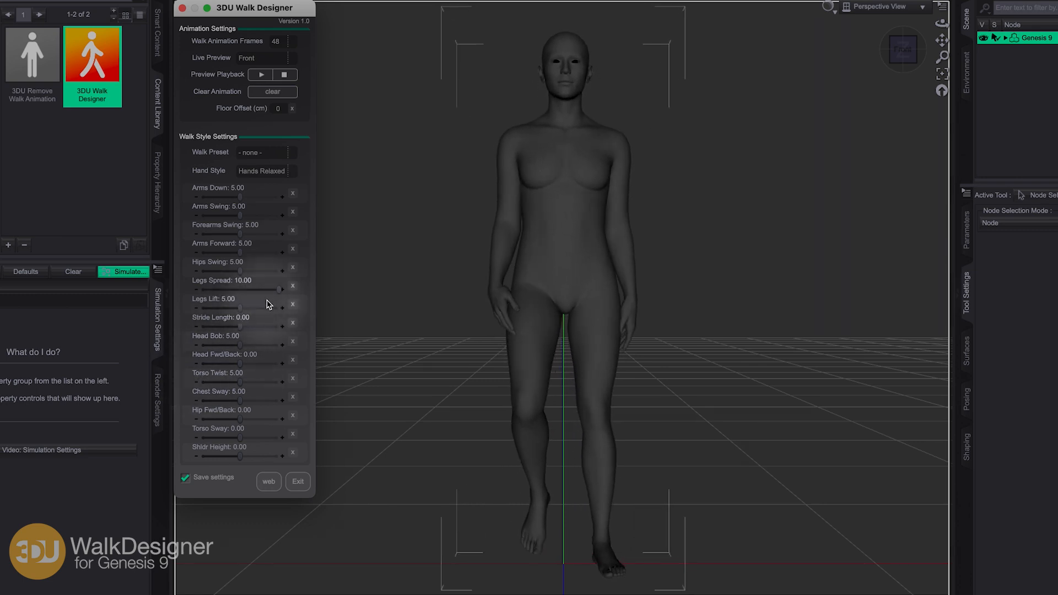
Step: Lower Legs Spread through about 2.88 to 0.00 and reset it to 5.00
{"action": "left_click_drag", "start_coordinate": [275, 289], "coordinate": [238, 287]}
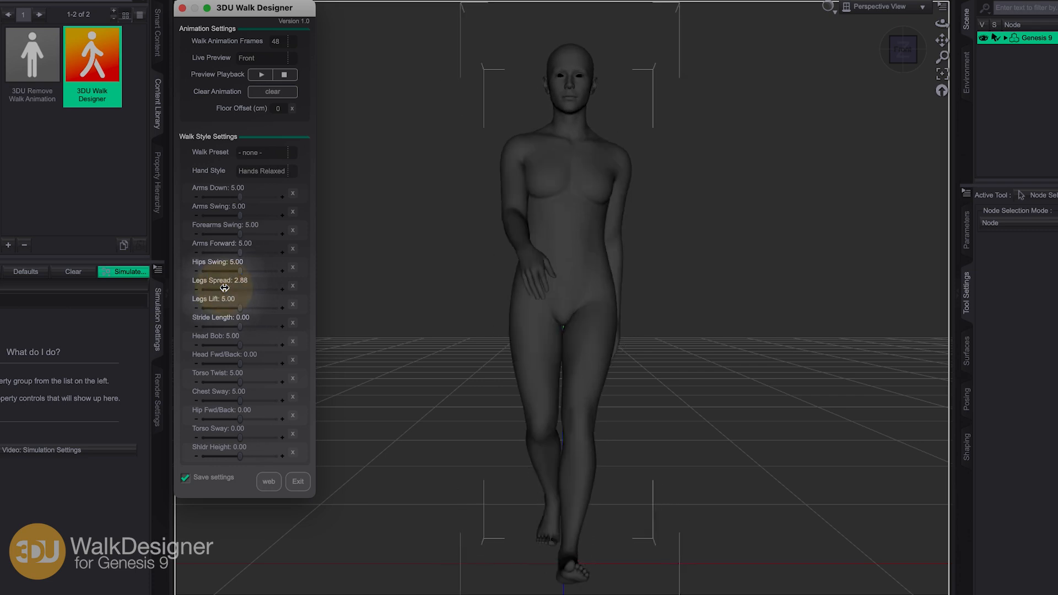
{"action": "left_click_drag", "start_coordinate": [225, 288], "coordinate": [199, 289]}
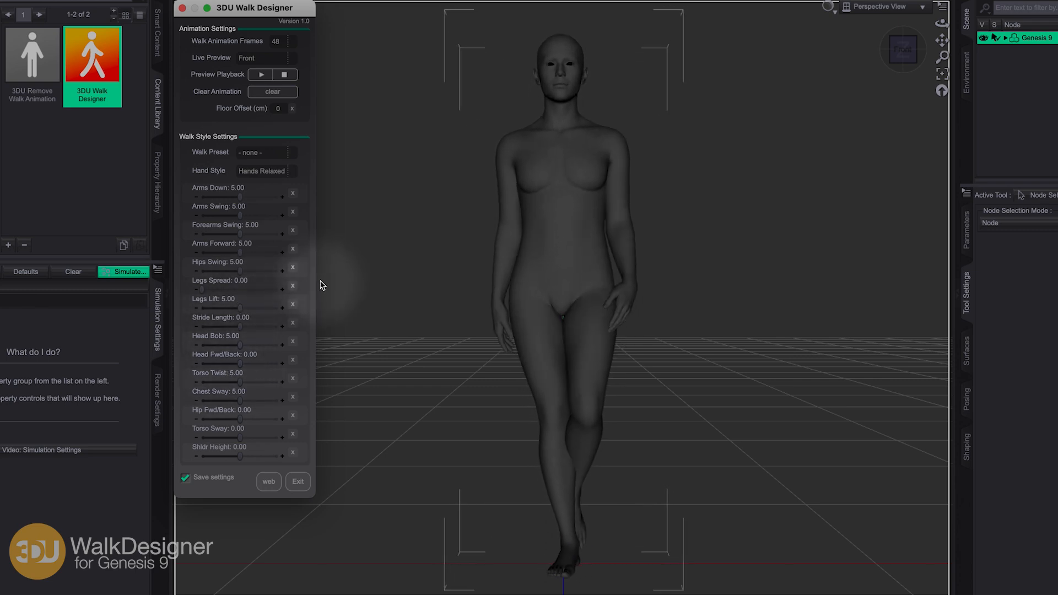
{"action": "left_click", "coordinate": [294, 287]}
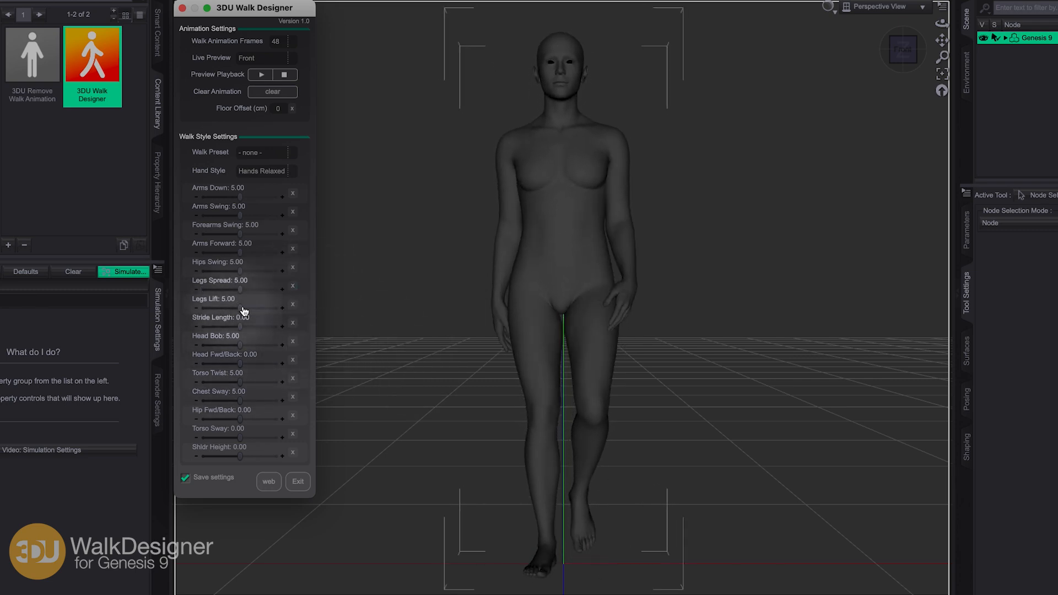
Step: Set the live preview to Left and try Legs Lift at about 2.00 and at a higher value
{"action": "left_click", "coordinate": [259, 57]}
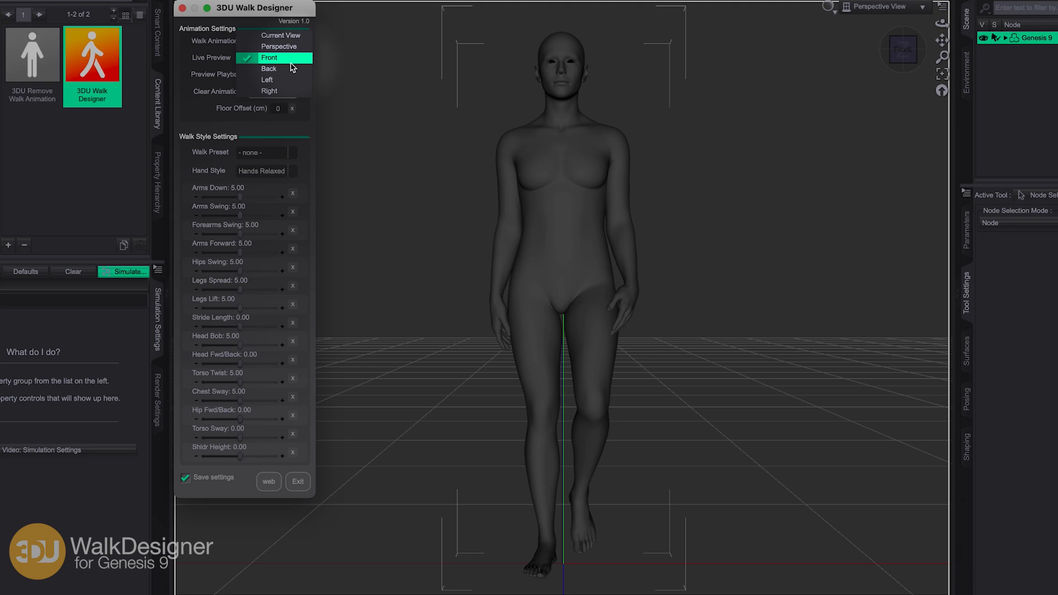
{"action": "left_click", "coordinate": [271, 80]}
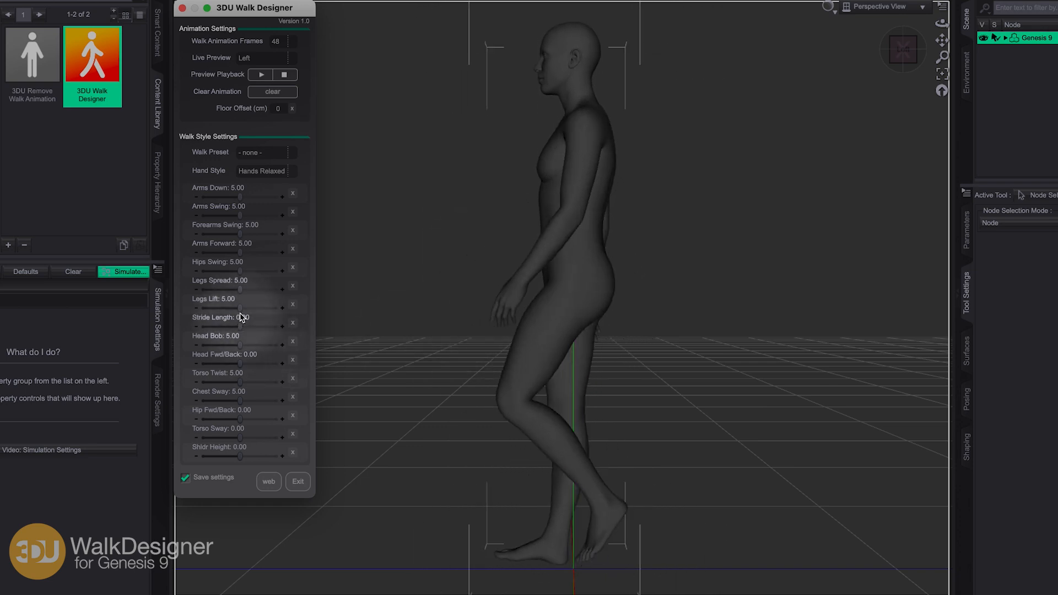
{"action": "left_click_drag", "start_coordinate": [240, 307], "coordinate": [201, 308]}
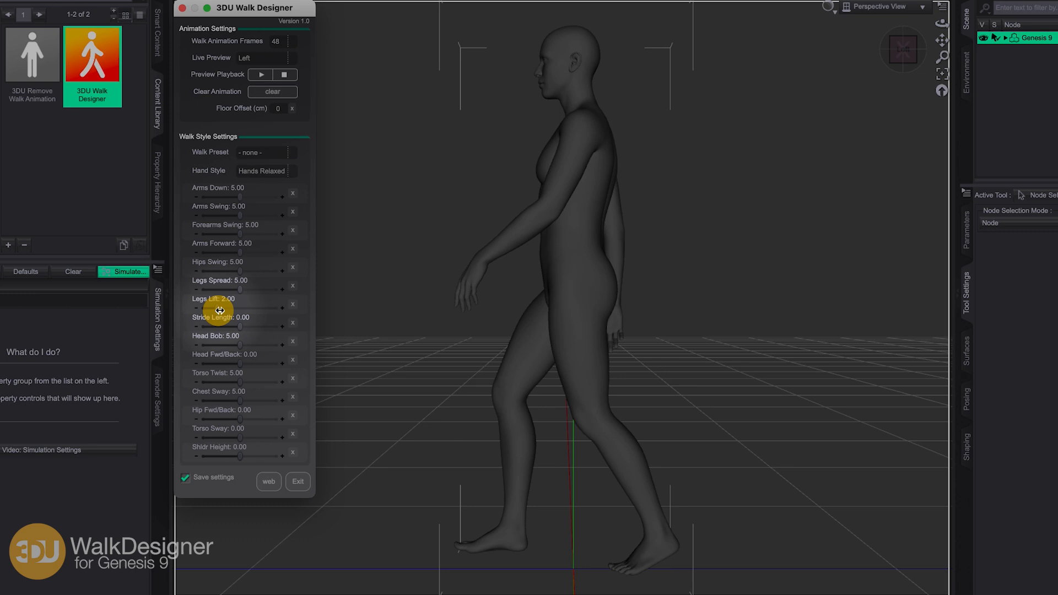
{"action": "left_click_drag", "start_coordinate": [219, 310], "coordinate": [317, 309]}
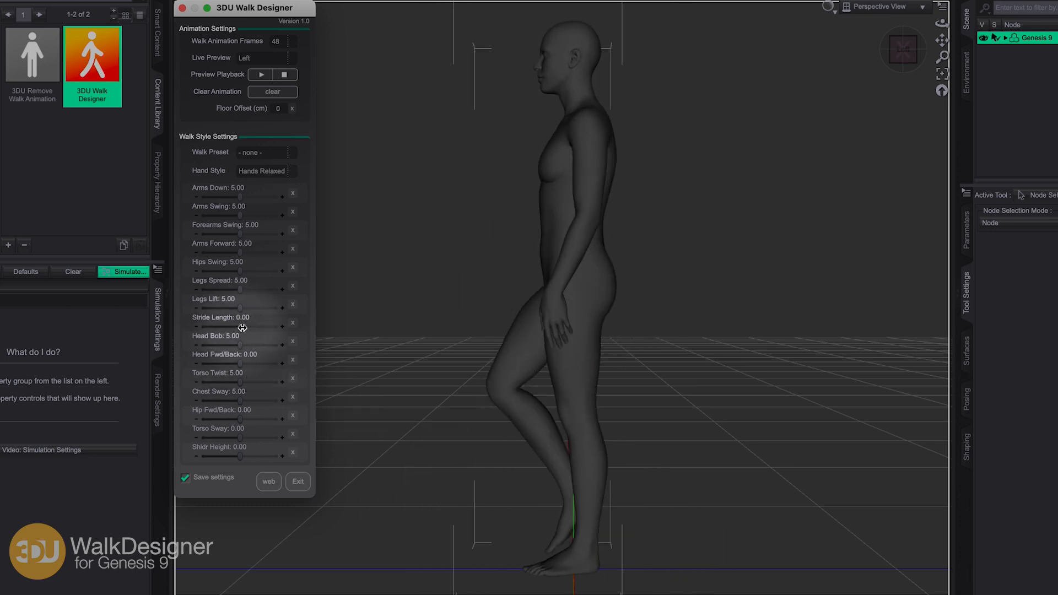
Step: Try Stride Length at -15.00, 15.00 and about -10.20, and return it to 0.00
{"action": "left_click_drag", "start_coordinate": [240, 327], "coordinate": [133, 328]}
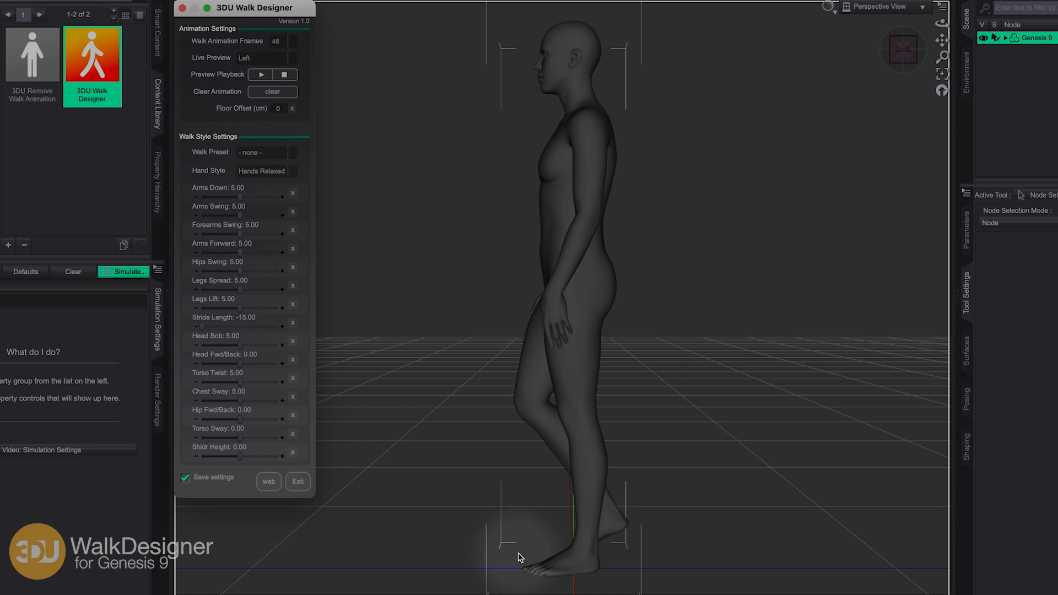
{"action": "left_click_drag", "start_coordinate": [202, 327], "coordinate": [293, 330]}
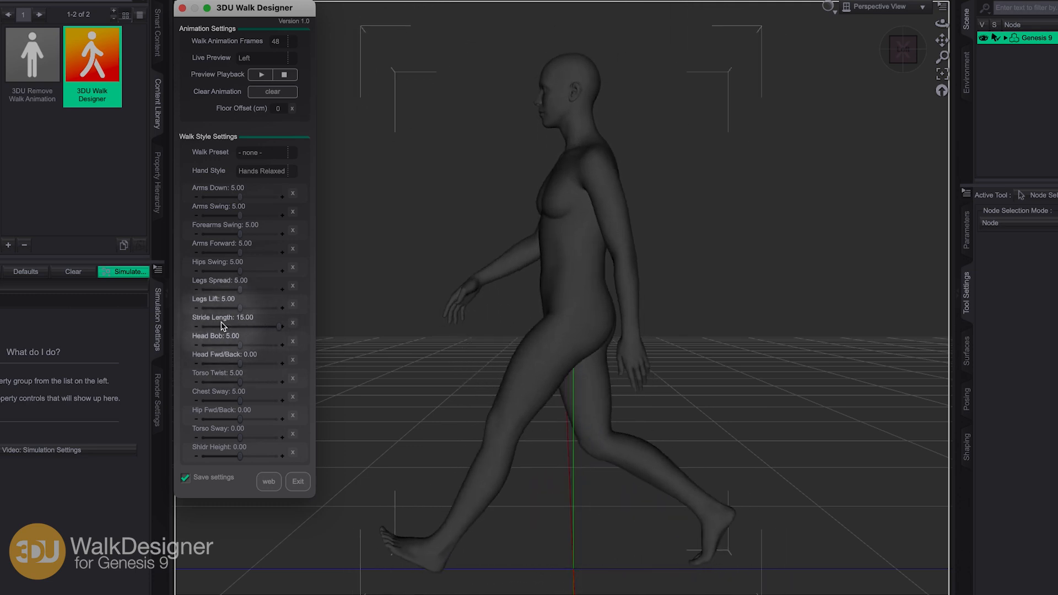
{"action": "left_click_drag", "start_coordinate": [277, 326], "coordinate": [204, 326]}
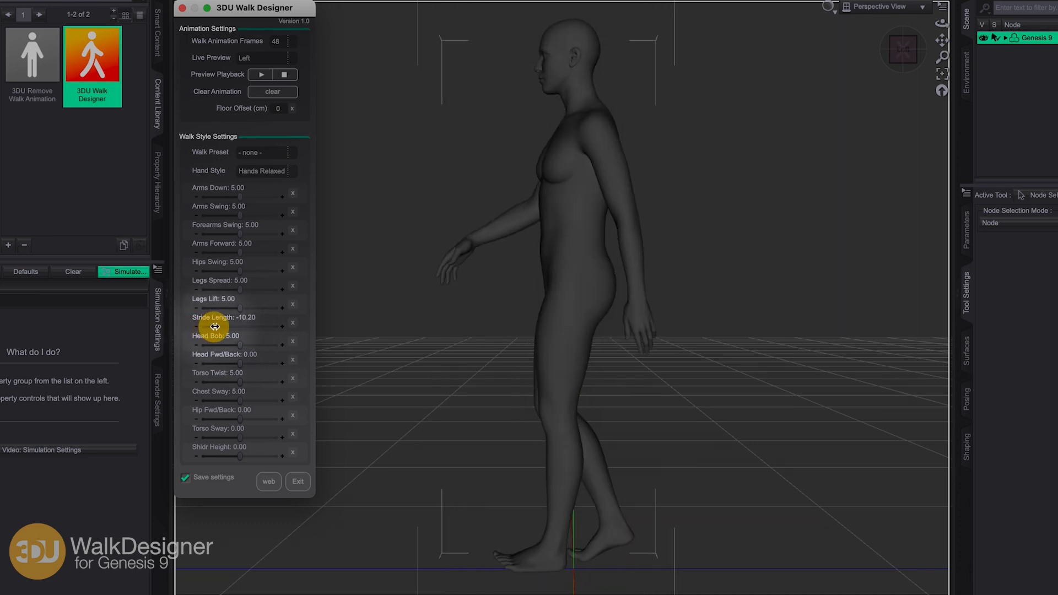
{"action": "left_click_drag", "start_coordinate": [215, 327], "coordinate": [297, 326]}
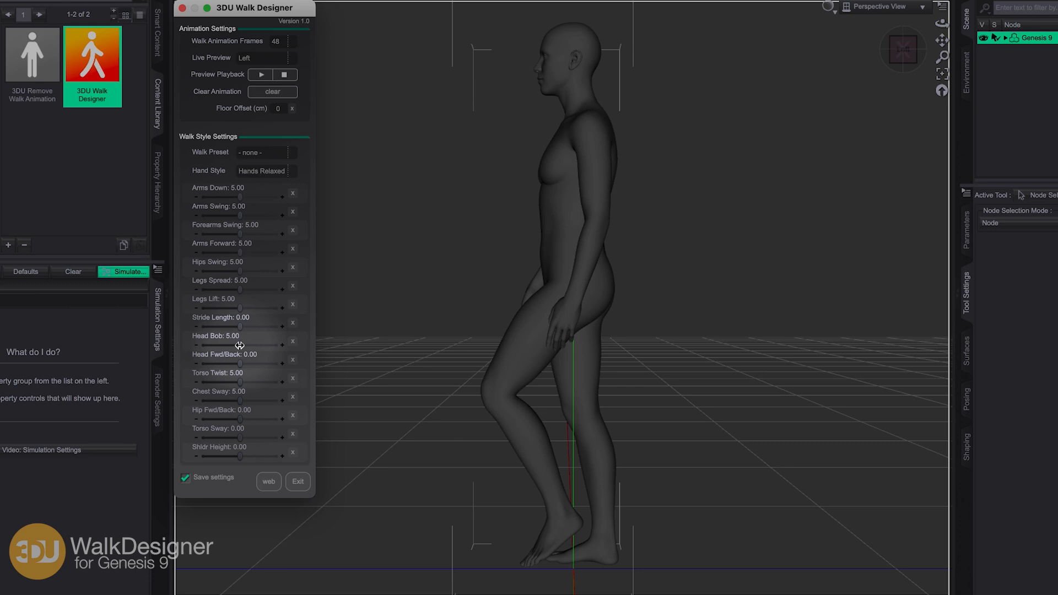
Step: Try Head Bob at 10.00 and at 0.00, resetting it to 5.00 after each
{"action": "left_click_drag", "start_coordinate": [240, 346], "coordinate": [331, 347]}
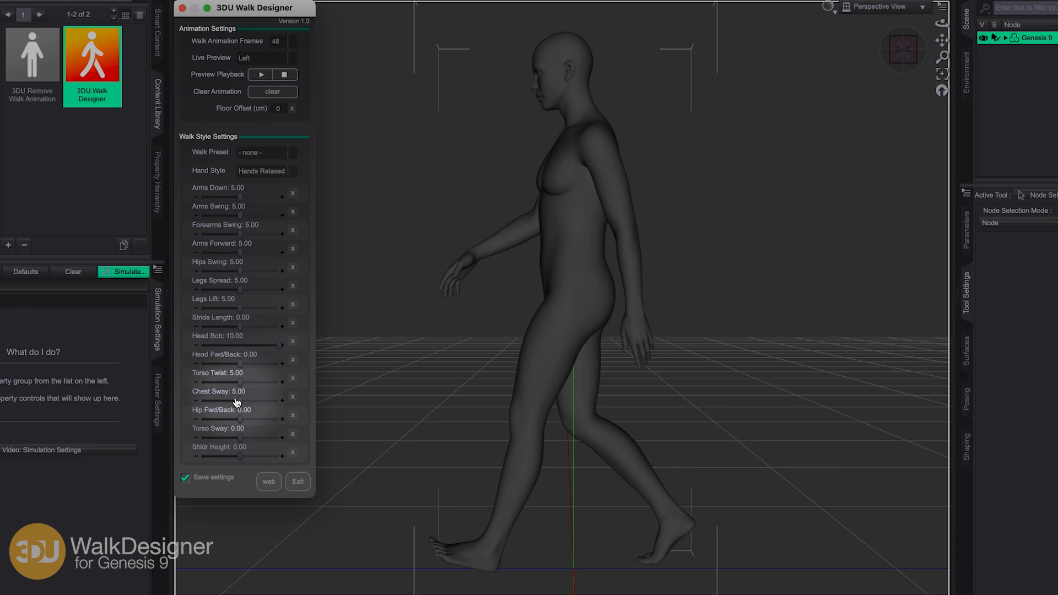
{"action": "left_click", "coordinate": [293, 342]}
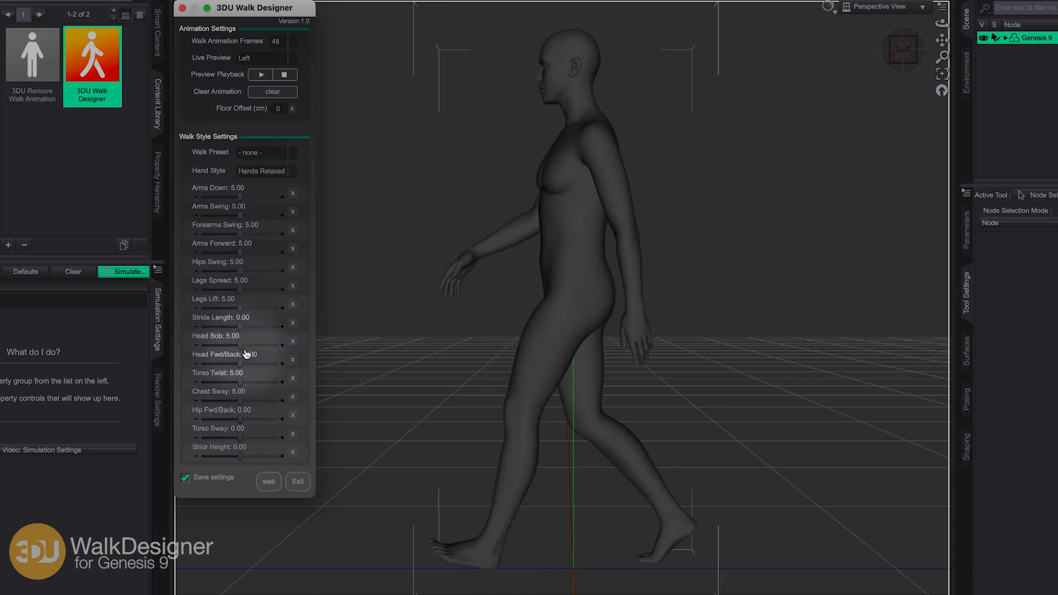
{"action": "left_click_drag", "start_coordinate": [241, 346], "coordinate": [141, 343]}
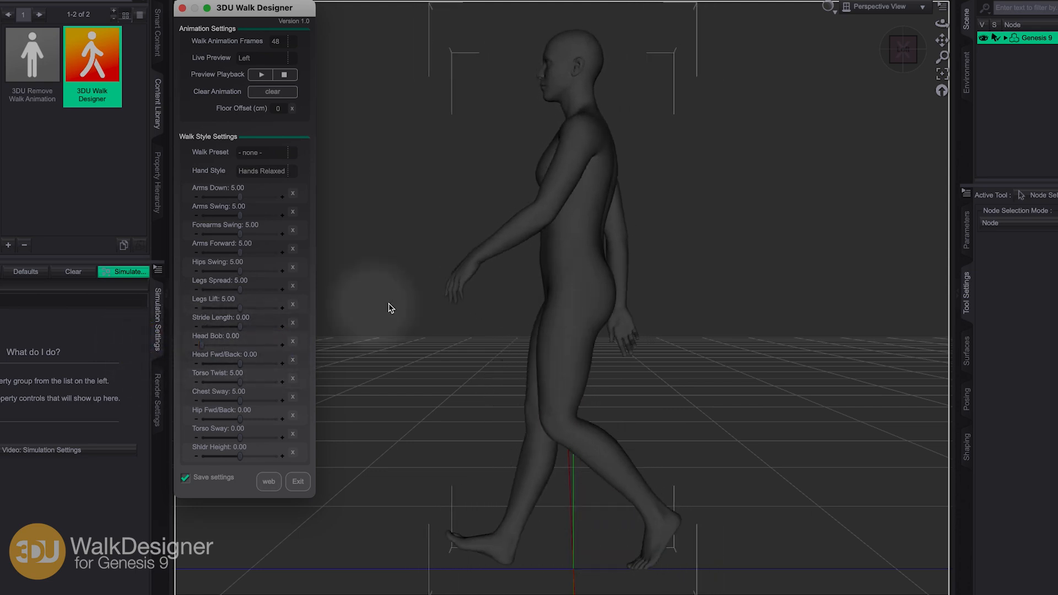
{"action": "left_click", "coordinate": [294, 342]}
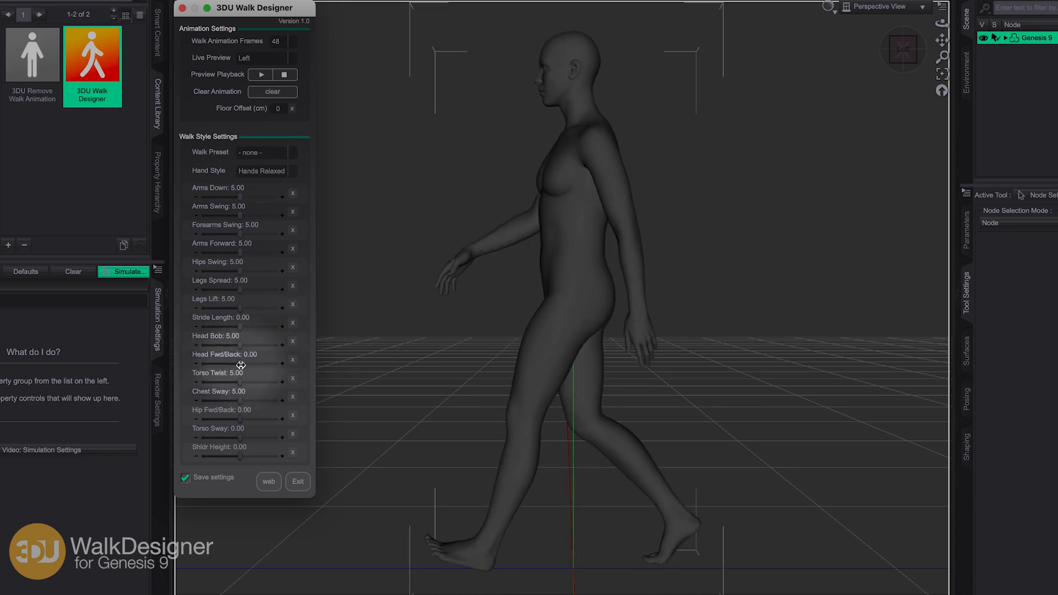
Step: Try Head Fwd/Back at about 7.28, 9.20 and -4.24, and reset it to 0.00
{"action": "left_click_drag", "start_coordinate": [239, 364], "coordinate": [242, 365]}
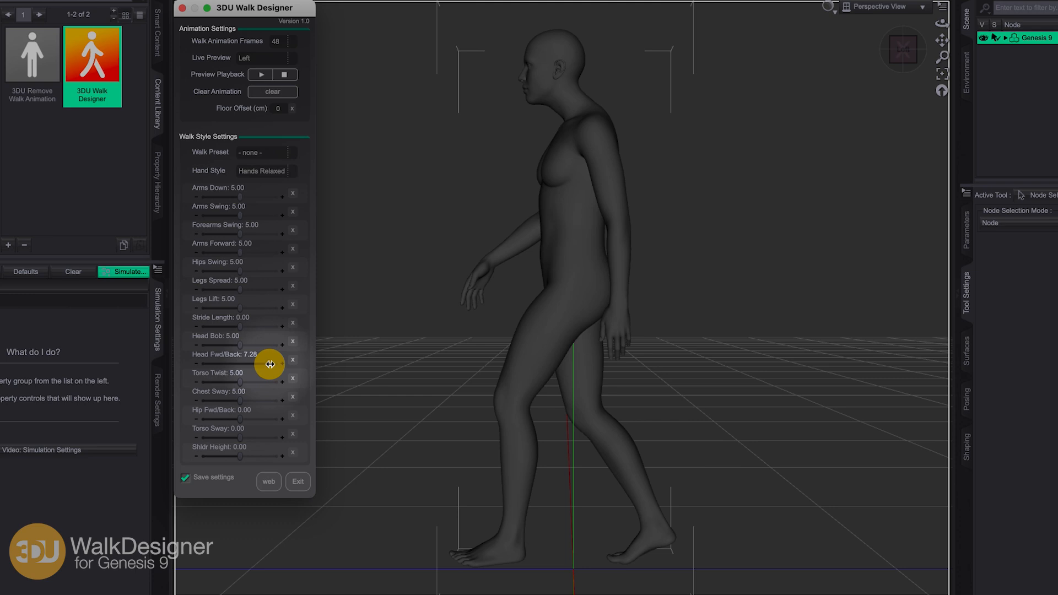
{"action": "mouse_move", "coordinate": [270, 363]}
{"action": "left_mouse_down"}
{"action": "mouse_move", "coordinate": [193, 363]}
{"action": "mouse_move", "coordinate": [275, 367]}
{"action": "left_mouse_up"}
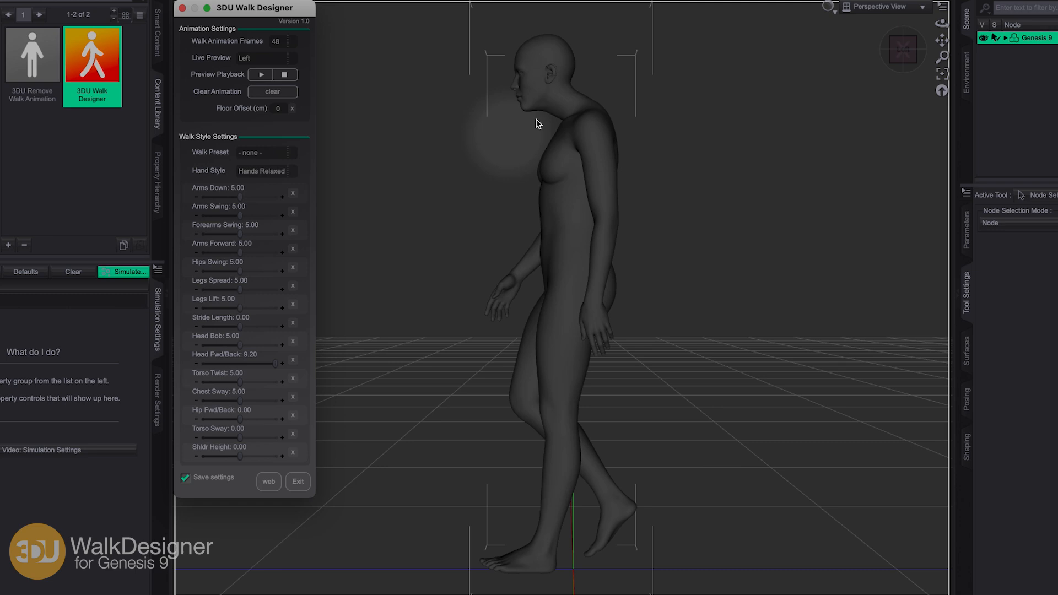
{"action": "left_click_drag", "start_coordinate": [274, 363], "coordinate": [223, 362]}
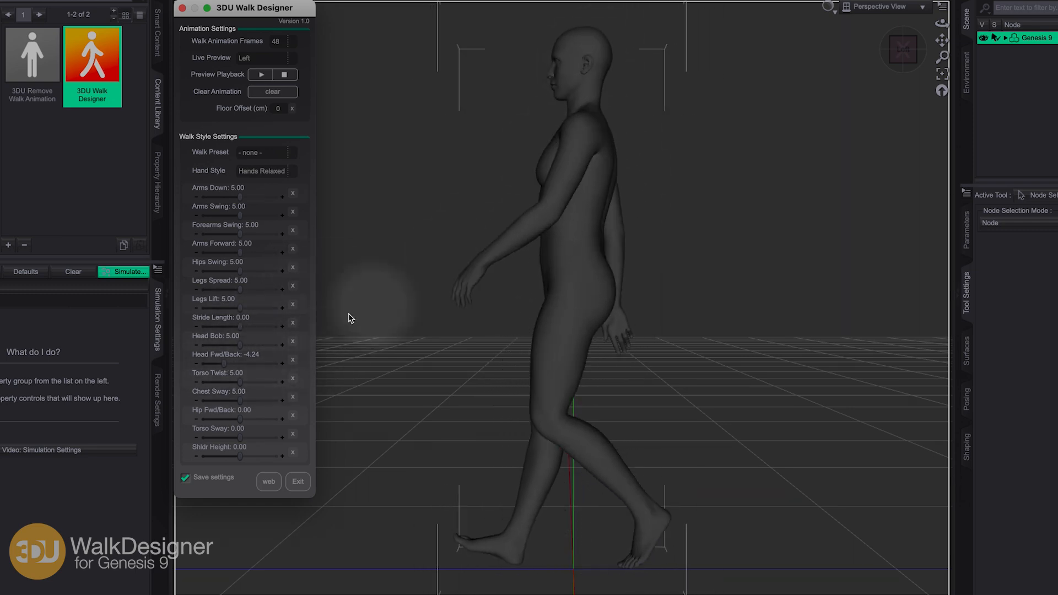
{"action": "left_click", "coordinate": [294, 361]}
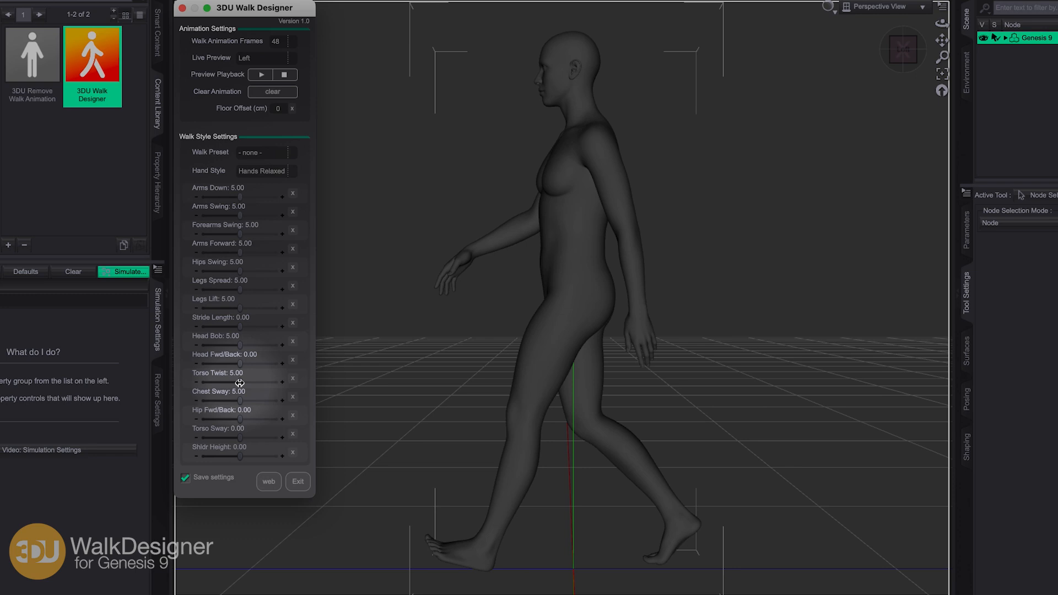
Step: Try Torso Twist at 0.00 and 10.00 and reset it to 5.00
{"action": "left_click_drag", "start_coordinate": [239, 383], "coordinate": [201, 382]}
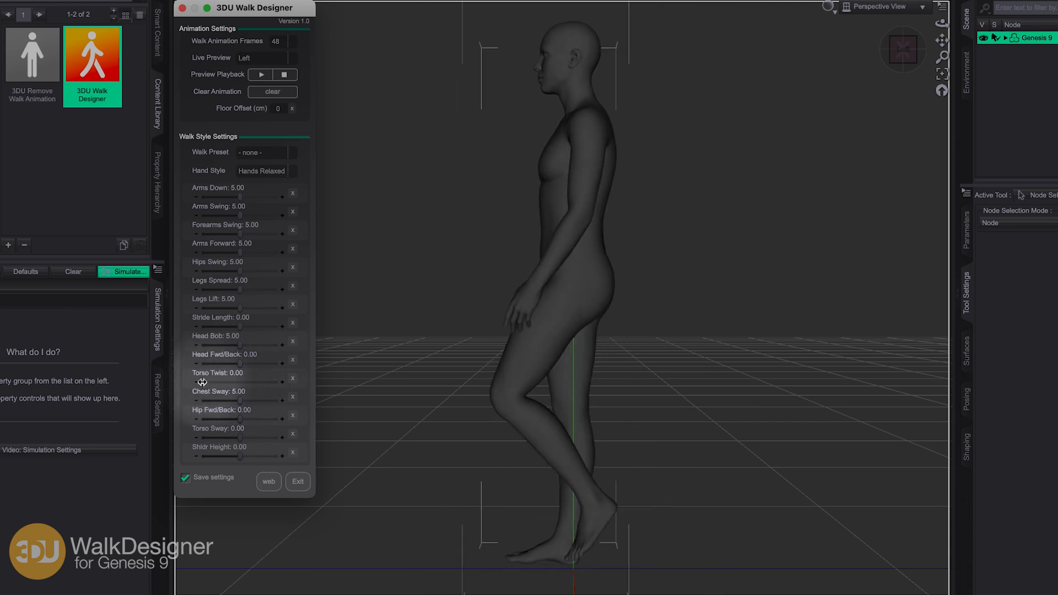
{"action": "left_click_drag", "start_coordinate": [203, 382], "coordinate": [349, 382]}
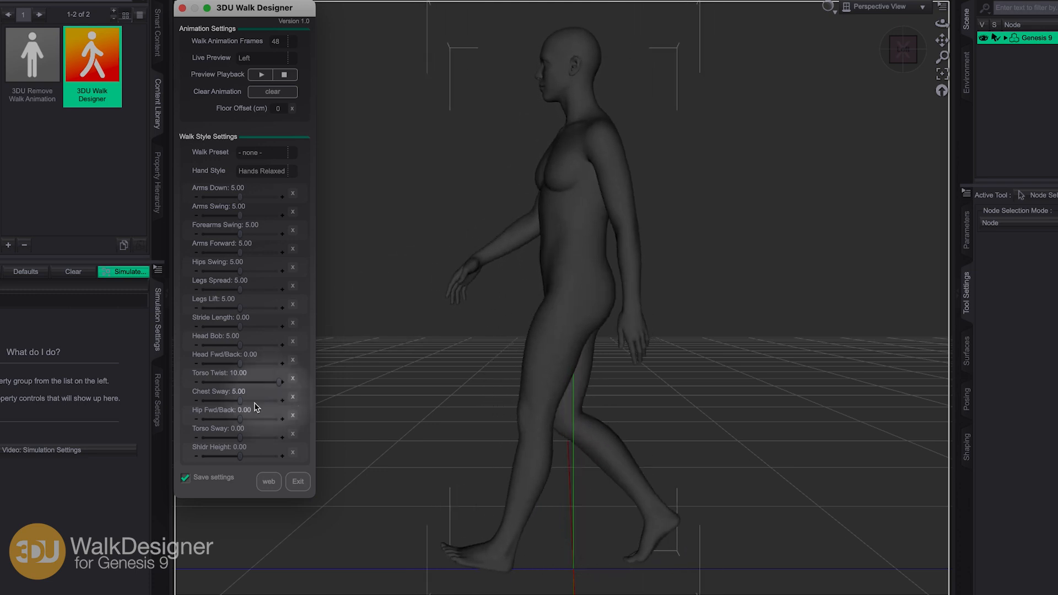
{"action": "left_click", "coordinate": [292, 378]}
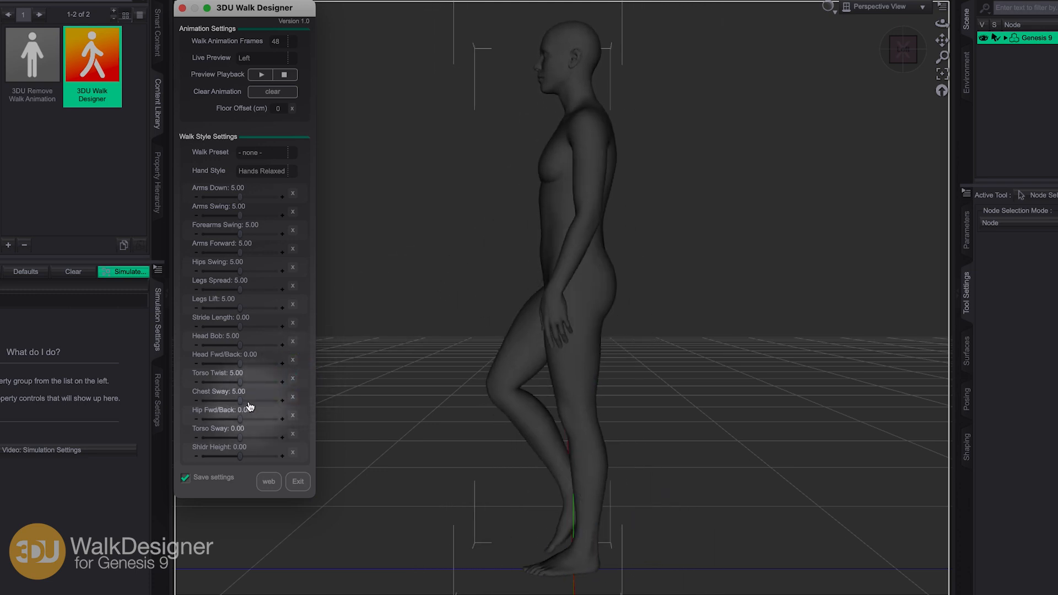
Step: Switch the Live Preview to Front, try Chest Sway at 0.00 and toward its maximum, and reset it to 5.00
{"action": "left_click", "coordinate": [260, 57]}
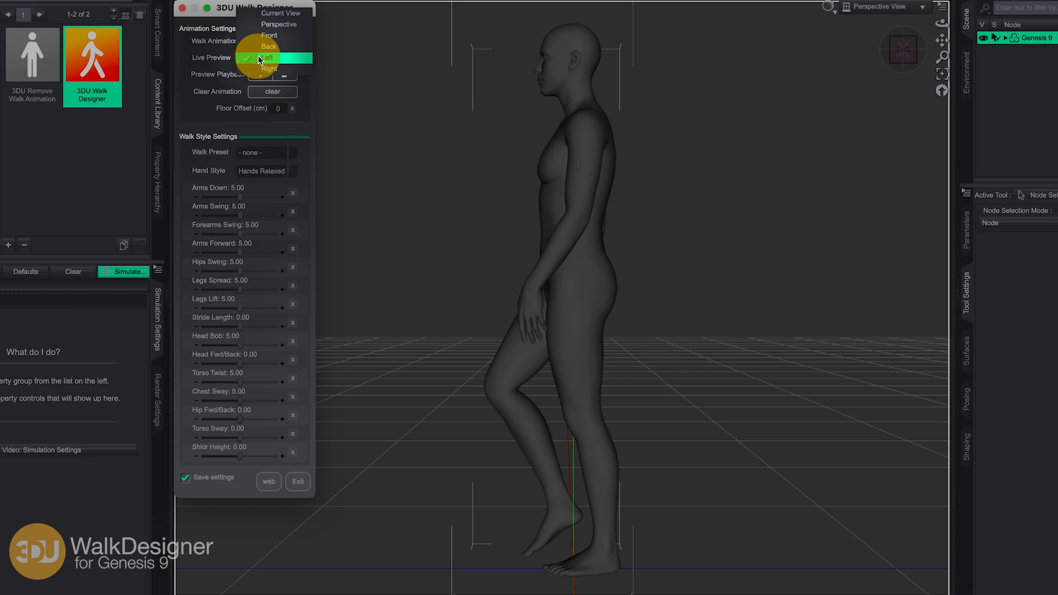
{"action": "left_click", "coordinate": [270, 35]}
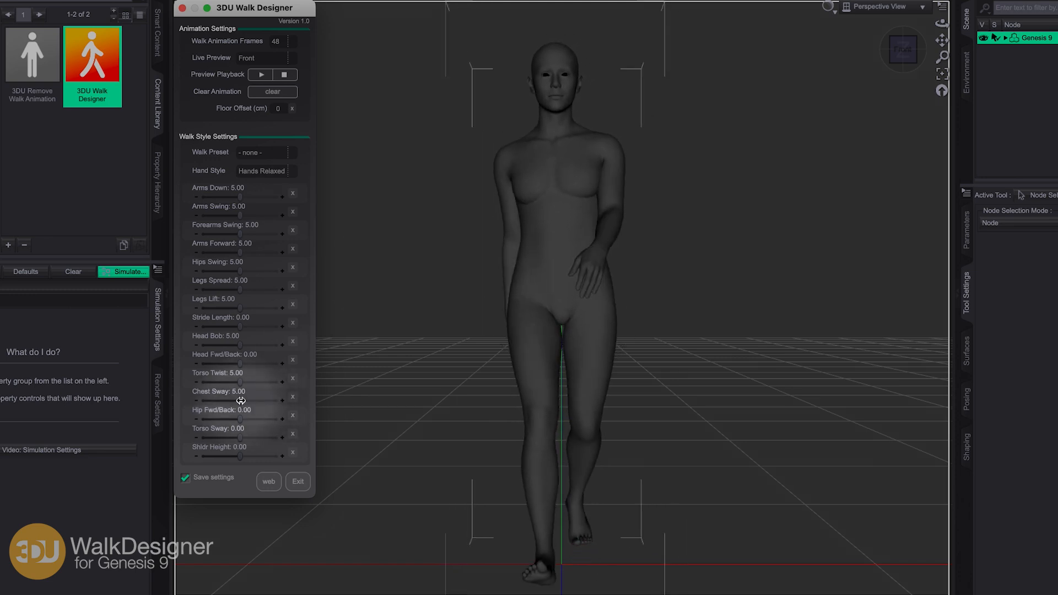
{"action": "left_click_drag", "start_coordinate": [241, 401], "coordinate": [201, 401]}
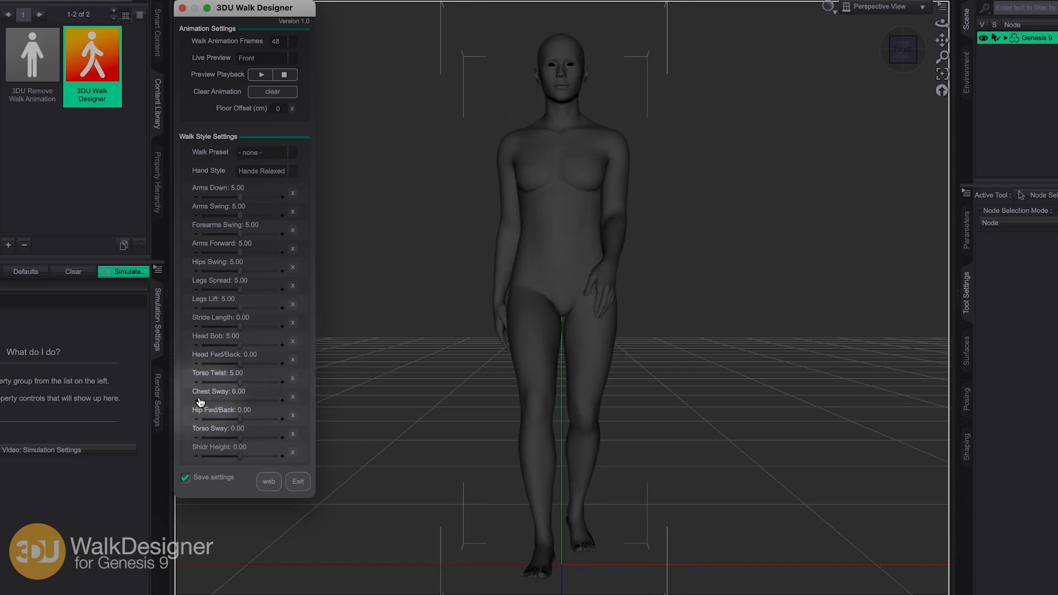
{"action": "left_click_drag", "start_coordinate": [203, 401], "coordinate": [407, 409]}
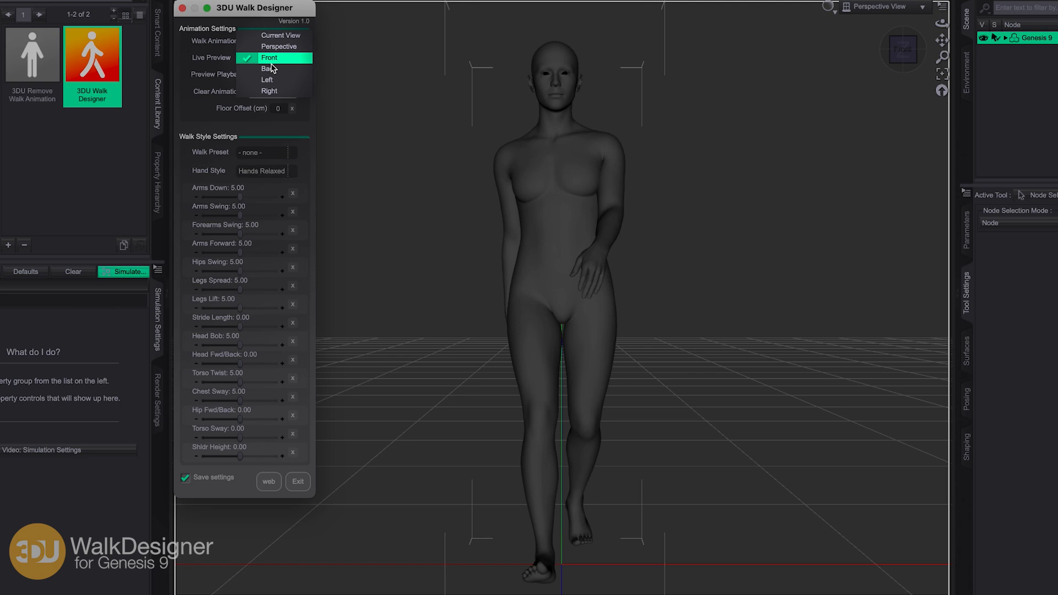
Step: Switch the Live Preview to Left, try Hip Fwd/Back at -10.00 and 10.00, and reset it to 0.00
{"action": "left_click", "coordinate": [271, 80]}
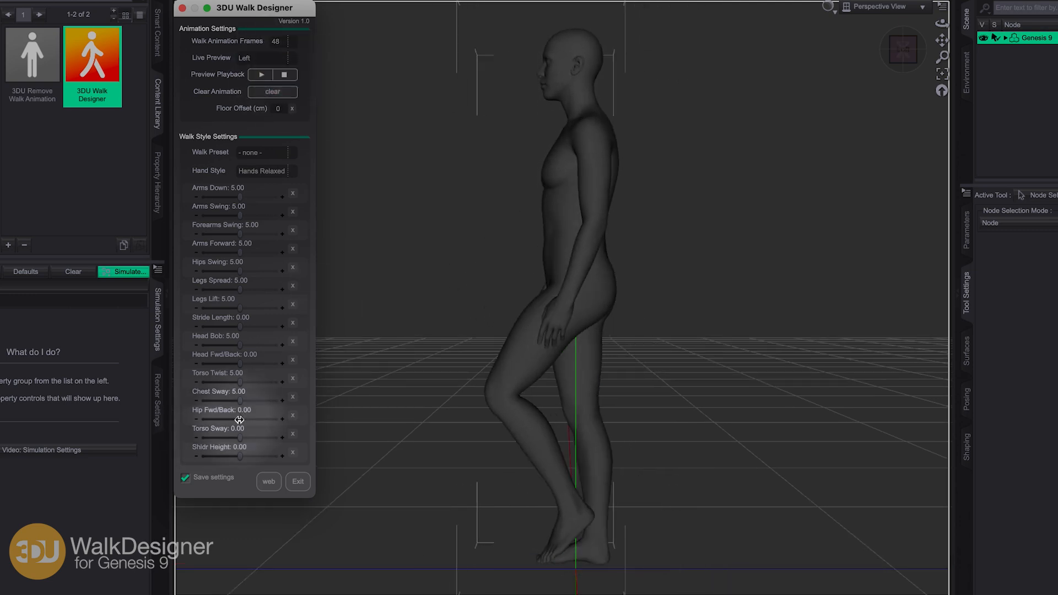
{"action": "left_click_drag", "start_coordinate": [238, 420], "coordinate": [188, 422]}
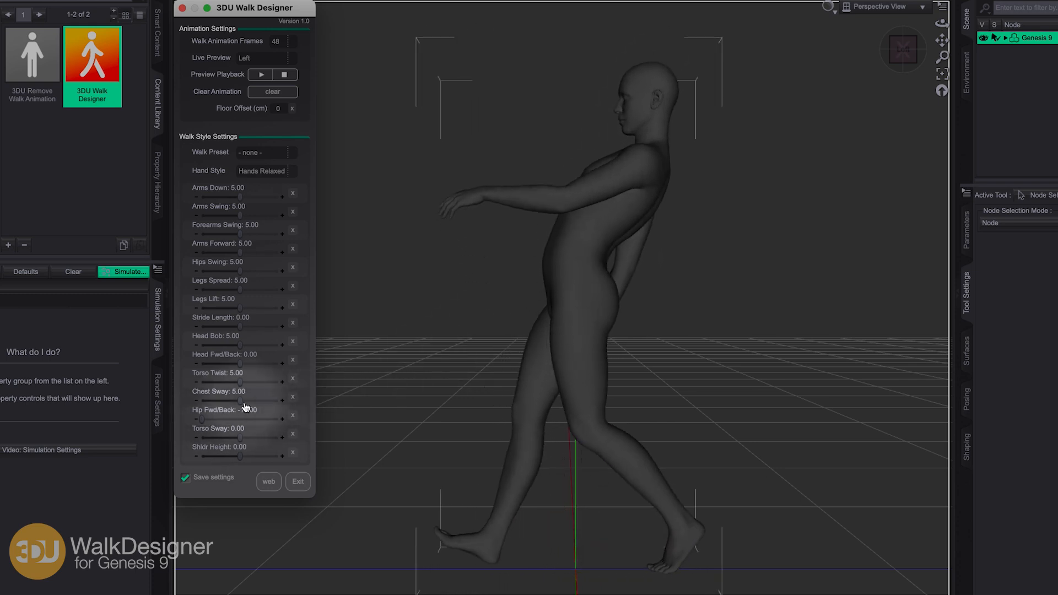
{"action": "left_click_drag", "start_coordinate": [238, 404], "coordinate": [291, 420]}
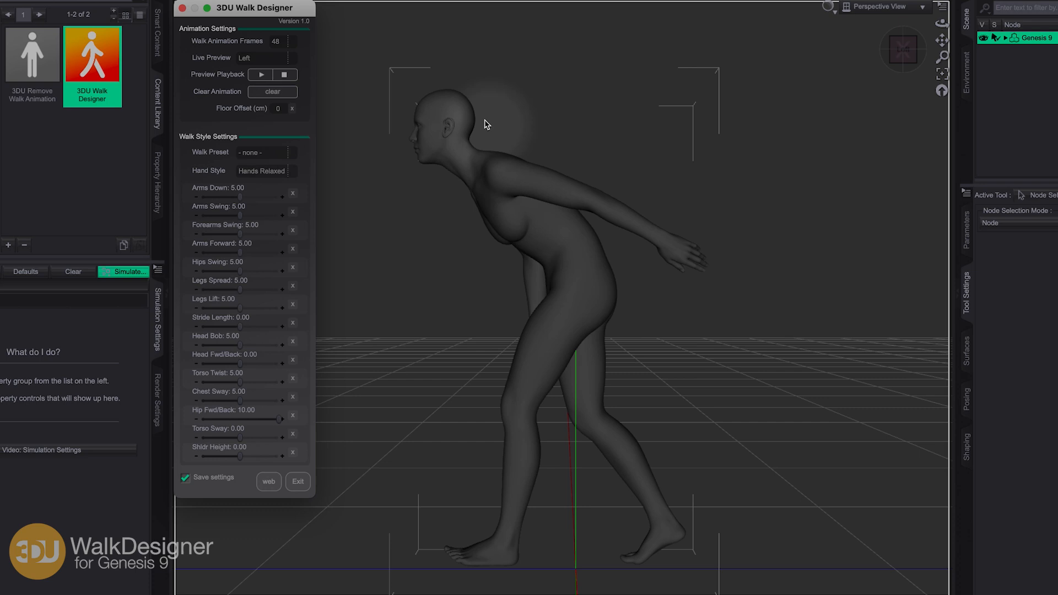
{"action": "left_click_drag", "start_coordinate": [280, 419], "coordinate": [179, 420]}
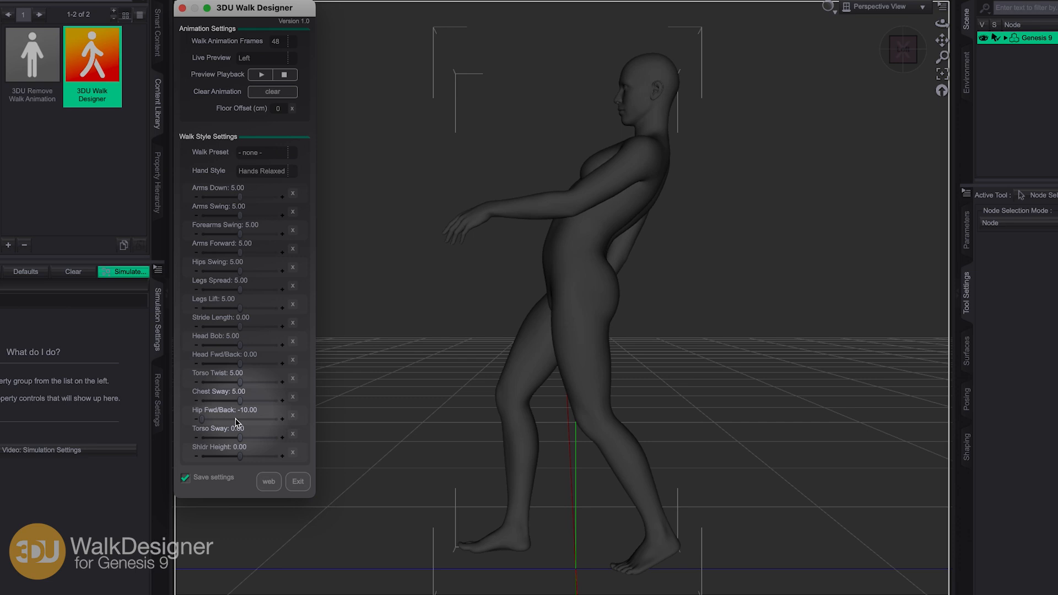
{"action": "left_click", "coordinate": [293, 416]}
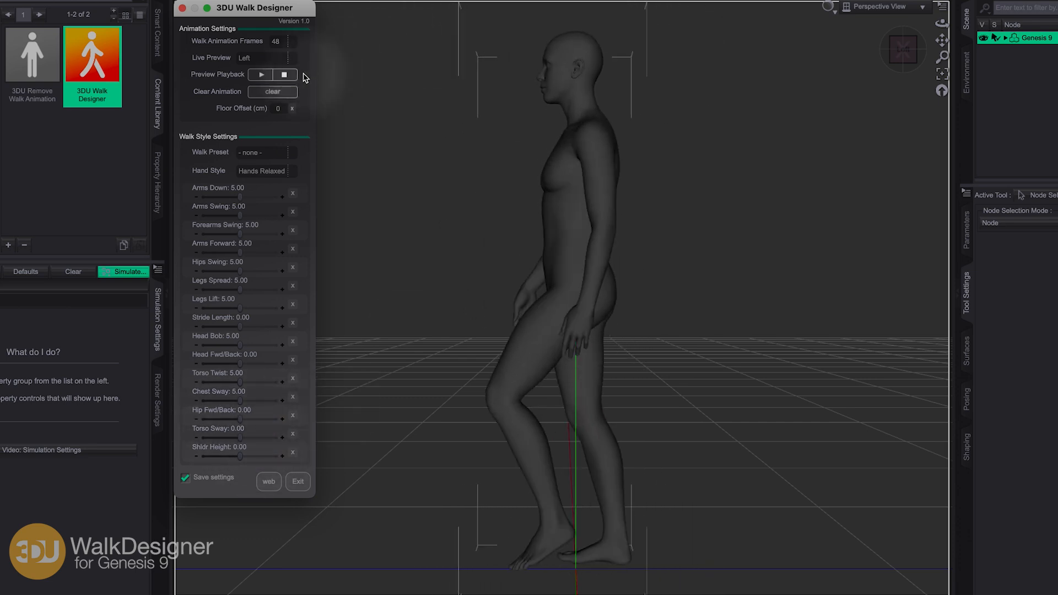
Step: In the Front preview, try Torso Sway at 10.00, about 5.52 and -10.00 with Chest Sway about 7.04, and reset both sliders
{"action": "left_click", "coordinate": [259, 59]}
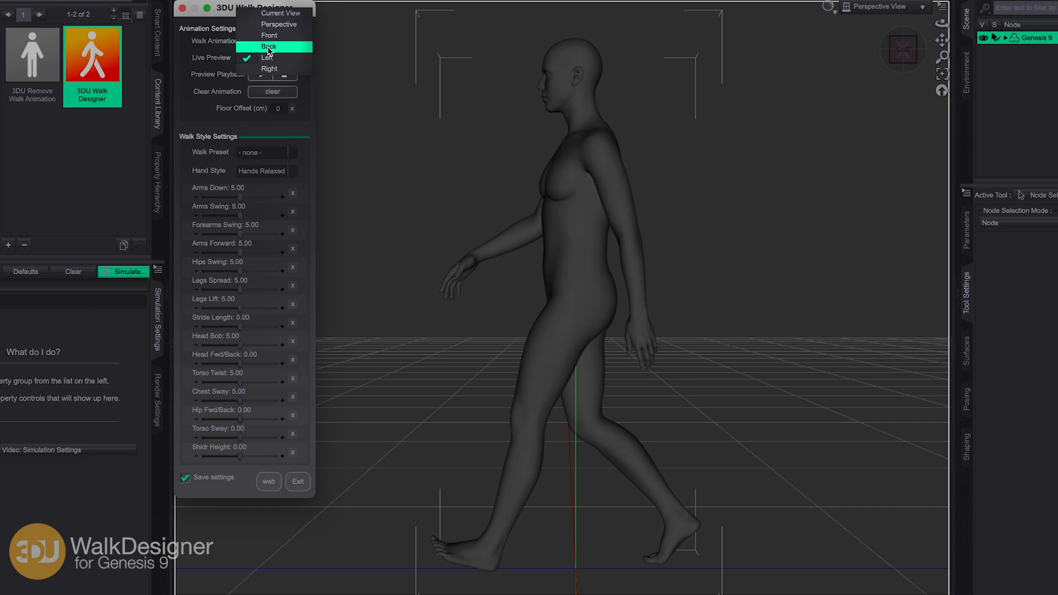
{"action": "left_click", "coordinate": [270, 37]}
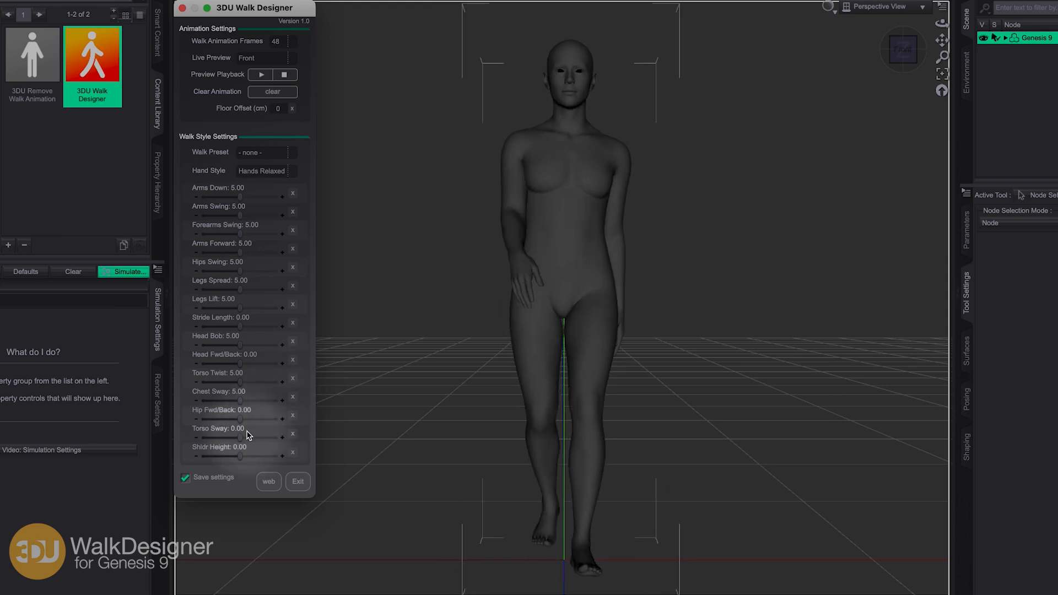
{"action": "left_click_drag", "start_coordinate": [240, 439], "coordinate": [287, 440]}
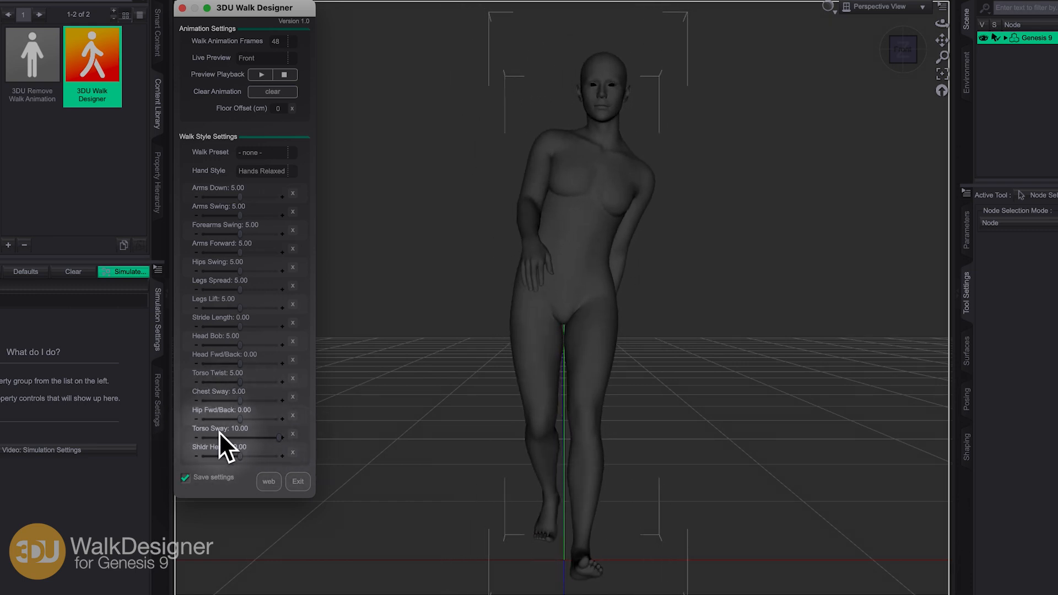
{"action": "left_click_drag", "start_coordinate": [240, 401], "coordinate": [260, 400]}
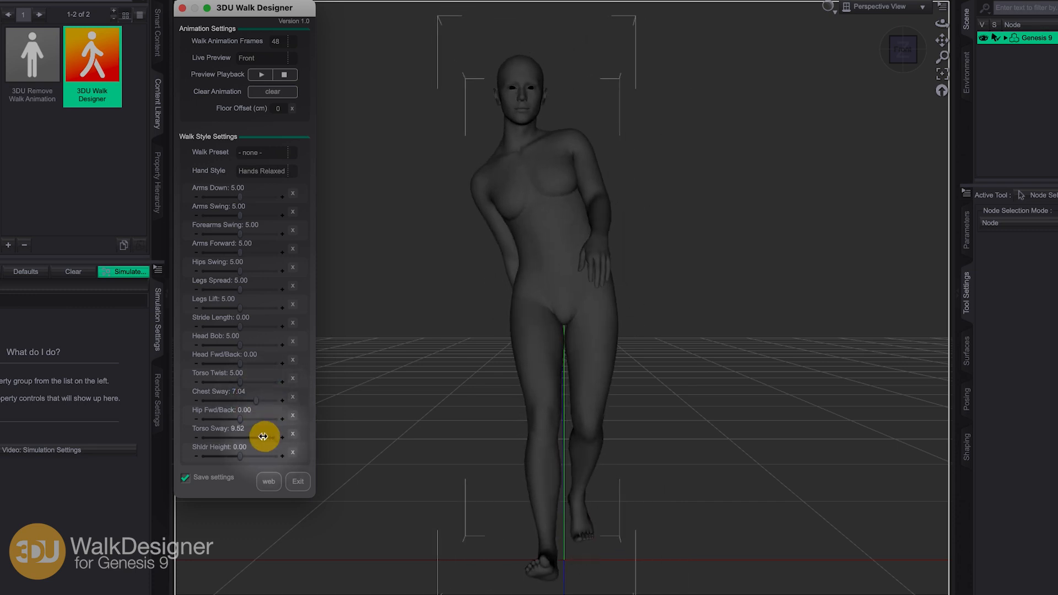
{"action": "left_click_drag", "start_coordinate": [263, 436], "coordinate": [260, 437]}
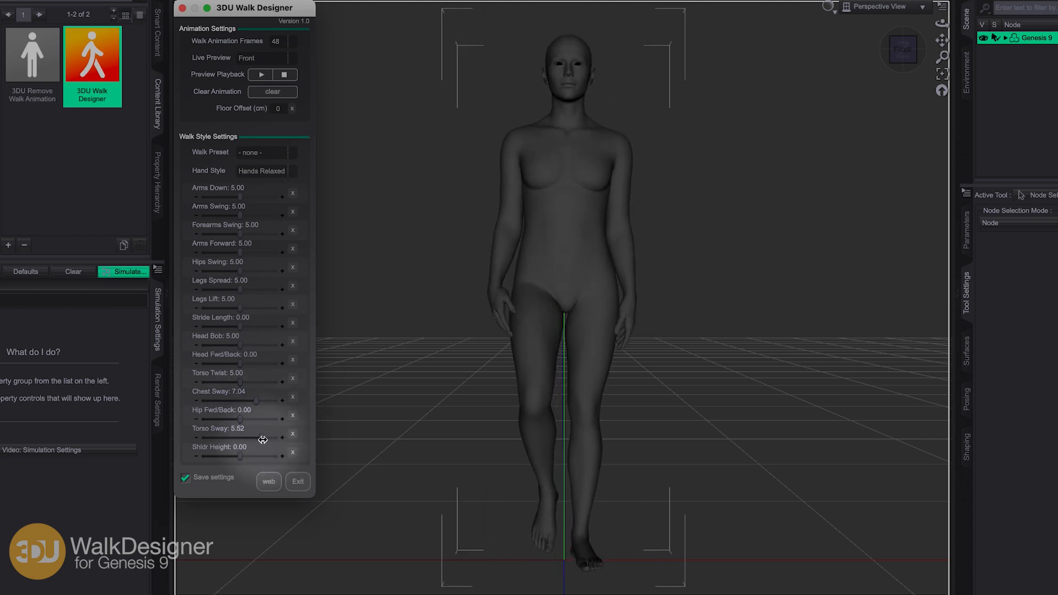
{"action": "left_click_drag", "start_coordinate": [263, 439], "coordinate": [189, 439]}
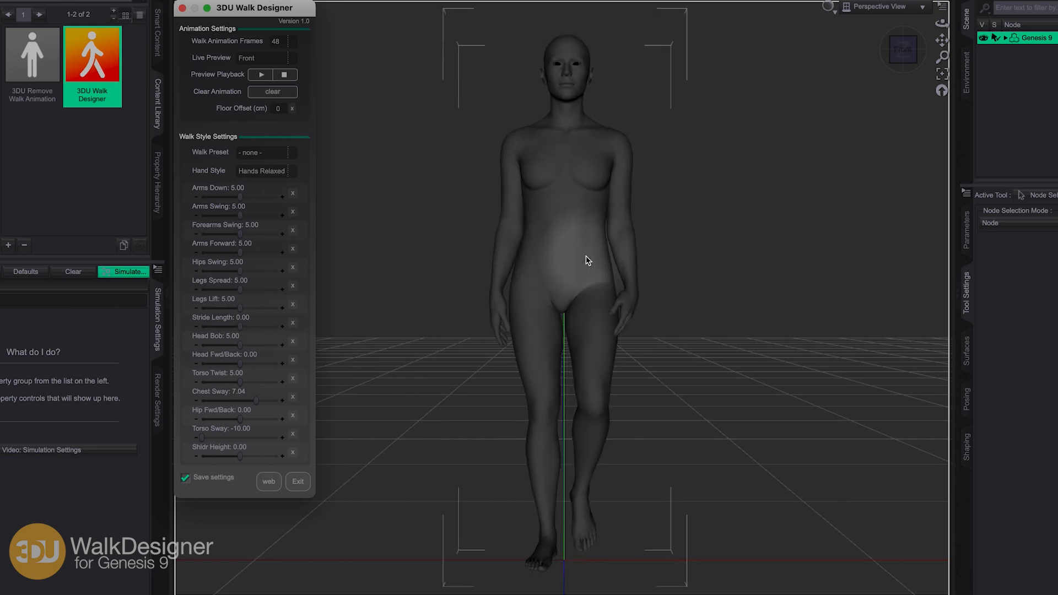
{"action": "left_click_drag", "start_coordinate": [202, 437], "coordinate": [263, 438]}
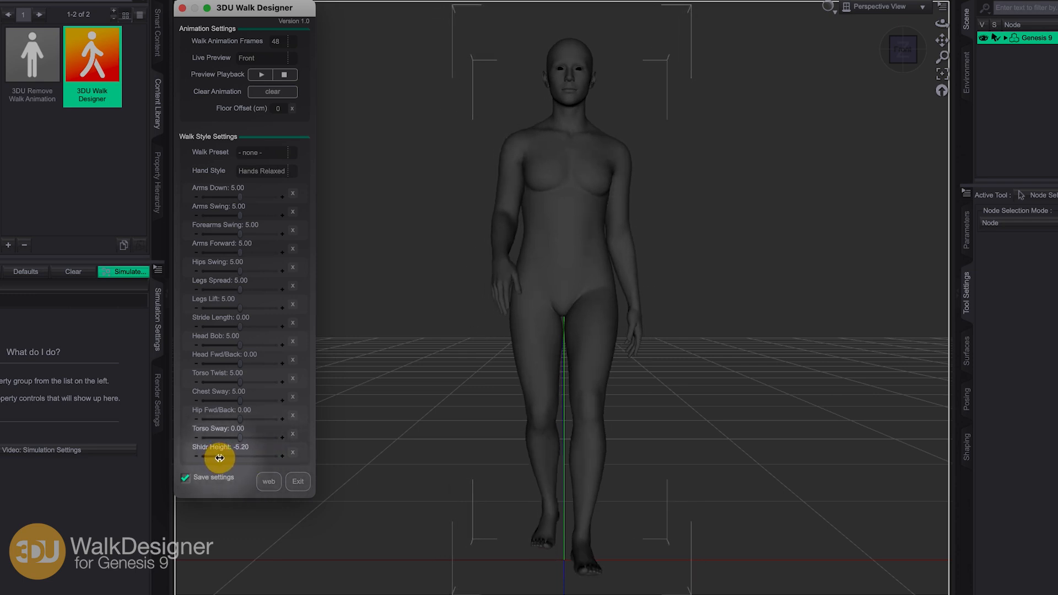
Step: Try Shldr Height at about -5.36, -10.00 and 10.00, the last with Arms Down about 8.08, and reset both sliders
{"action": "mouse_move", "coordinate": [220, 458]}
{"action": "left_mouse_down"}
{"action": "mouse_move", "coordinate": [248, 466]}
{"action": "mouse_move", "coordinate": [218, 462]}
{"action": "left_mouse_up"}
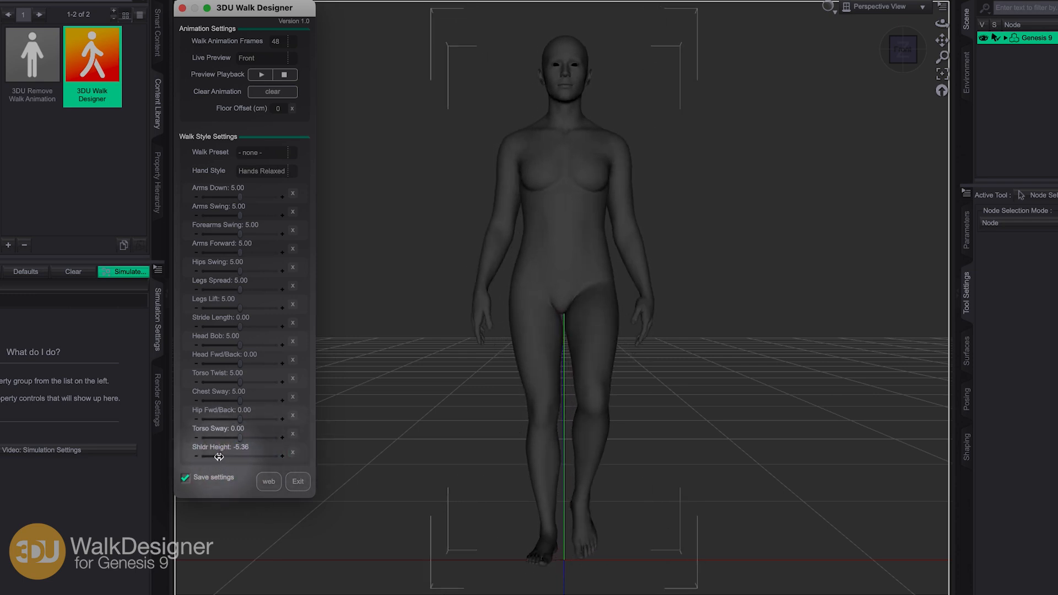
{"action": "left_click_drag", "start_coordinate": [179, 454], "coordinate": [228, 456]}
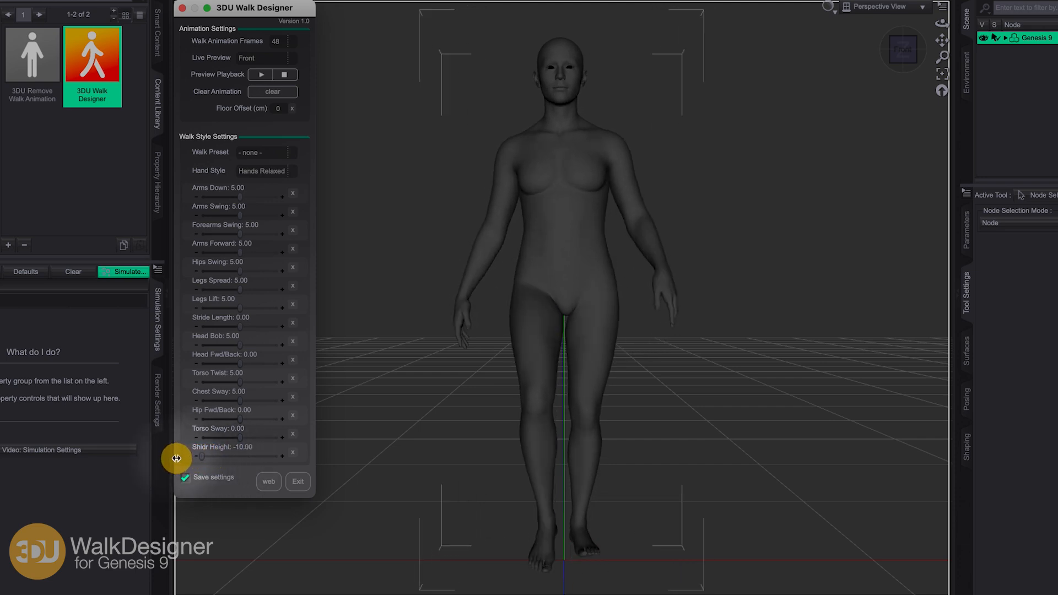
{"action": "left_click_drag", "start_coordinate": [232, 459], "coordinate": [293, 447]}
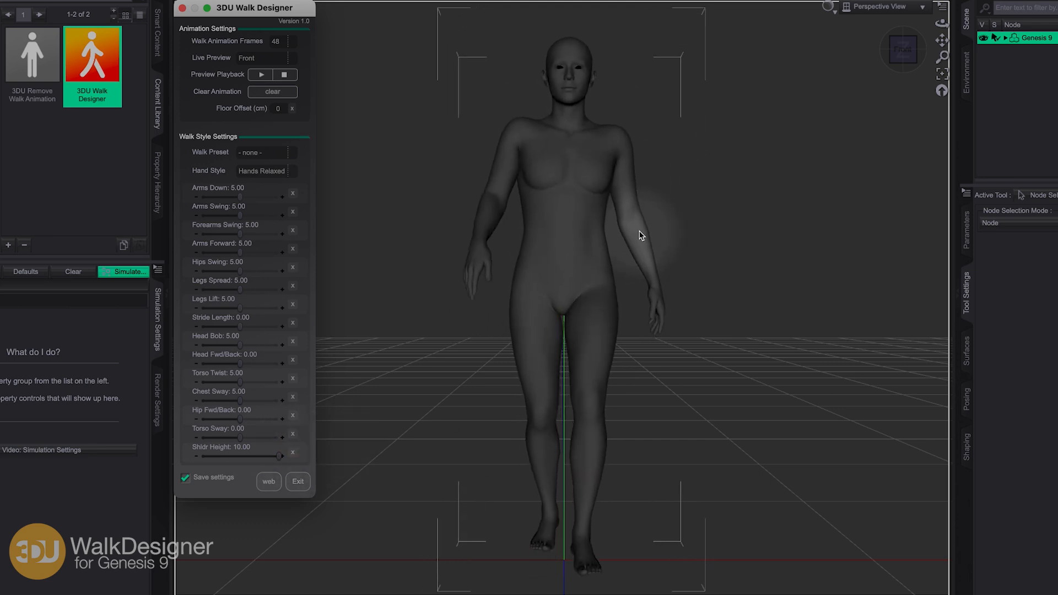
{"action": "left_click_drag", "start_coordinate": [239, 198], "coordinate": [262, 195]}
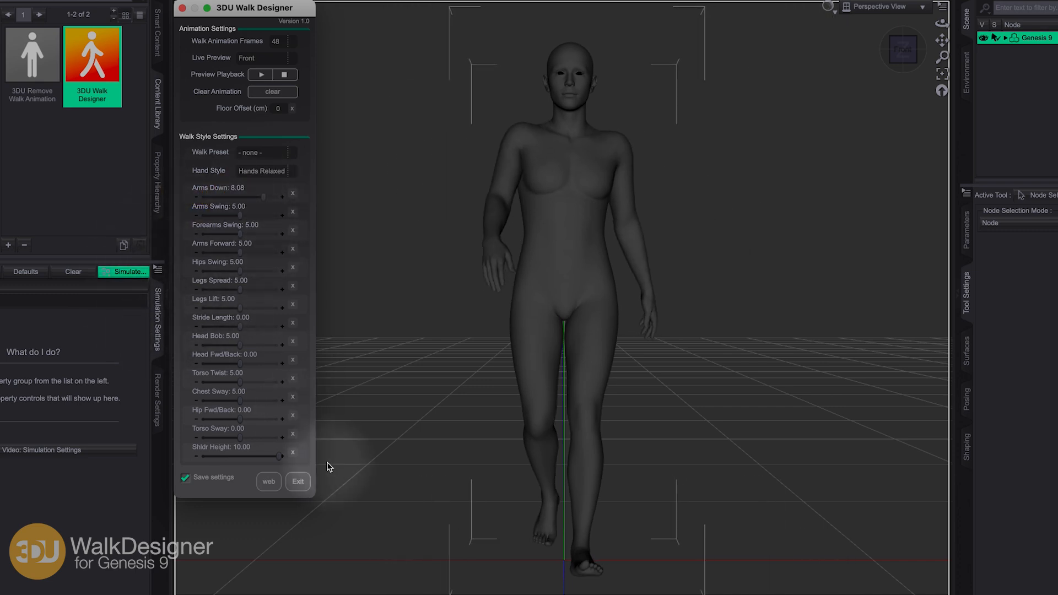
{"action": "left_click", "coordinate": [292, 453]}
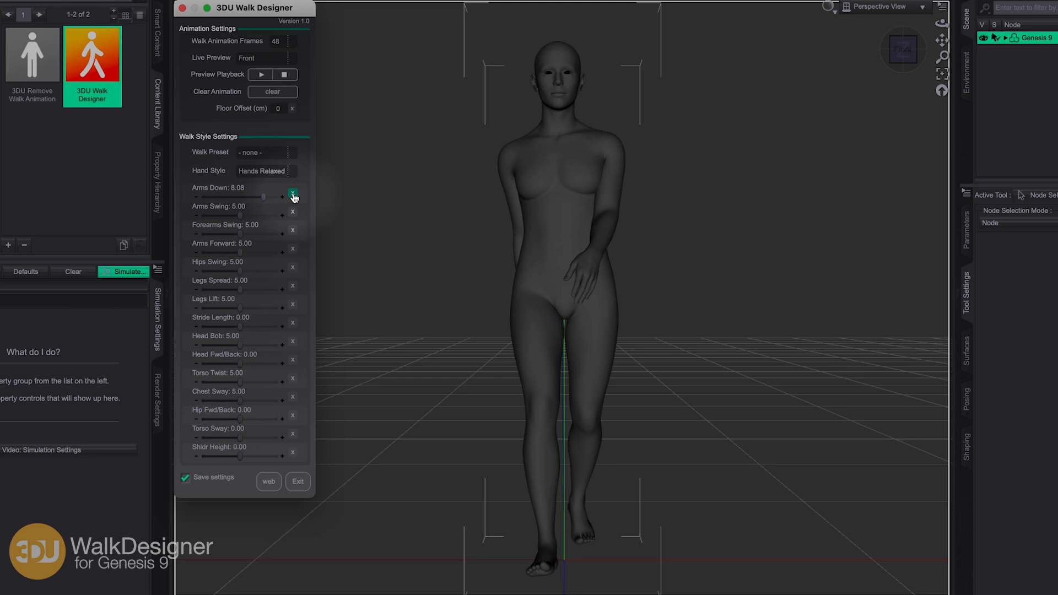
Step: Apply the Walk Default preset and replace it with the Walk Sexy preset
{"action": "left_click", "coordinate": [266, 153]}
{"action": "left_click", "coordinate": [300, 164]}
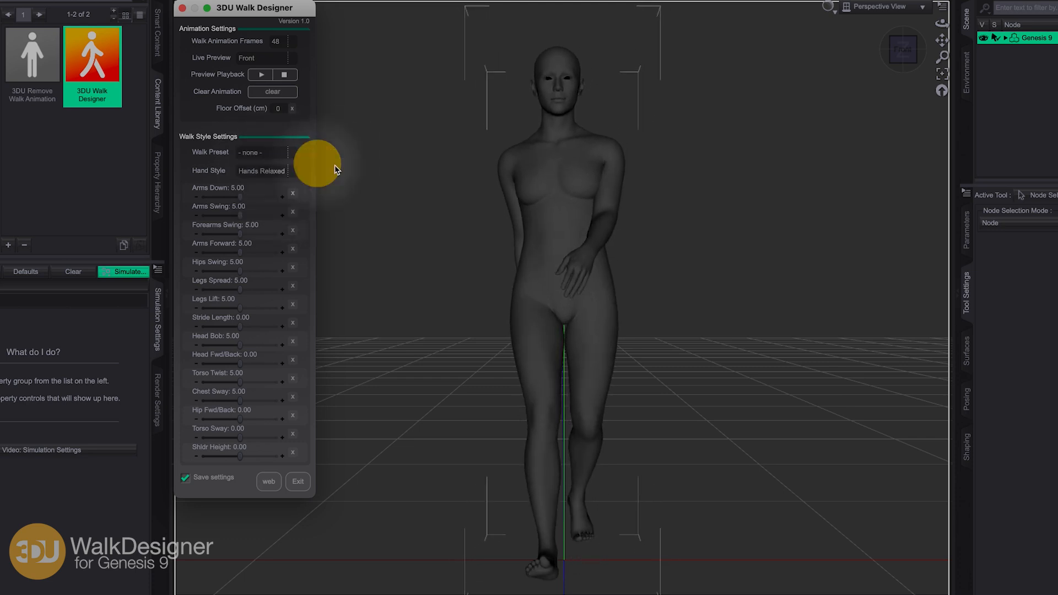
{"action": "left_click", "coordinate": [273, 153]}
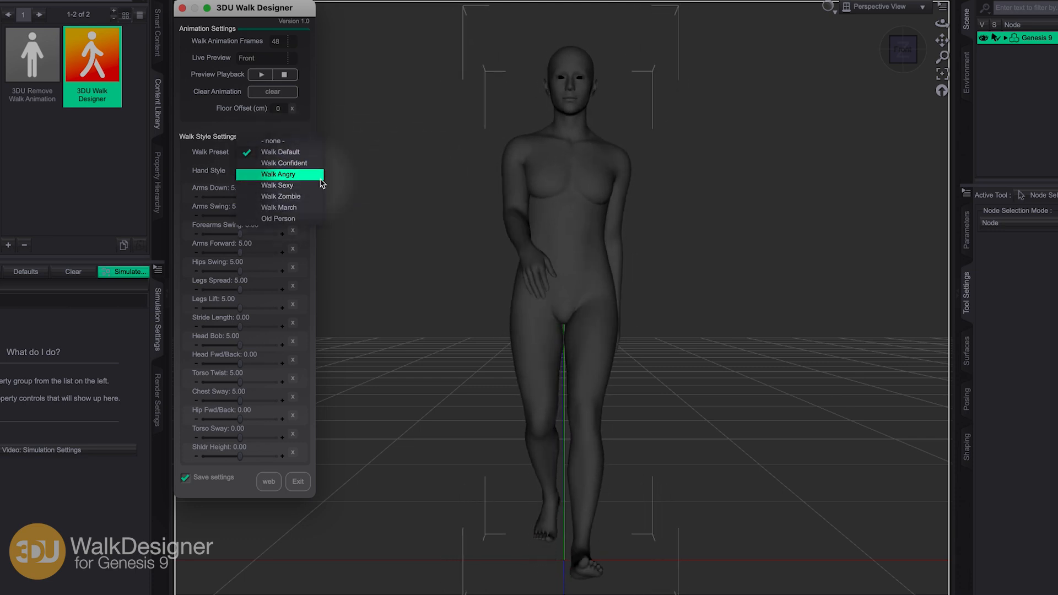
{"action": "left_click", "coordinate": [279, 185]}
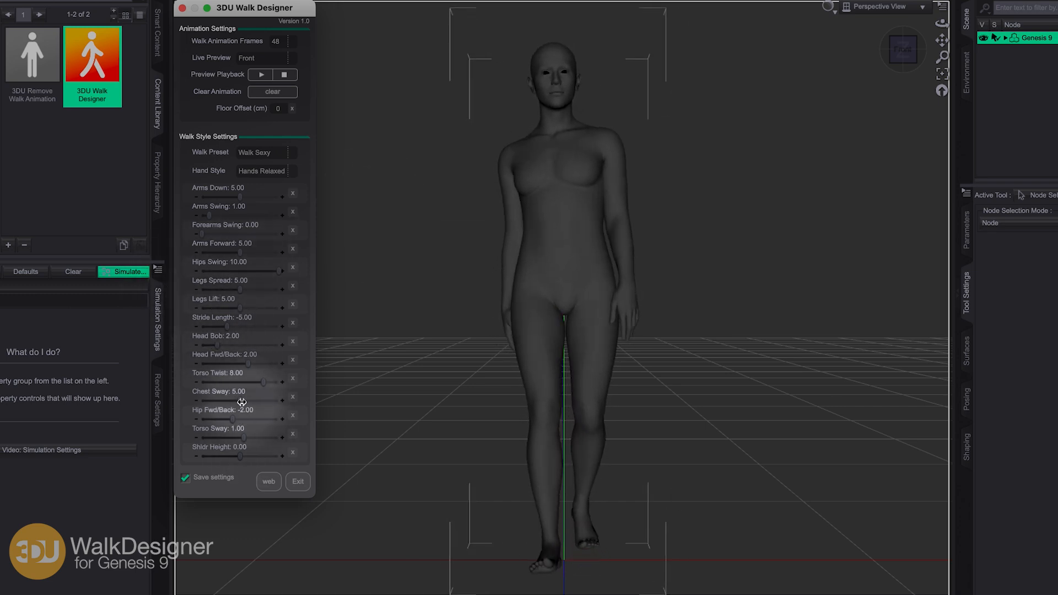
Step: Customize the walk with Chest Sway about 6.96, Torso Sway about 5.04 and the Hands Fist hand style
{"action": "left_click_drag", "start_coordinate": [242, 401], "coordinate": [261, 437]}
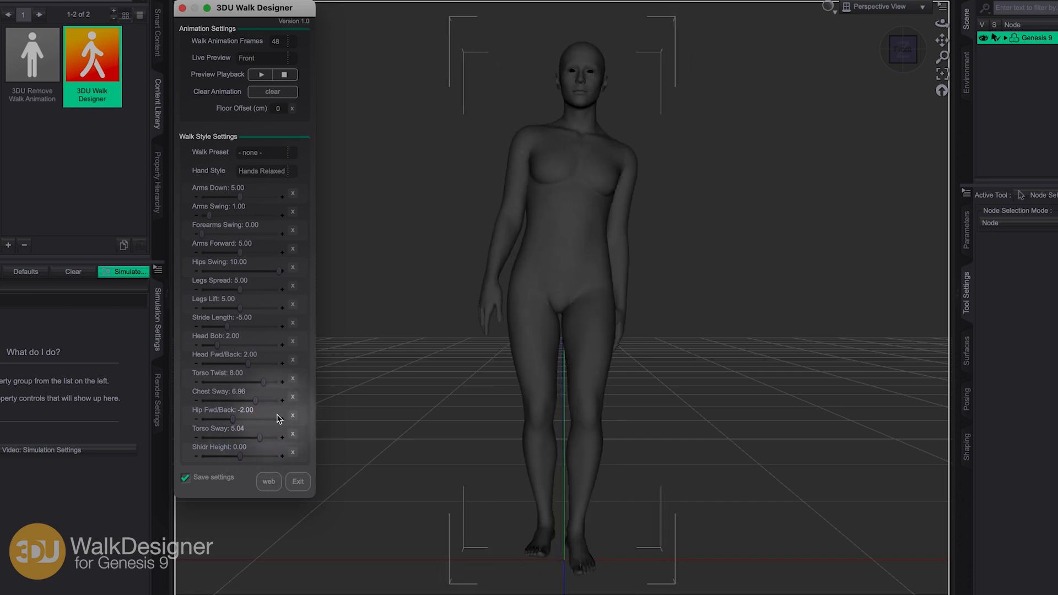
{"action": "left_click", "coordinate": [266, 171]}
{"action": "left_click", "coordinate": [292, 185]}
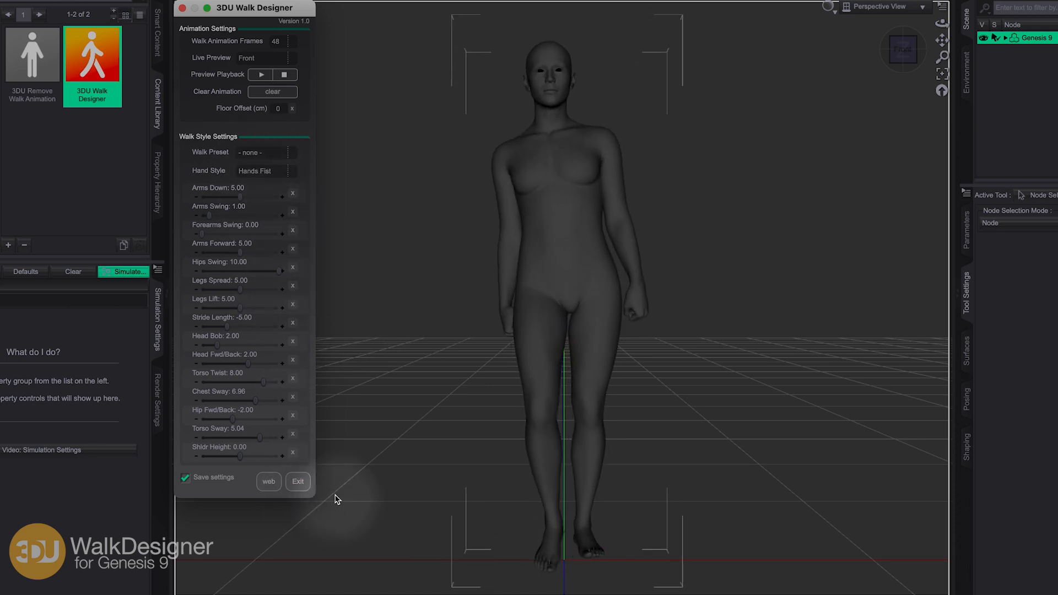
Step: Exit the Walk Designer with Save settings enabled and relaunch it from the content library
{"action": "left_click", "coordinate": [299, 482]}
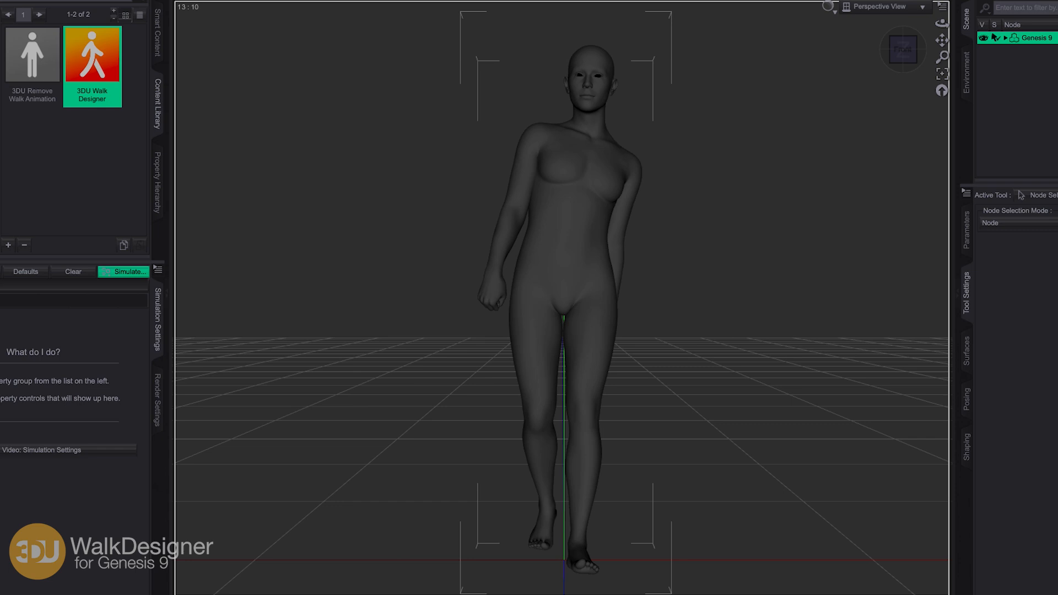
{"action": "double_click", "coordinate": [92, 55]}
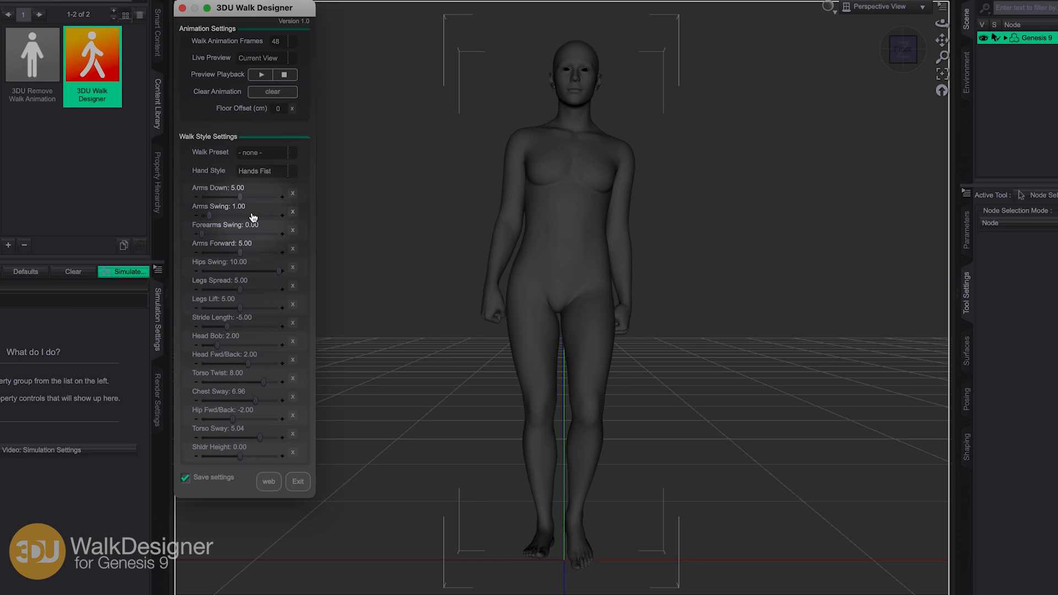
Step: Turn off Save settings, restart the Walk Designer and move its dialog over the viewport beside the figure
{"action": "left_click", "coordinate": [187, 479]}
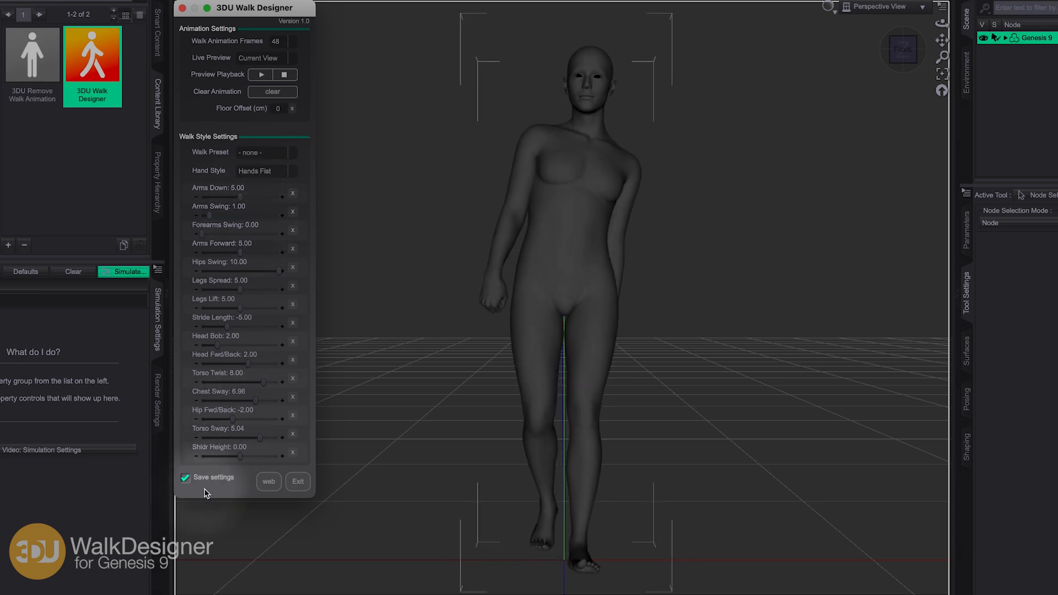
{"action": "left_click", "coordinate": [185, 478]}
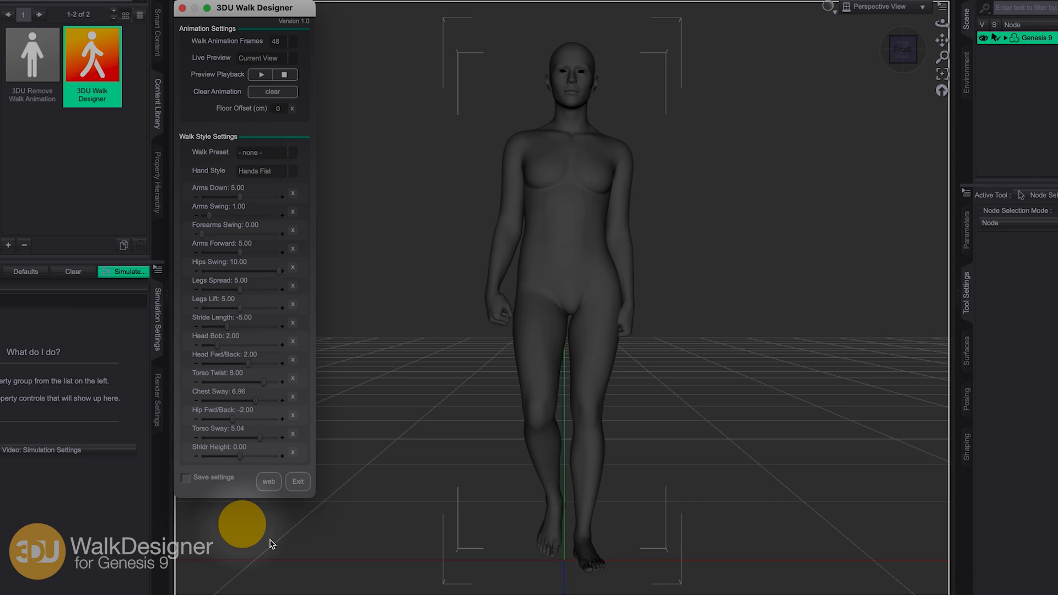
{"action": "left_click", "coordinate": [298, 481]}
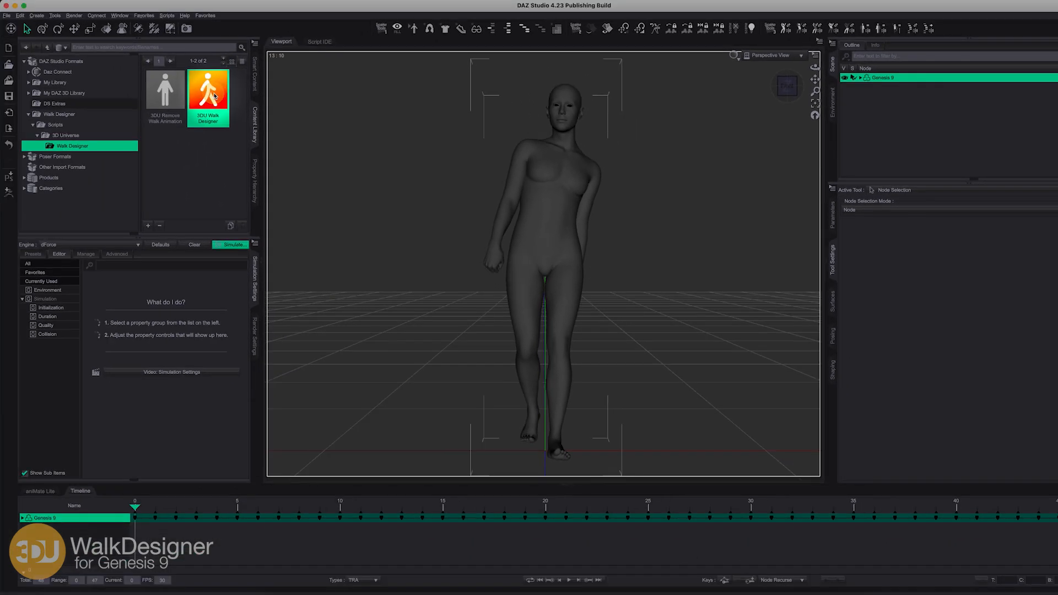
{"action": "double_click", "coordinate": [215, 97]}
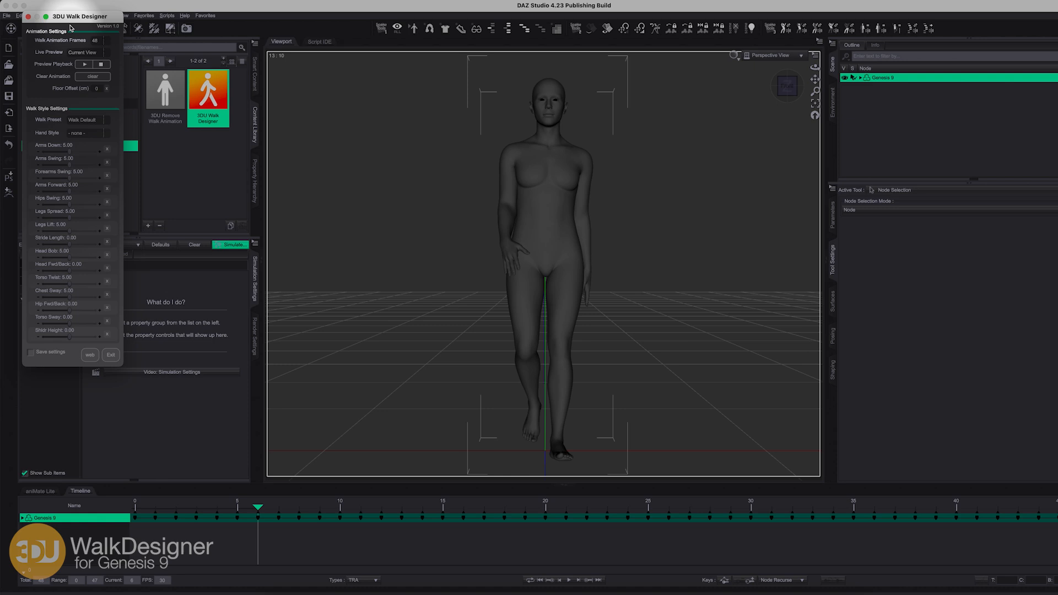
{"action": "left_click_drag", "start_coordinate": [71, 17], "coordinate": [315, 58]}
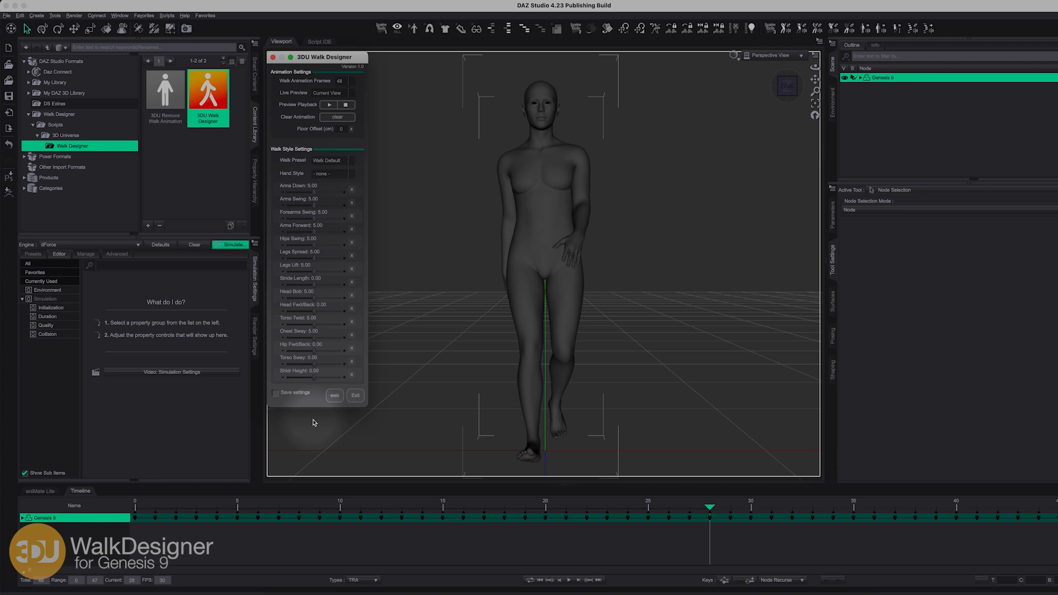
Step: Turn Save settings back on and apply the Walk Confident preset
{"action": "left_click", "coordinate": [275, 393]}
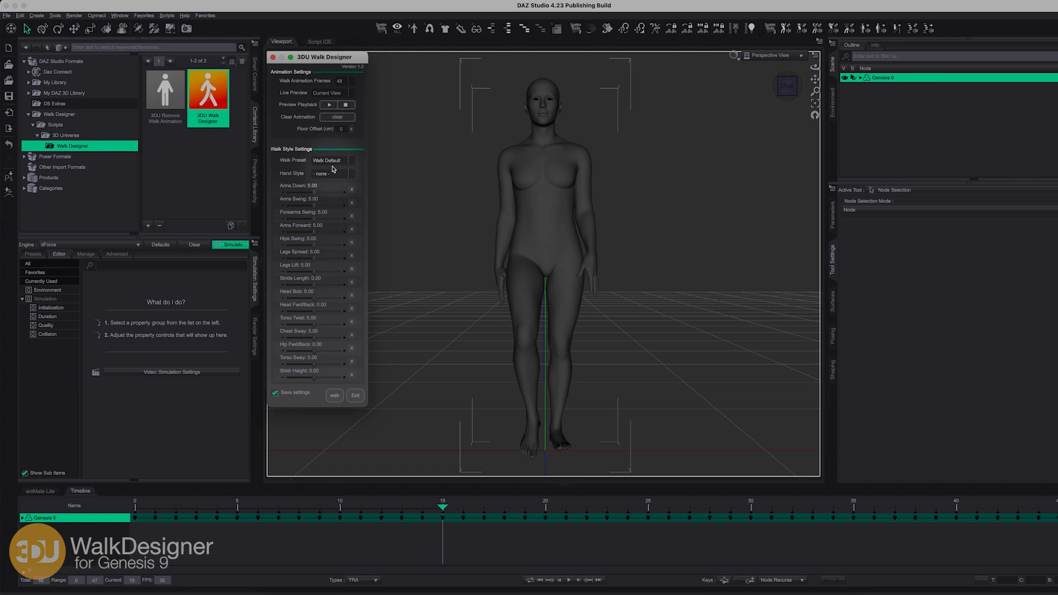
{"action": "left_click", "coordinate": [333, 162]}
{"action": "left_click", "coordinate": [344, 167]}
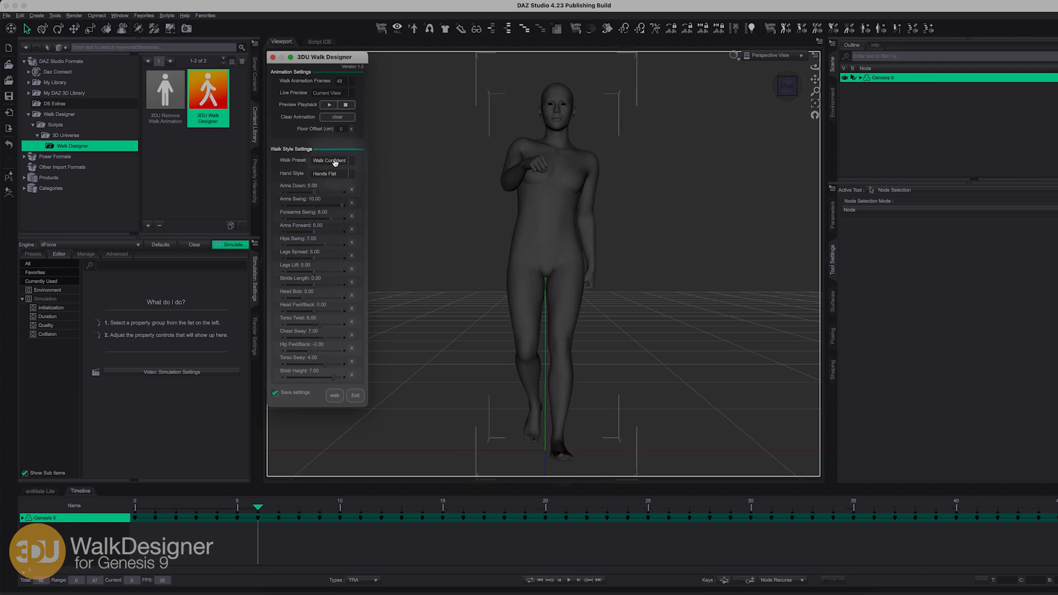
Step: Switch the figure's walk preset from Walk Confident to Walk Default
{"action": "left_click", "coordinate": [335, 161]}
{"action": "left_click", "coordinate": [342, 154]}
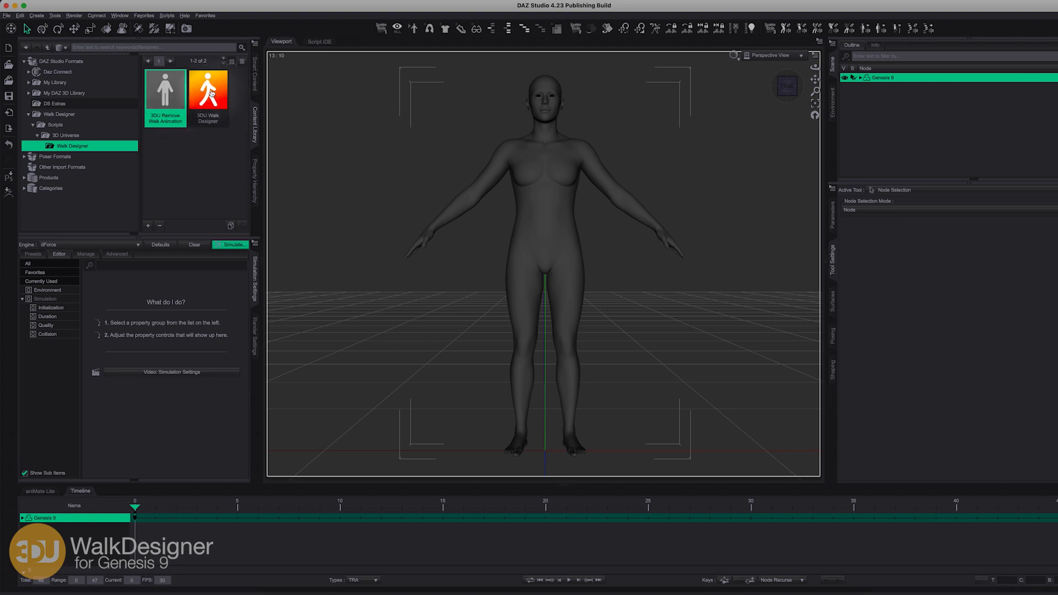
Step: Launch the Walk Designer with the figure's Spine 1 bone selected and set Live Preview to Perspective
{"action": "mouse_move", "coordinate": [212, 93]}
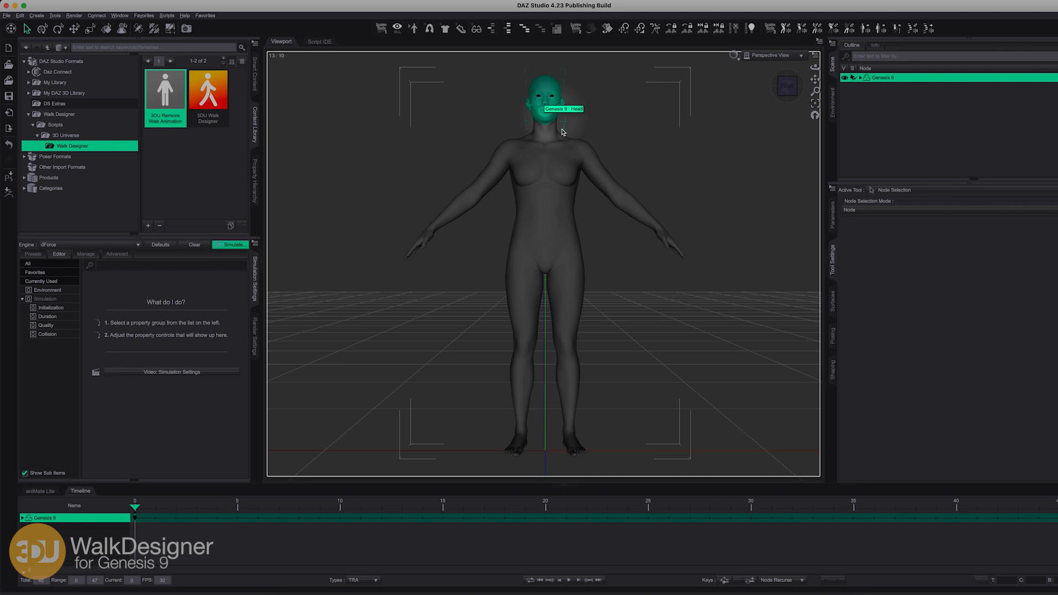
{"action": "left_click", "coordinate": [543, 221]}
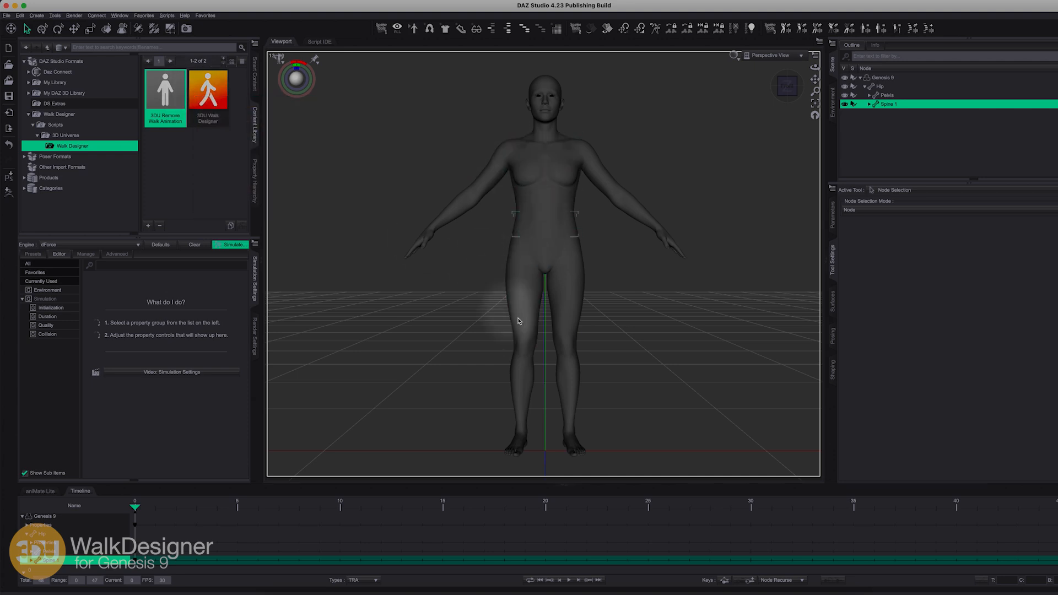
{"action": "double_click", "coordinate": [207, 90]}
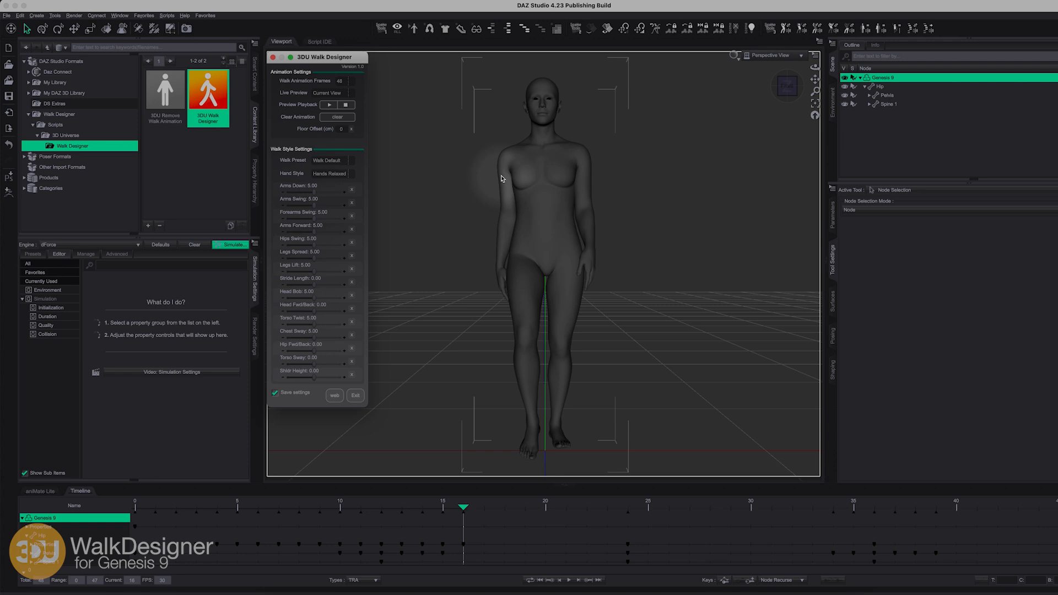
{"action": "left_click", "coordinate": [329, 92]}
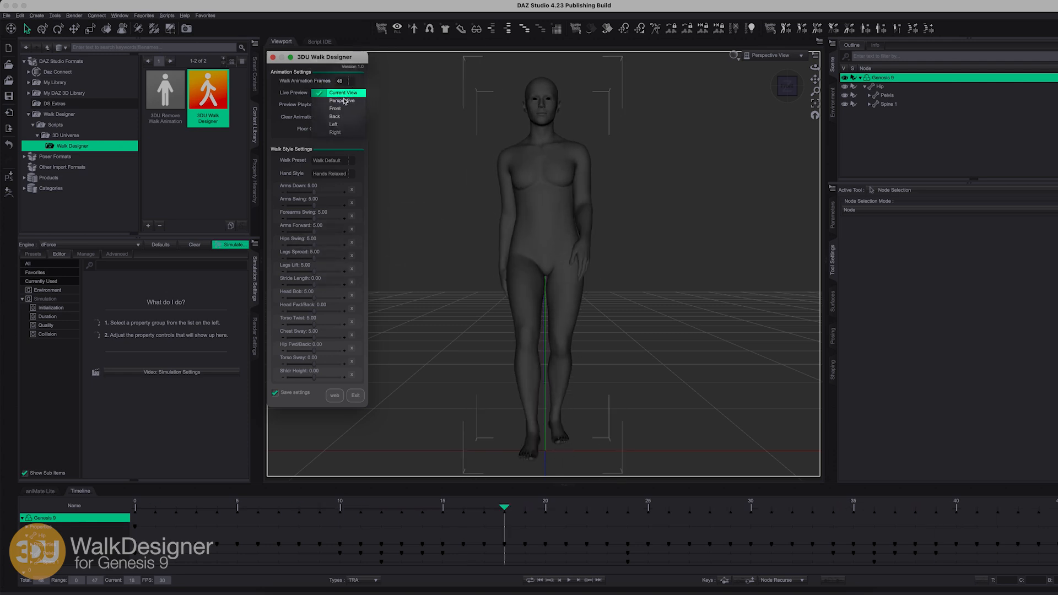
{"action": "left_click", "coordinate": [338, 101]}
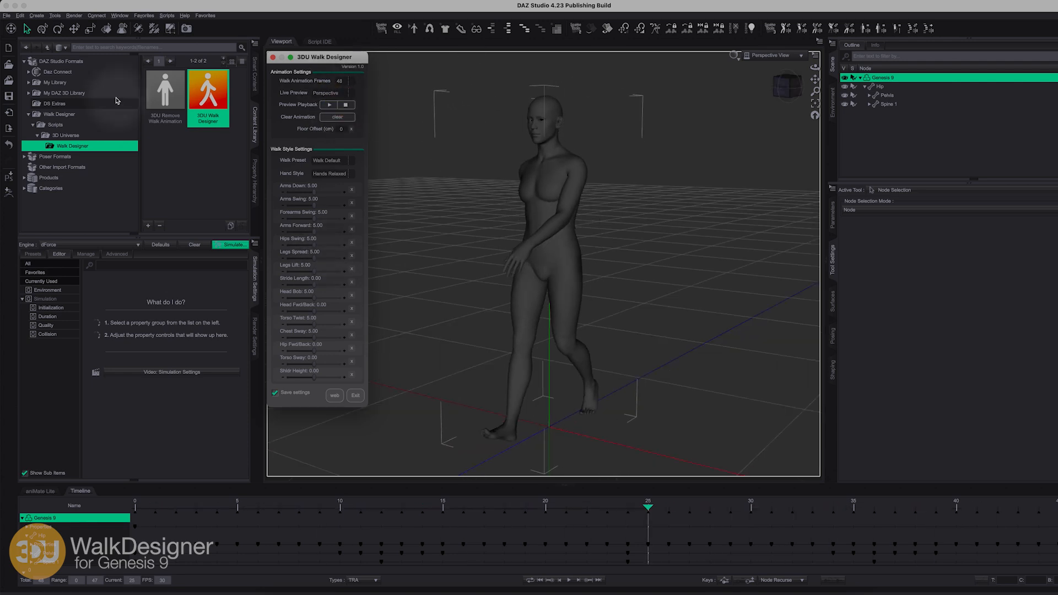